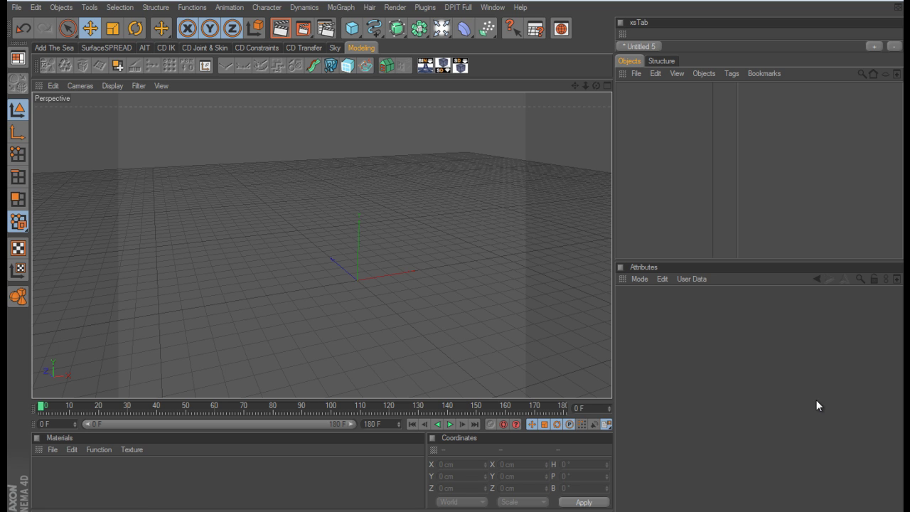
Step: Play the rendered MAXON-to-C4D text animation in the Picture Viewer at 30 fps, and close the viewer
{"action": "left_click", "coordinate": [493, 7]}
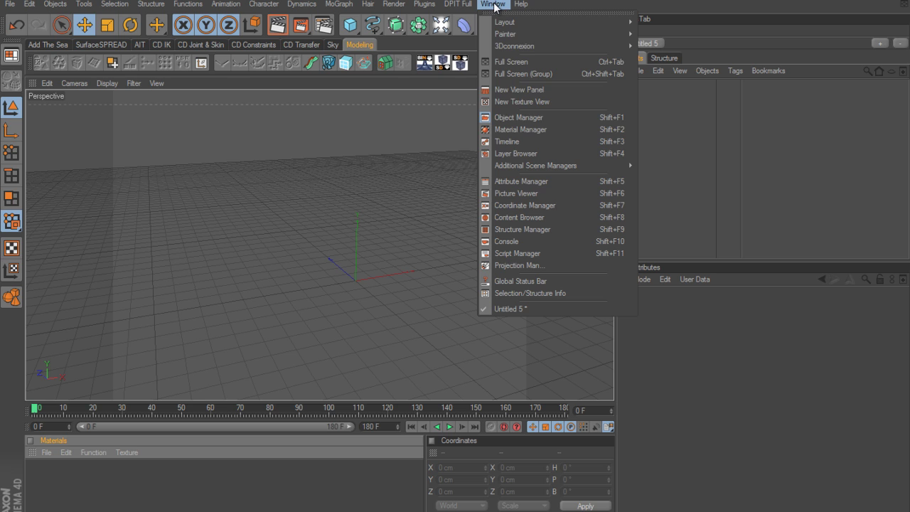
{"action": "left_click", "coordinate": [525, 195]}
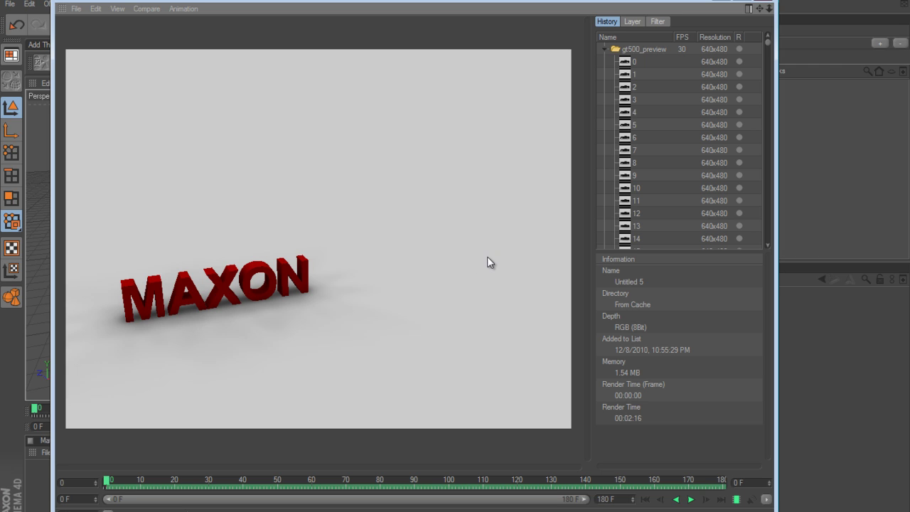
{"action": "left_click", "coordinate": [766, 500]}
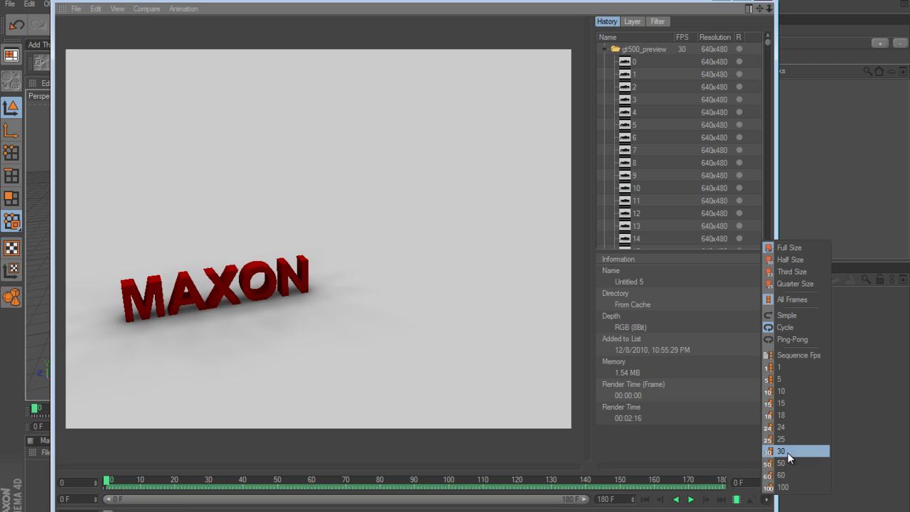
{"action": "left_click", "coordinate": [787, 452]}
{"action": "left_click", "coordinate": [691, 500]}
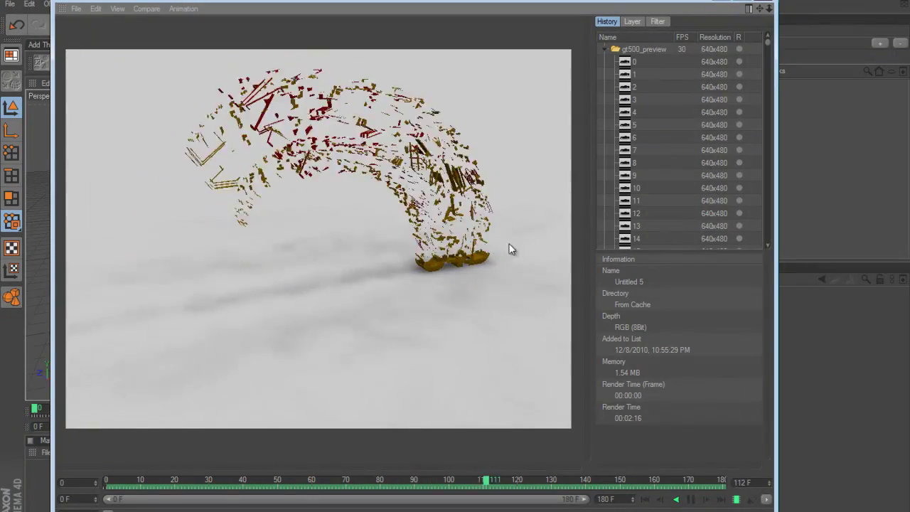
{"action": "left_click", "coordinate": [690, 499]}
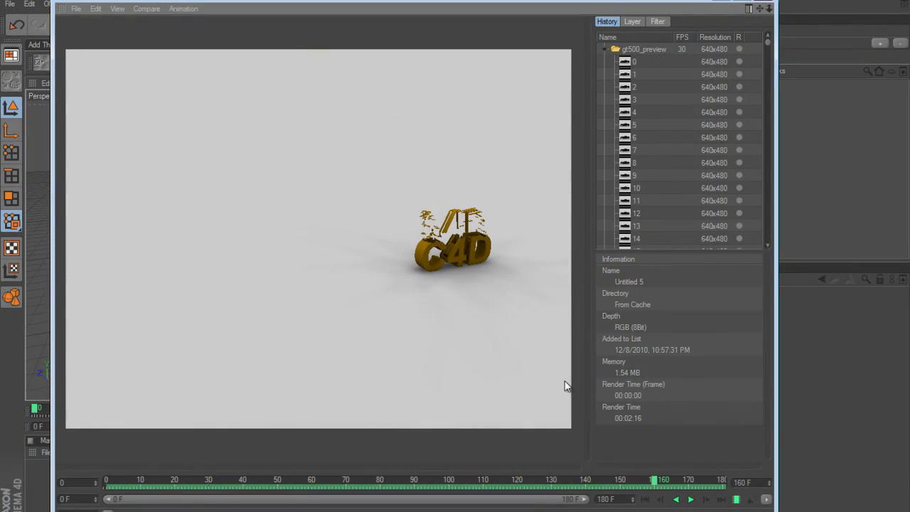
{"action": "left_click", "coordinate": [770, 3]}
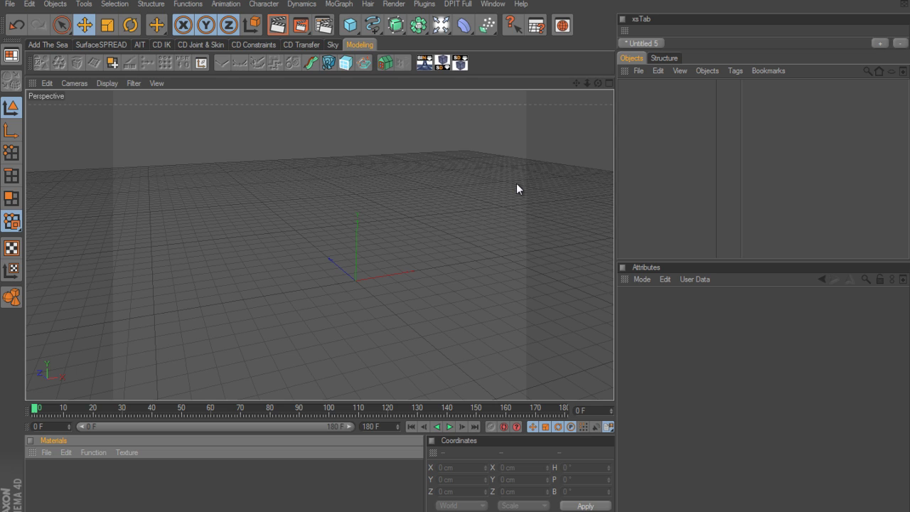
Step: Create a text spline reading "C4D" in the Arial Bold font
{"action": "left_click", "coordinate": [375, 28]}
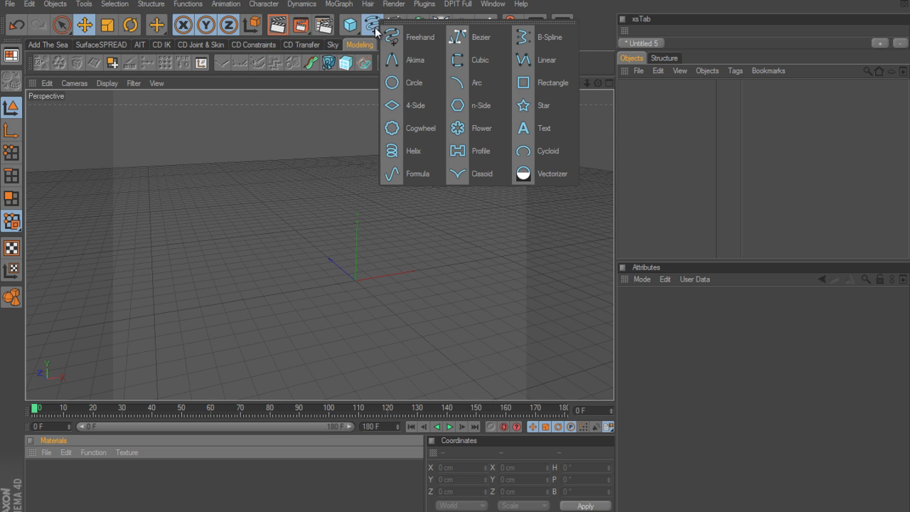
{"action": "left_click", "coordinate": [539, 129]}
{"action": "left_click_drag", "start_coordinate": [676, 334], "coordinate": [564, 343]}
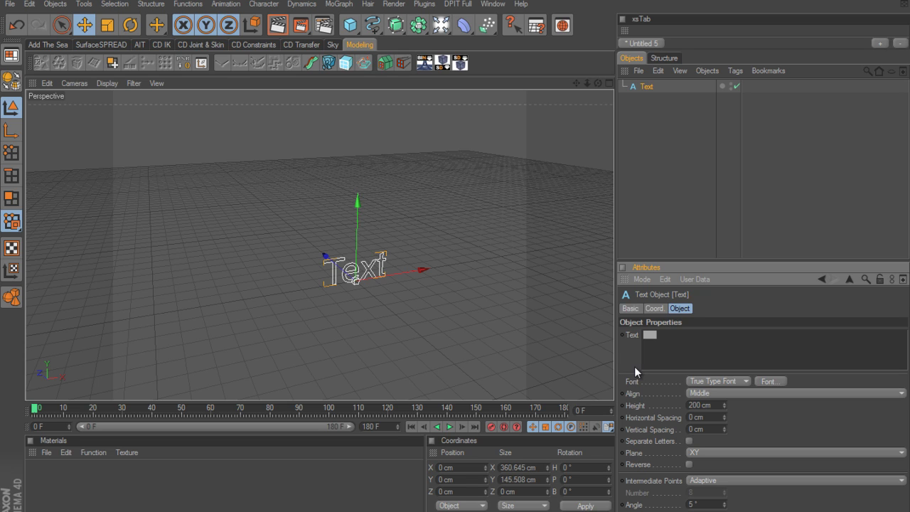
{"action": "type", "text": "C4D"}
{"action": "left_click", "coordinate": [768, 381]}
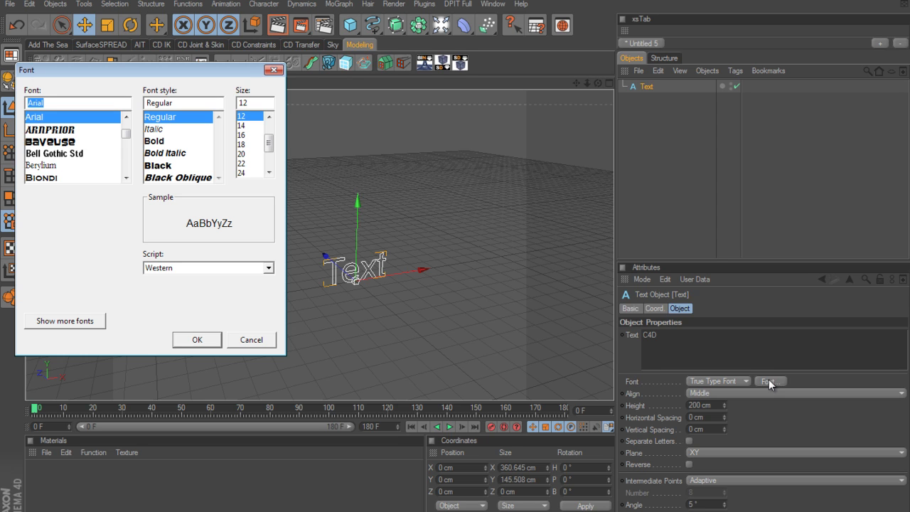
{"action": "left_click", "coordinate": [161, 146]}
{"action": "left_click", "coordinate": [195, 339]}
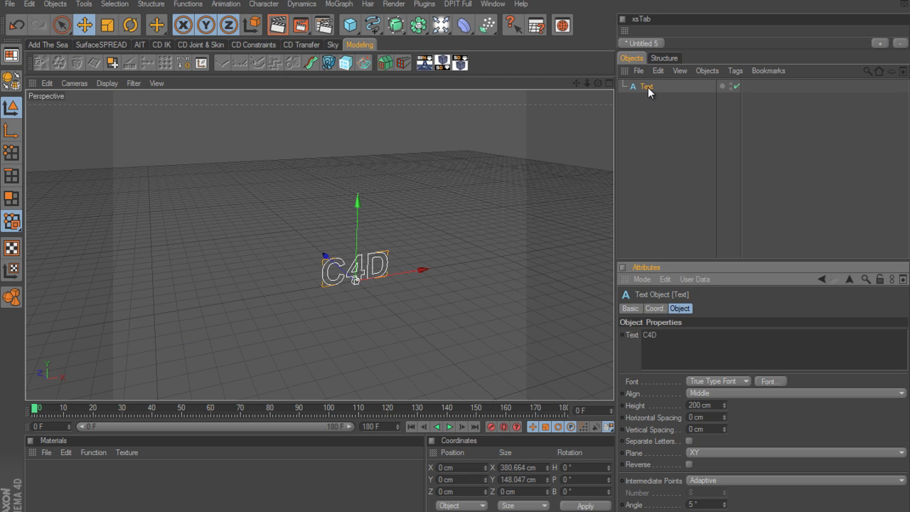
Step: Duplicate the C4D text spline and change the copy's text to "MAXON"
{"action": "left_click_drag", "start_coordinate": [648, 87], "coordinate": [648, 100], "text": "ctrl"}
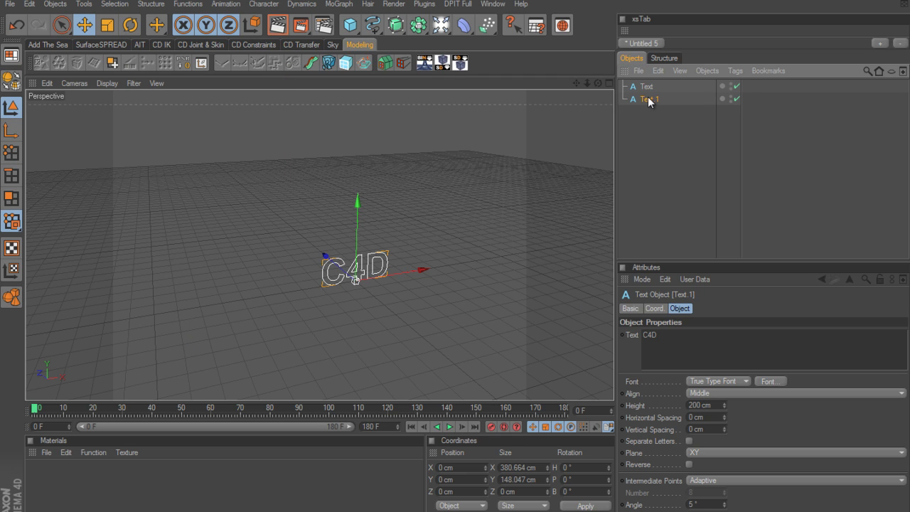
{"action": "double_click", "coordinate": [687, 334]}
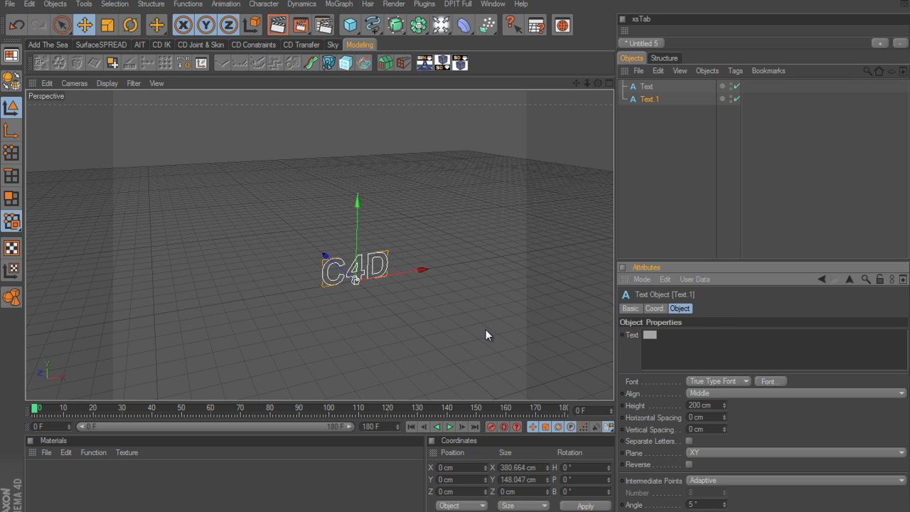
{"action": "type", "text": "MAXON"}
{"action": "key", "text": "Return"}
{"action": "key", "text": "BackSpace"}
{"action": "left_click", "coordinate": [763, 308]}
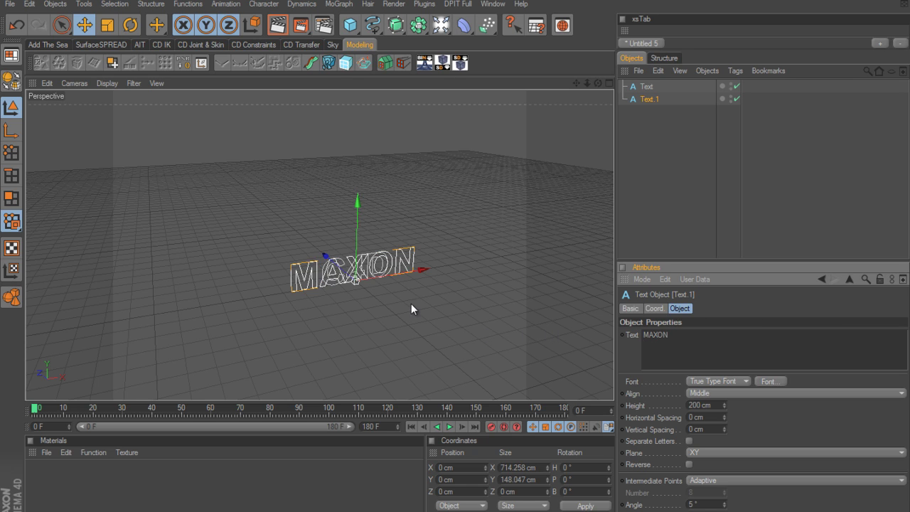
Step: Move the MAXON text along X to about -718 cm and the C4D text to about 510 cm, and test-render the view
{"action": "left_click_drag", "start_coordinate": [421, 268], "coordinate": [262, 291]}
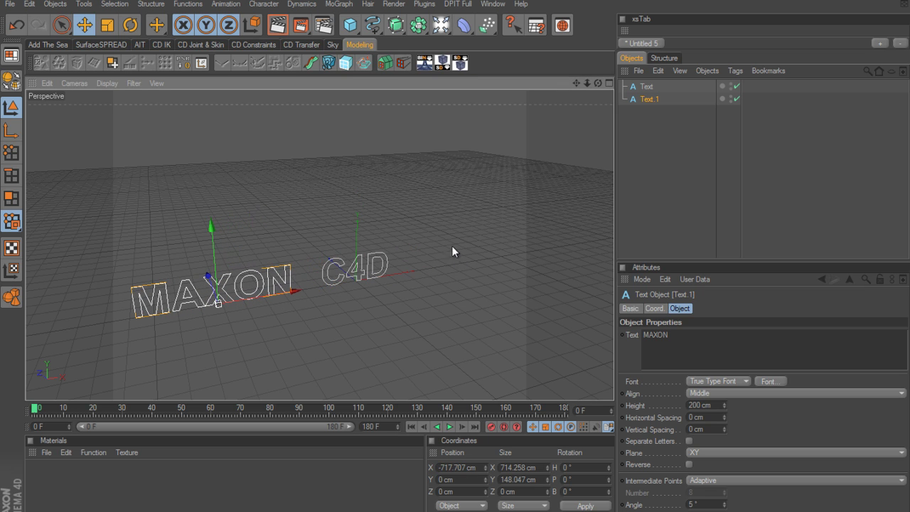
{"action": "left_click", "coordinate": [647, 87]}
{"action": "left_click_drag", "start_coordinate": [417, 272], "coordinate": [456, 255]}
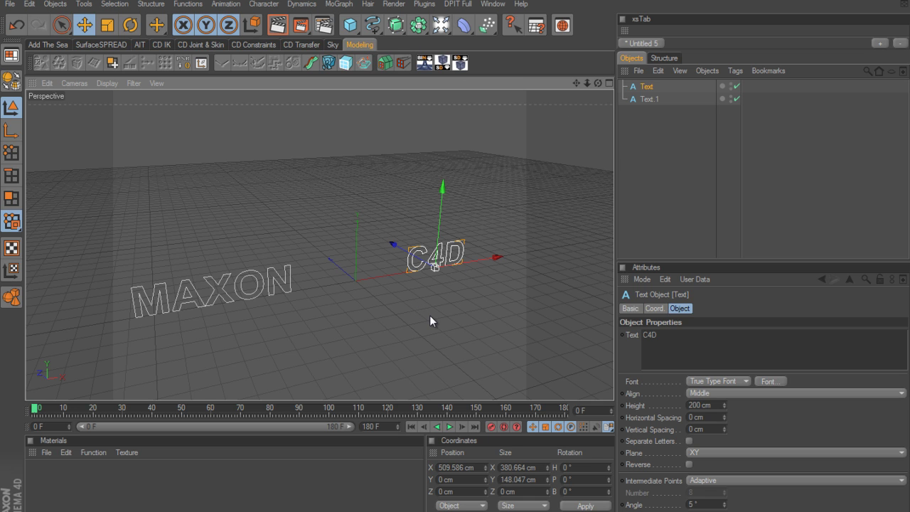
{"action": "middle_click_drag", "start_coordinate": [430, 315], "coordinate": [456, 254], "text": "alt"}
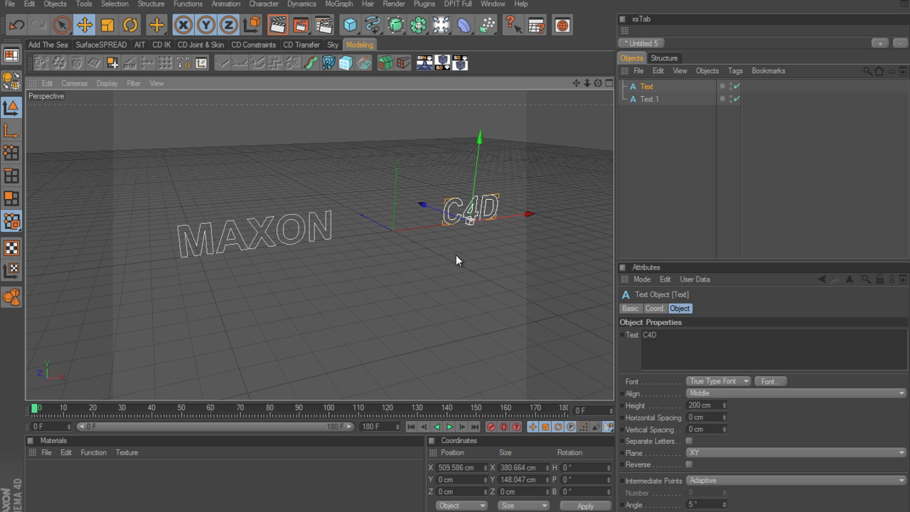
{"action": "middle_click_drag", "start_coordinate": [434, 315], "coordinate": [454, 262], "text": "alt"}
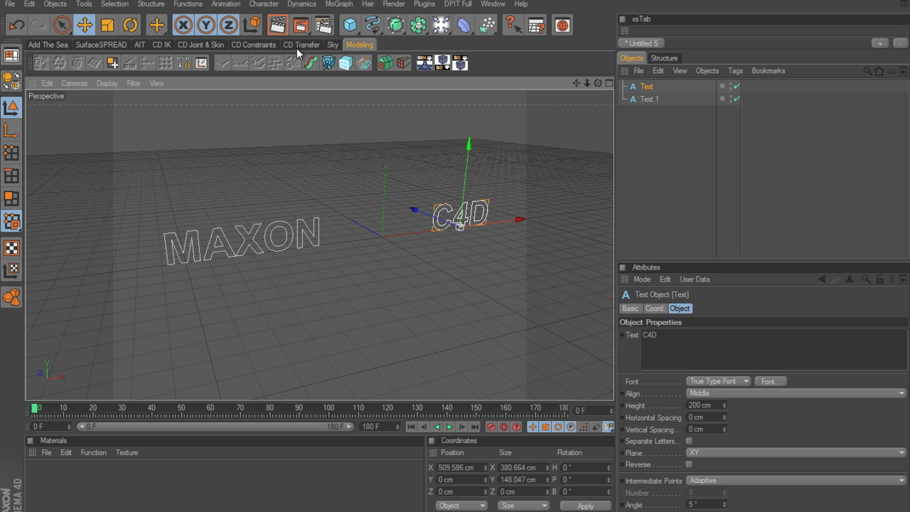
{"action": "left_click", "coordinate": [278, 31]}
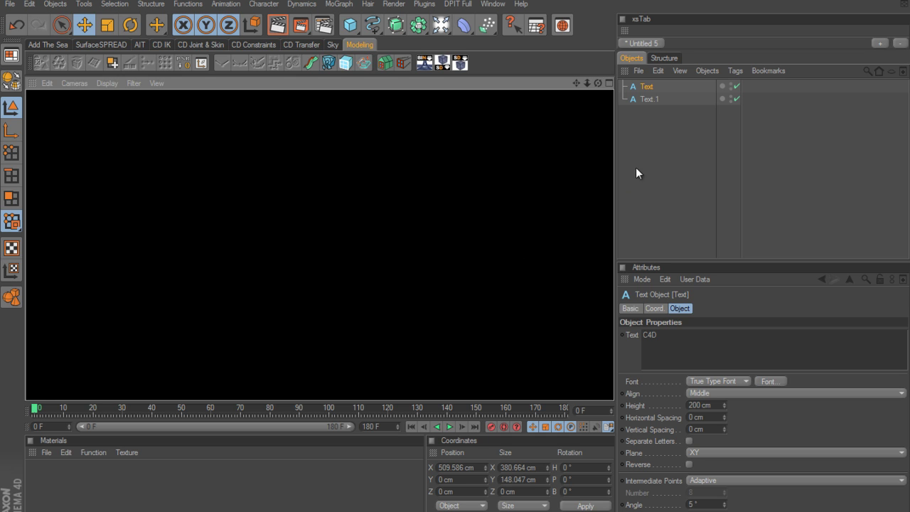
Step: Make the C4D text and the MAXON text each the child of its own new Extrude NURBS object
{"action": "left_click", "coordinate": [642, 86]}
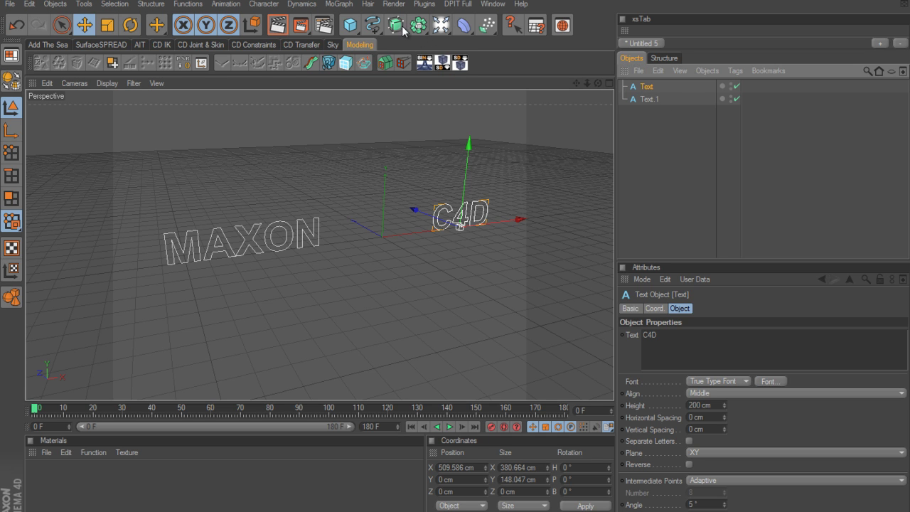
{"action": "left_click_drag", "start_coordinate": [396, 25], "coordinate": [553, 38]}
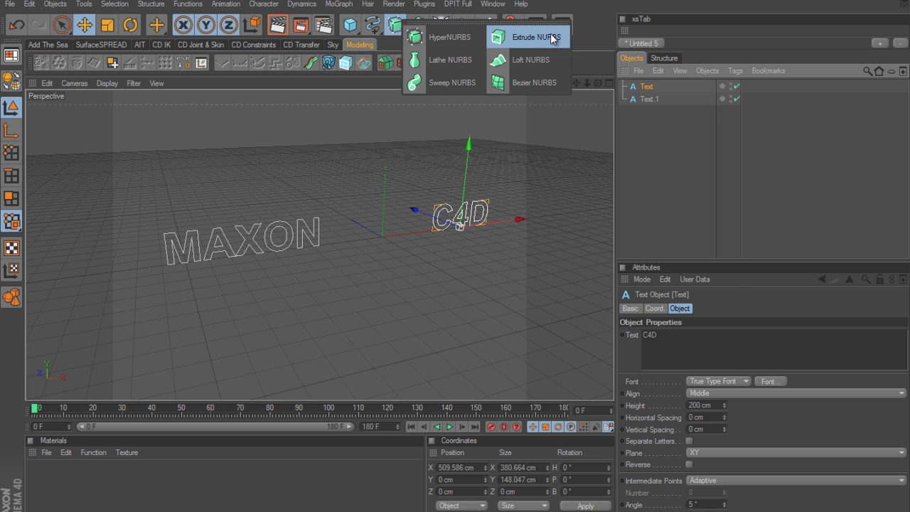
{"action": "left_click_drag", "start_coordinate": [553, 38], "coordinate": [551, 34], "text": "alt"}
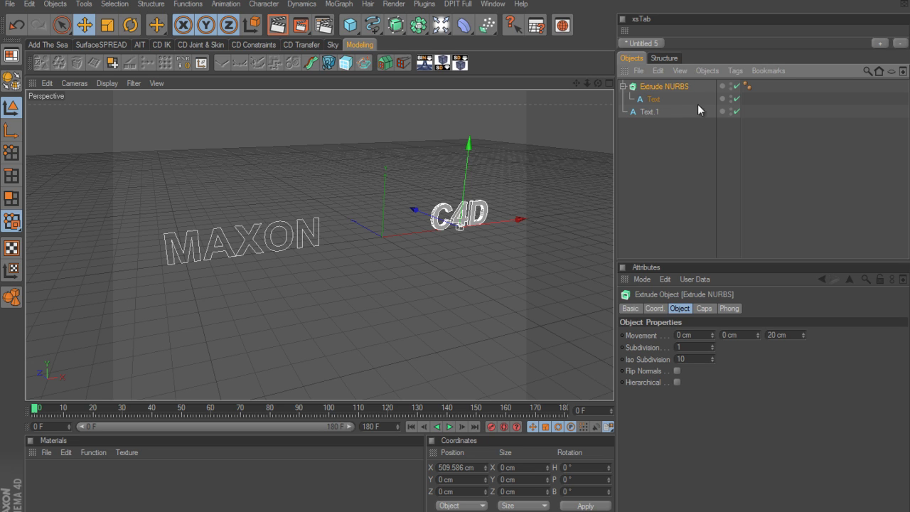
{"action": "left_click", "coordinate": [653, 110]}
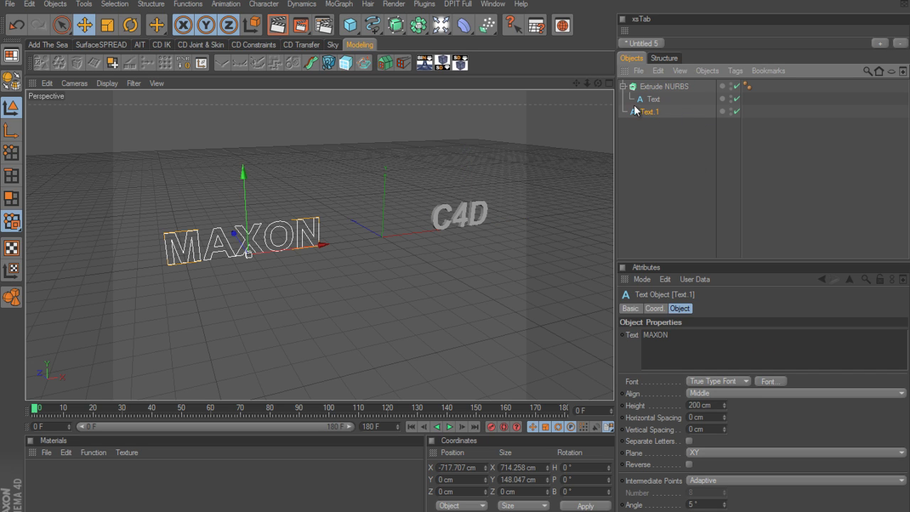
{"action": "left_click_drag", "start_coordinate": [396, 27], "coordinate": [525, 46]}
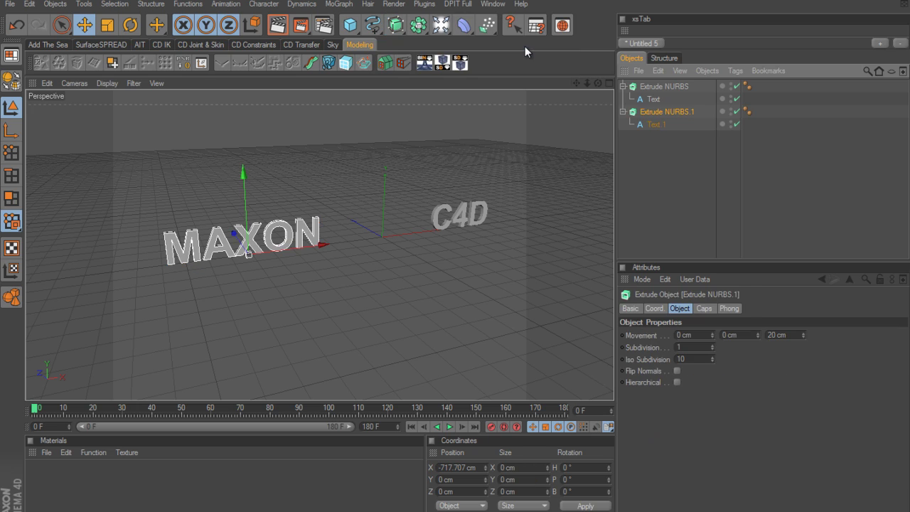
Step: Set the Z extrusion movement of both Extrude NURBS objects together to 65 cm
{"action": "left_click_drag", "start_coordinate": [471, 191], "coordinate": [453, 257], "text": "alt"}
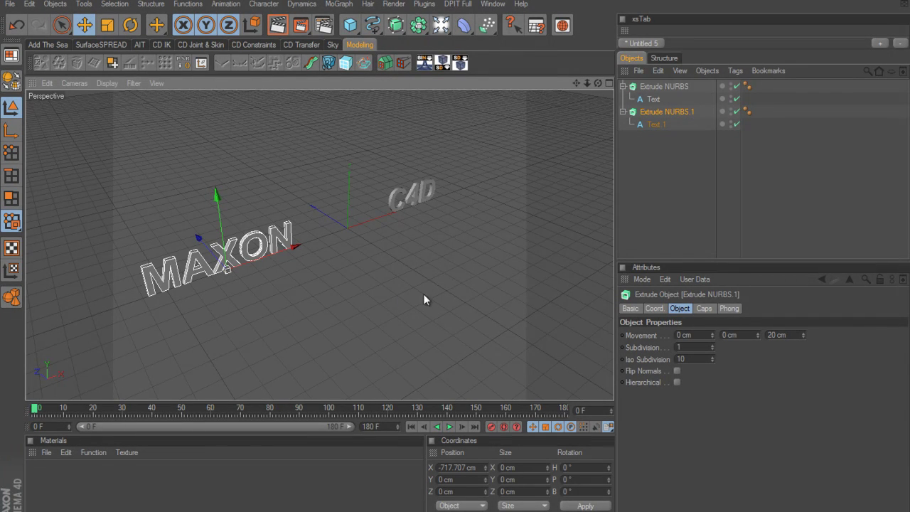
{"action": "left_click", "coordinate": [683, 86]}
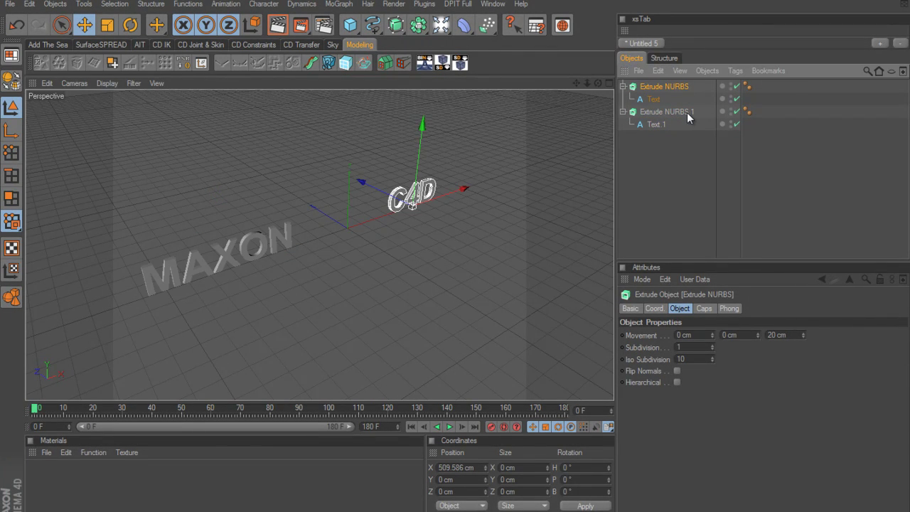
{"action": "left_click", "coordinate": [687, 112], "text": "shift"}
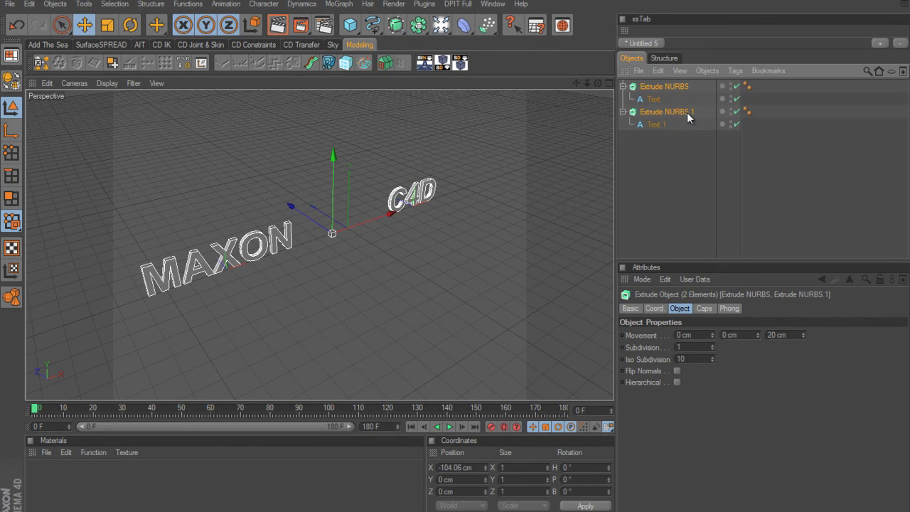
{"action": "left_click", "coordinate": [781, 335]}
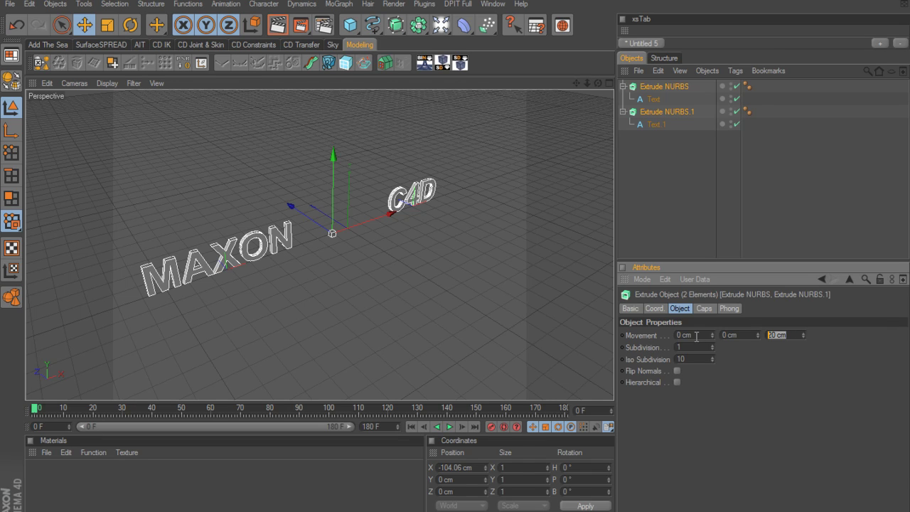
{"action": "type", "text": "65"}
{"action": "key", "text": "Return"}
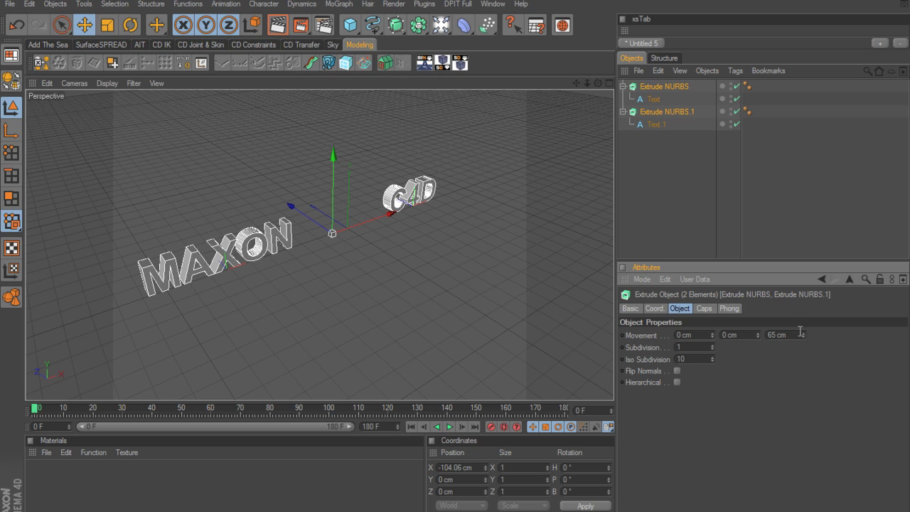
Step: Examine the extruded MAXON and C4D letters from several angles and up close
{"action": "left_click_drag", "start_coordinate": [490, 314], "coordinate": [456, 256], "text": "alt"}
{"action": "key", "text": "ctrl+shift+z"}
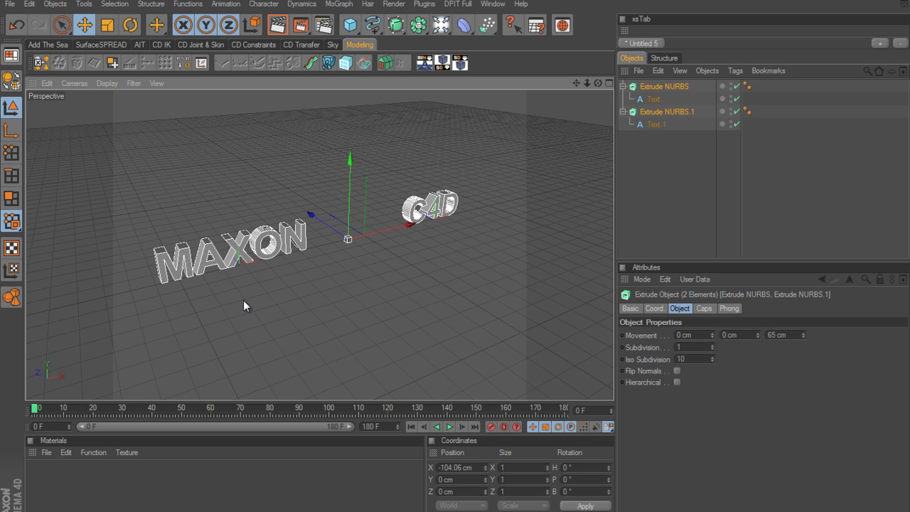
{"action": "left_click_drag", "start_coordinate": [243, 306], "coordinate": [458, 261], "text": "alt"}
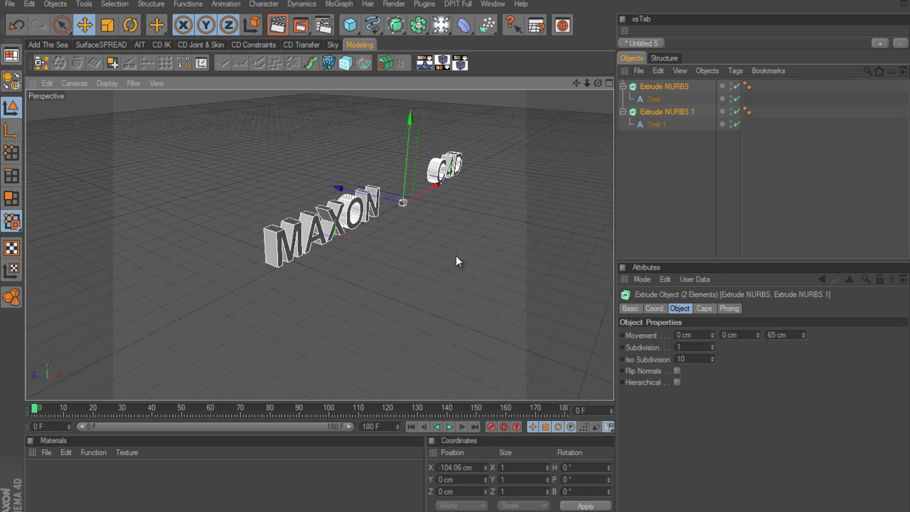
{"action": "scroll", "coordinate": [456, 255], "scroll_direction": "up", "scroll_amount": 8}
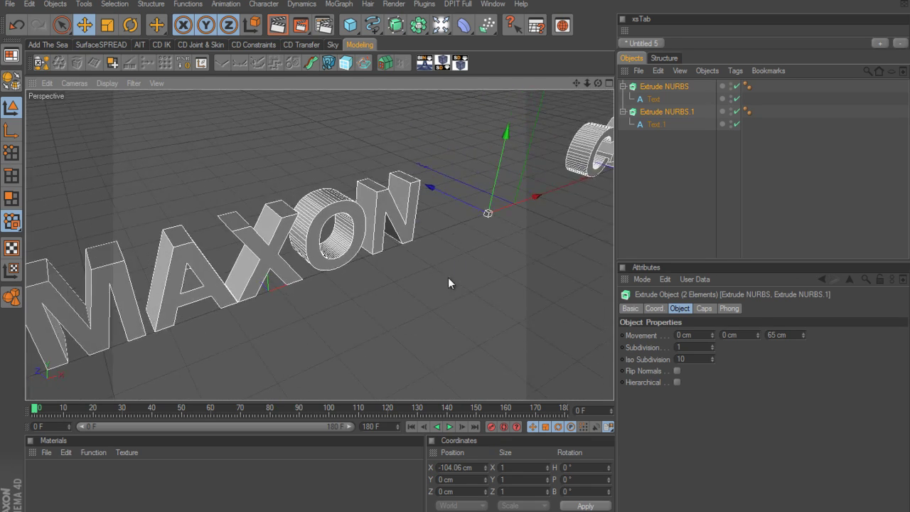
{"action": "scroll", "coordinate": [454, 272], "scroll_direction": "up", "scroll_amount": 4}
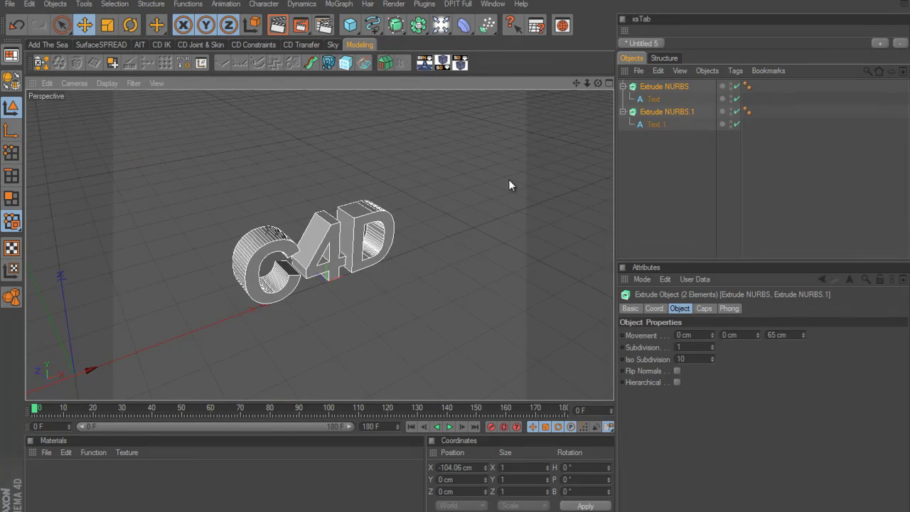
{"action": "scroll", "coordinate": [459, 256], "scroll_direction": "up", "scroll_amount": 3}
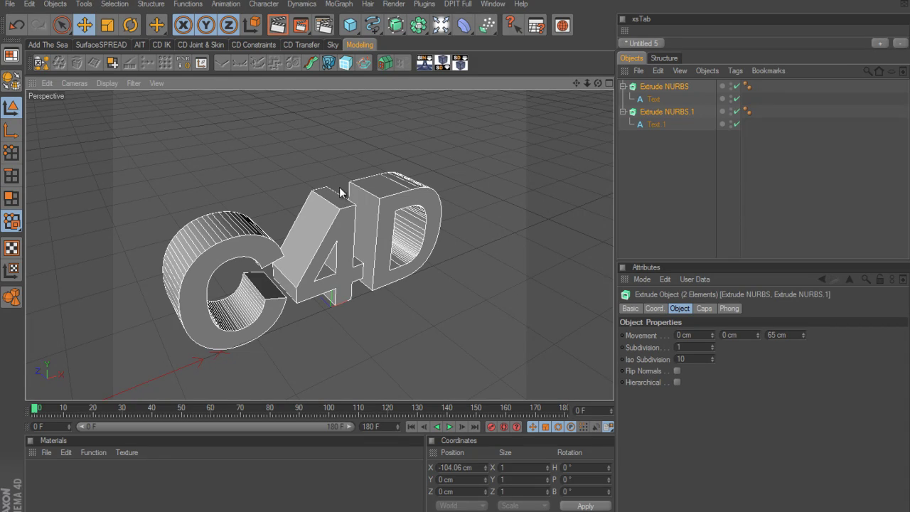
{"action": "scroll", "coordinate": [444, 255], "scroll_direction": "down", "scroll_amount": 5}
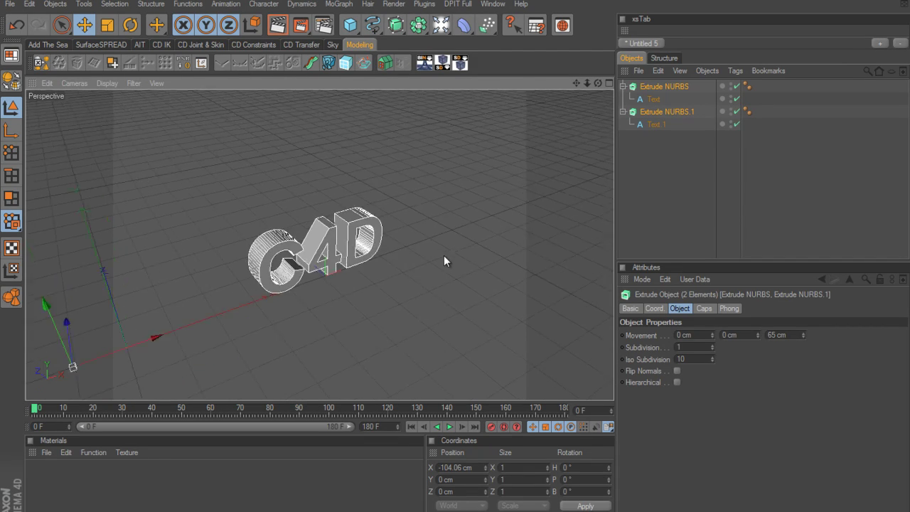
{"action": "left_click_drag", "start_coordinate": [444, 255], "coordinate": [448, 318], "text": "alt"}
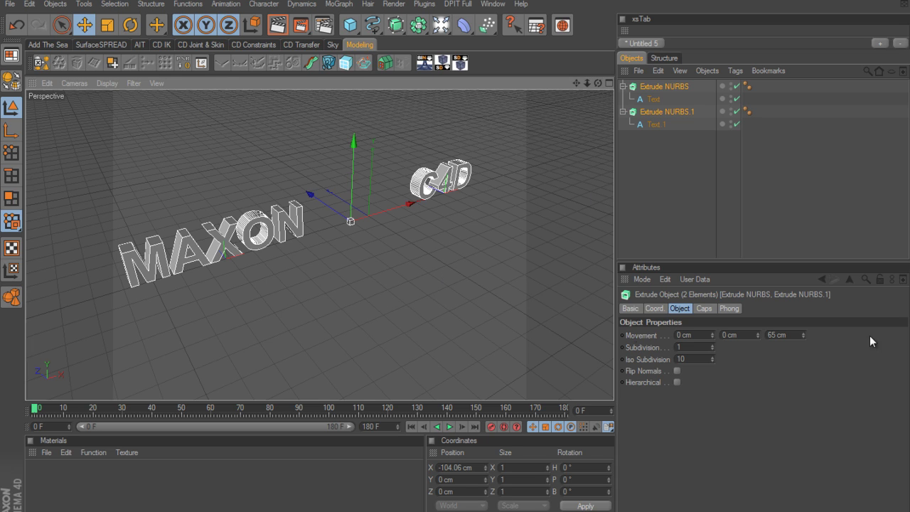
Step: Set the cap type of both Extrude NURBS objects to Quadrangles and enable Regular Grid
{"action": "left_click", "coordinate": [704, 308]}
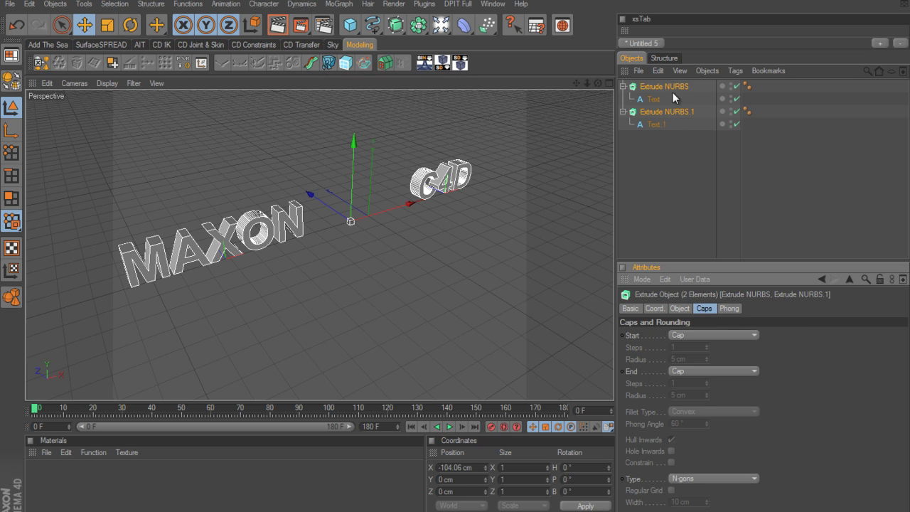
{"action": "left_click", "coordinate": [707, 309]}
{"action": "left_click", "coordinate": [692, 484]}
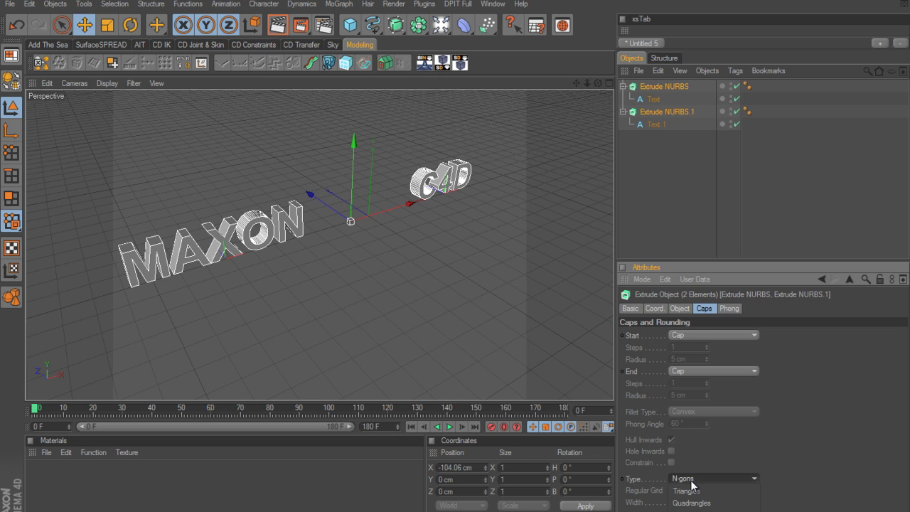
{"action": "left_click", "coordinate": [693, 503]}
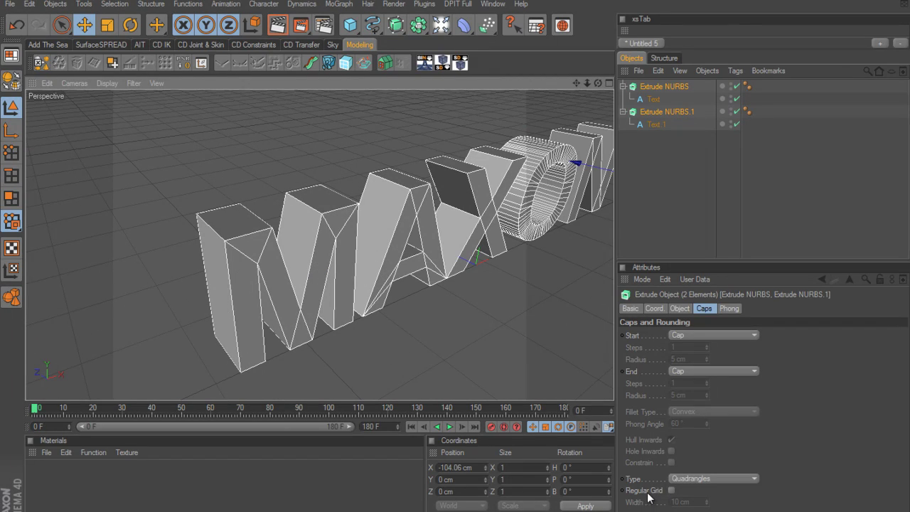
{"action": "left_click", "coordinate": [672, 491]}
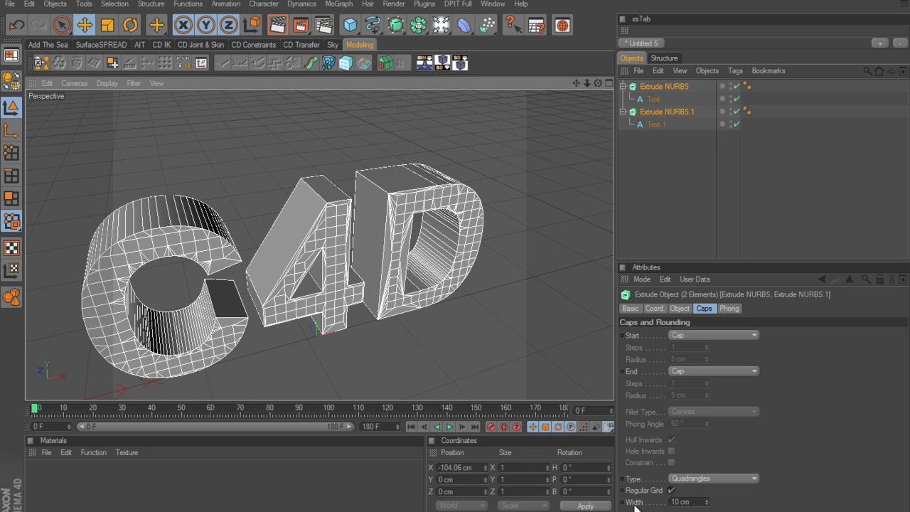
Step: Try a cap grid width of 5 cm on both Extrude NURBS objects and restore it to 10 cm
{"action": "left_click", "coordinate": [708, 504]}
{"action": "left_click", "coordinate": [708, 505]}
{"action": "left_click", "coordinate": [708, 505]}
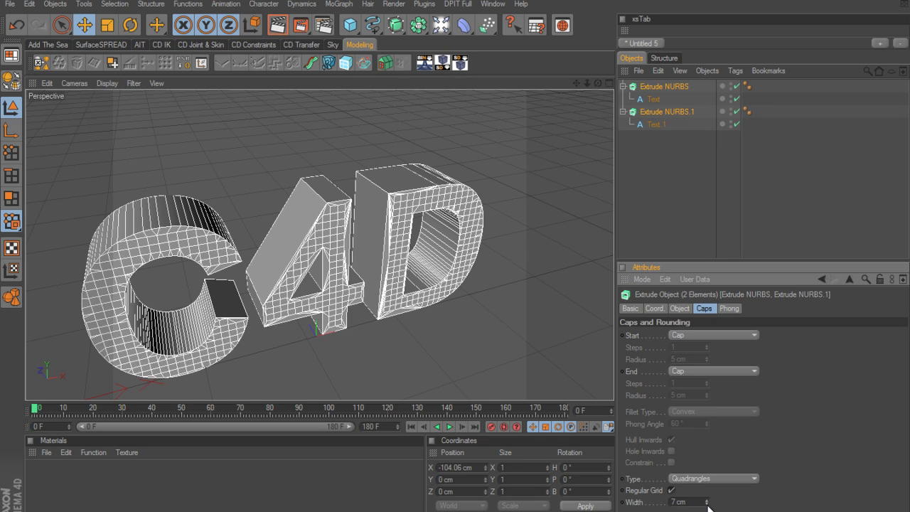
{"action": "left_click", "coordinate": [708, 504]}
{"action": "left_click", "coordinate": [707, 504]}
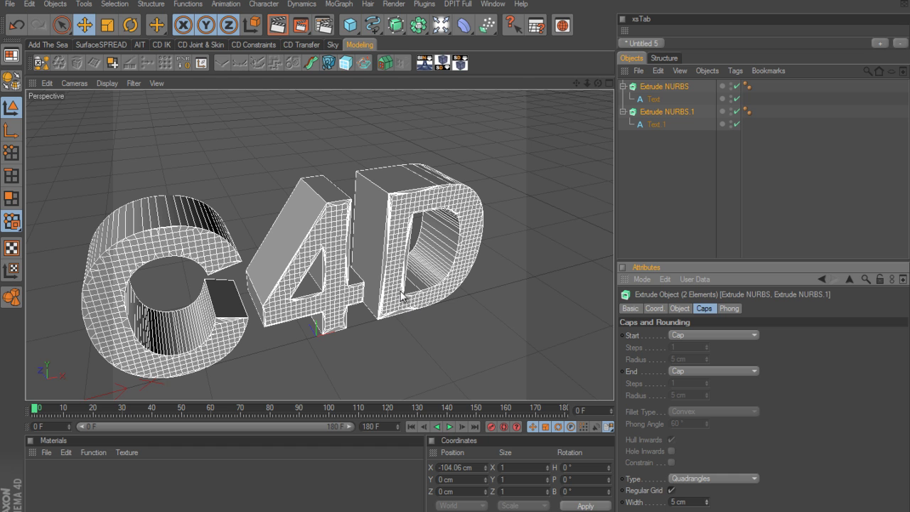
{"action": "left_click_drag", "start_coordinate": [710, 504], "coordinate": [709, 500]}
Step: Set the extrusion subdivision of both Extrude NURBS objects to 8
{"action": "left_click_drag", "start_coordinate": [455, 320], "coordinate": [459, 260], "text": "alt"}
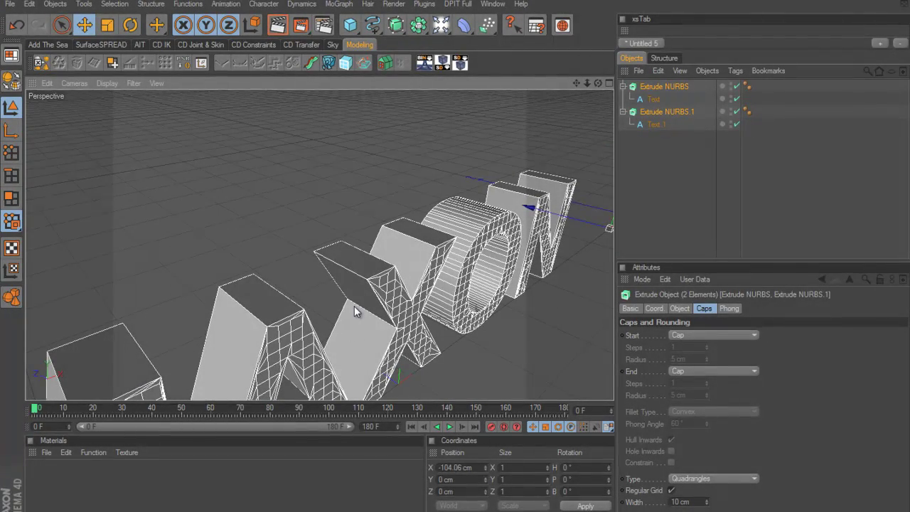
{"action": "left_click", "coordinate": [680, 309]}
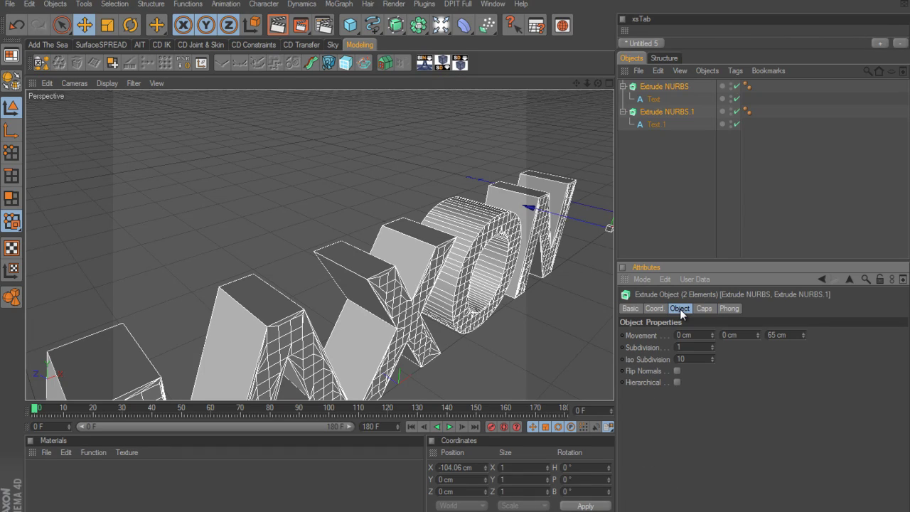
{"action": "left_click", "coordinate": [713, 344]}
{"action": "left_click", "coordinate": [713, 344]}
{"action": "left_click", "coordinate": [712, 344]}
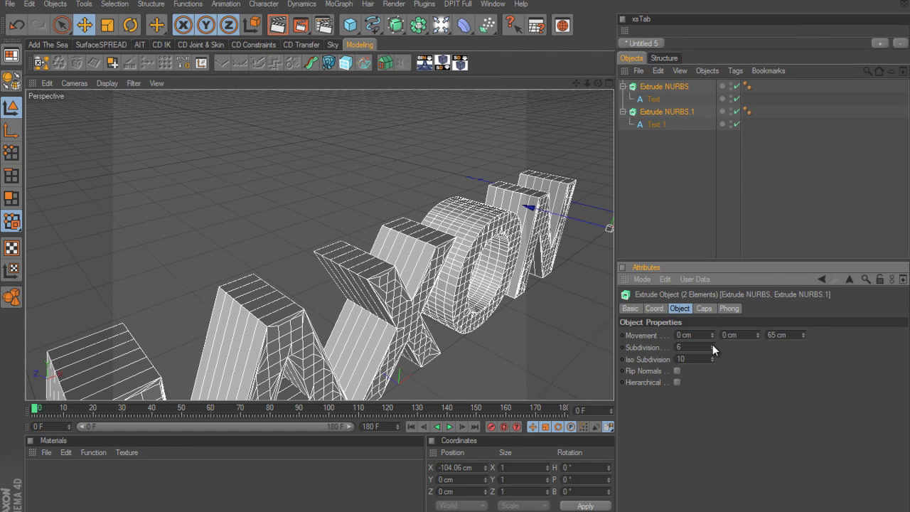
{"action": "left_click", "coordinate": [713, 344]}
{"action": "left_click", "coordinate": [713, 344]}
{"action": "left_click", "coordinate": [713, 344]}
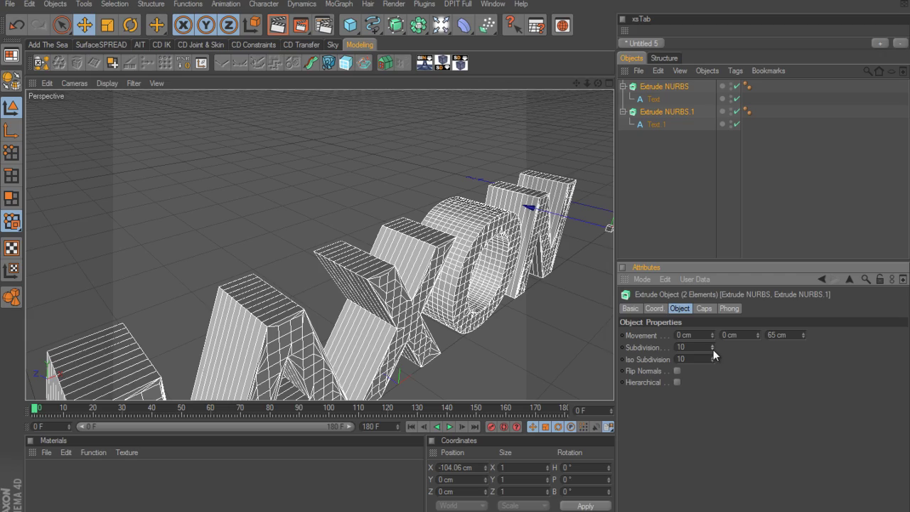
{"action": "left_click", "coordinate": [713, 349]}
{"action": "left_click", "coordinate": [713, 348]}
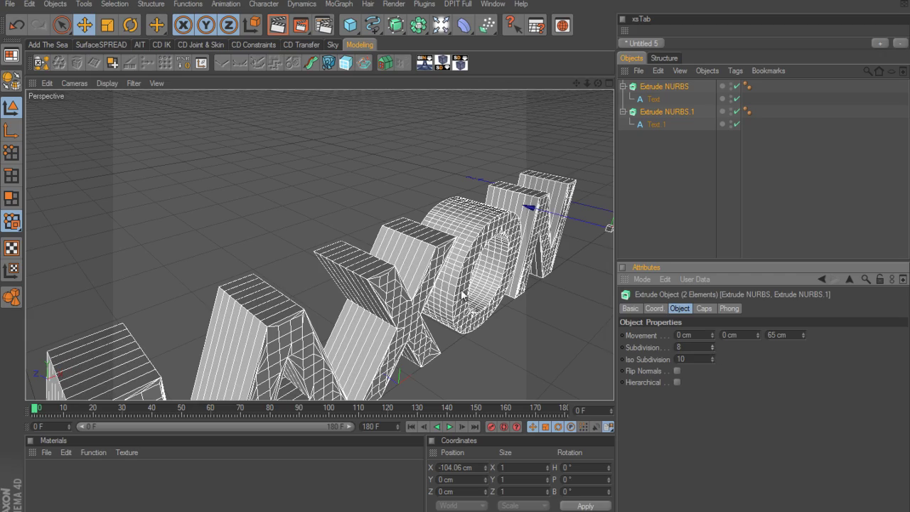
{"action": "left_click_drag", "start_coordinate": [462, 294], "coordinate": [461, 262], "text": "alt"}
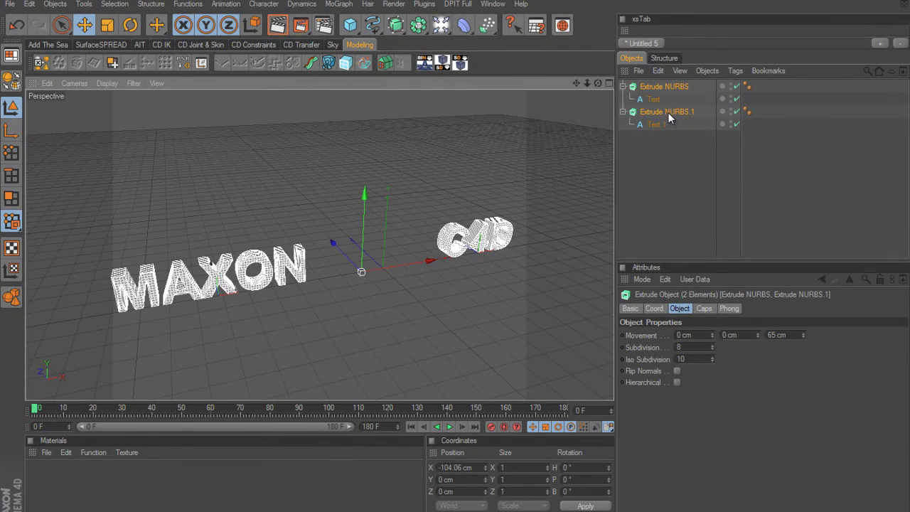
Step: Convert both Extrude NURBS objects to editable polygon objects and expand their hierarchies
{"action": "left_click", "coordinate": [12, 82]}
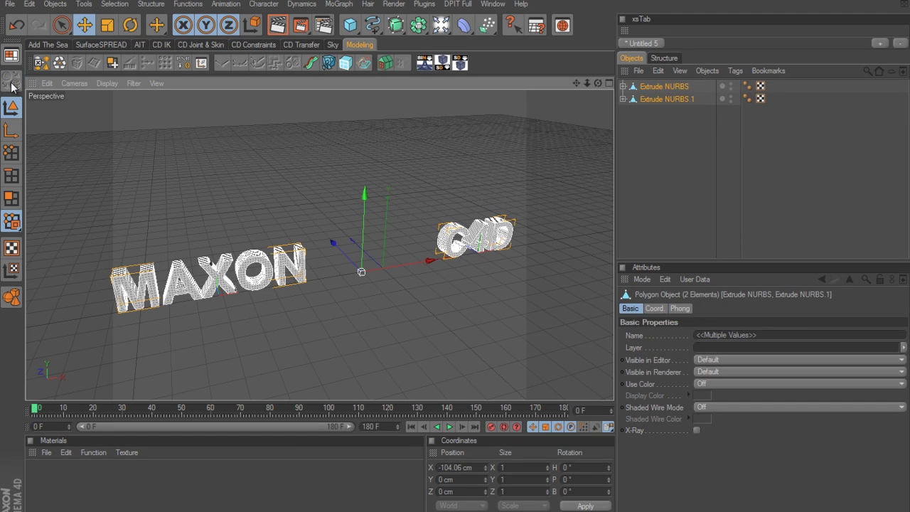
{"action": "left_click", "coordinate": [623, 99]}
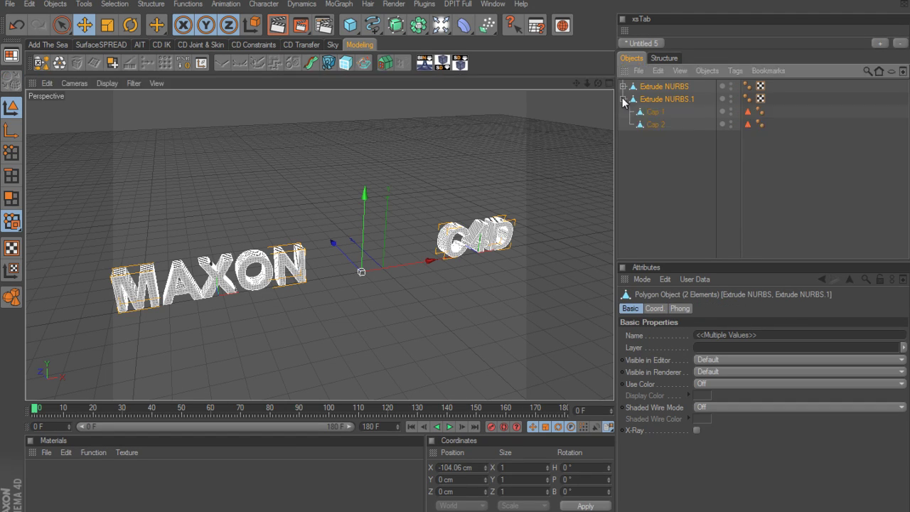
{"action": "left_click", "coordinate": [623, 86]}
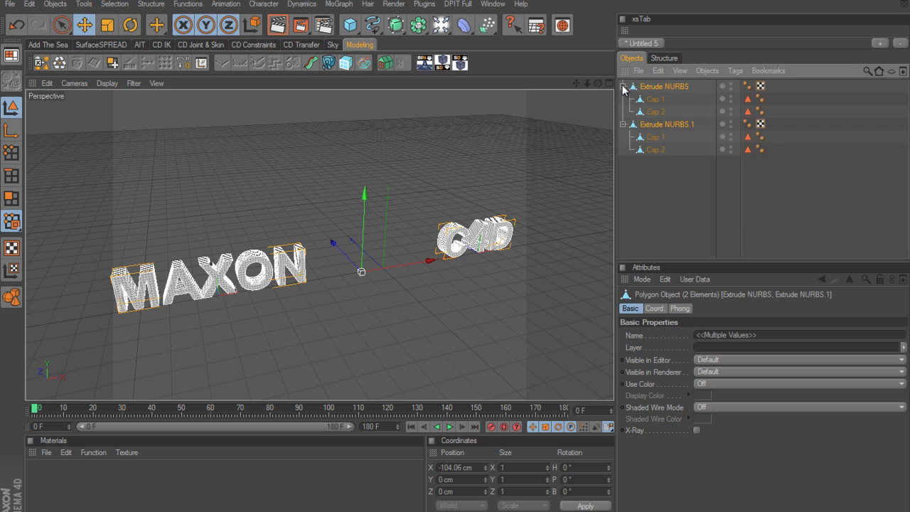
Step: Examine the converted C4D object's mesh and its separate Cap 1 and Cap 2 objects in polygon mode
{"action": "left_click", "coordinate": [660, 86]}
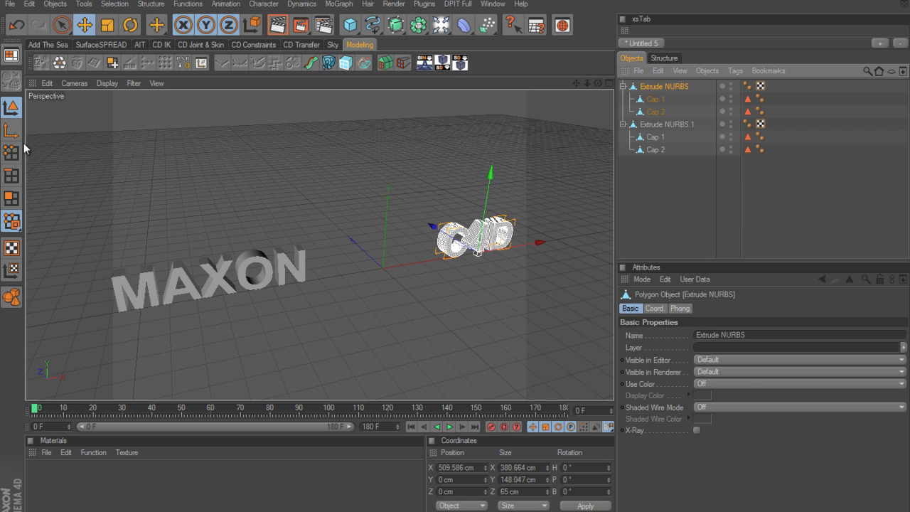
{"action": "left_click", "coordinate": [12, 199]}
{"action": "left_click_drag", "start_coordinate": [332, 225], "coordinate": [453, 255], "text": "alt"}
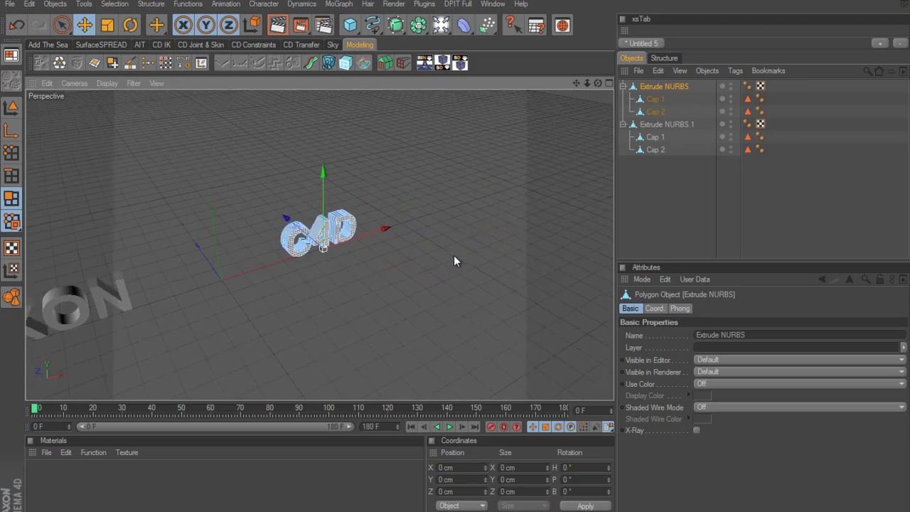
{"action": "scroll", "coordinate": [456, 256], "scroll_direction": "up", "scroll_amount": 6}
{"action": "scroll", "coordinate": [457, 255], "scroll_direction": "up", "scroll_amount": 3}
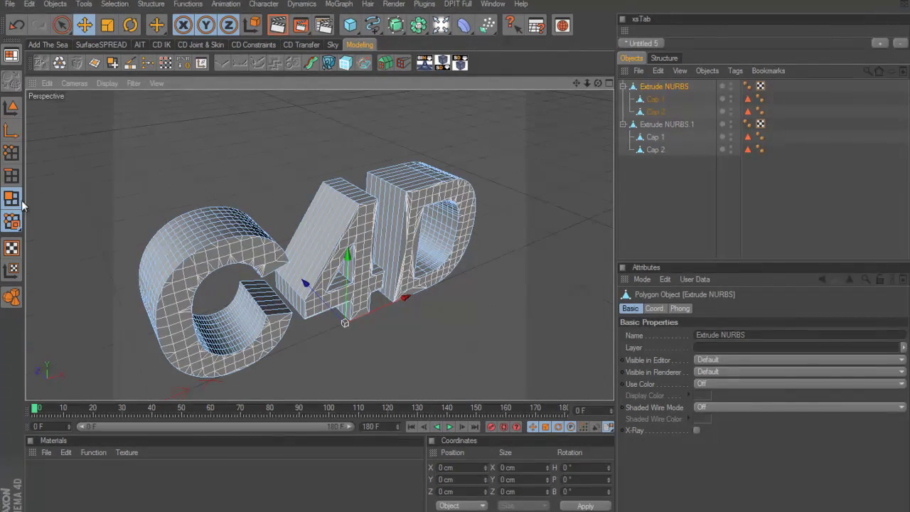
{"action": "left_click", "coordinate": [675, 84]}
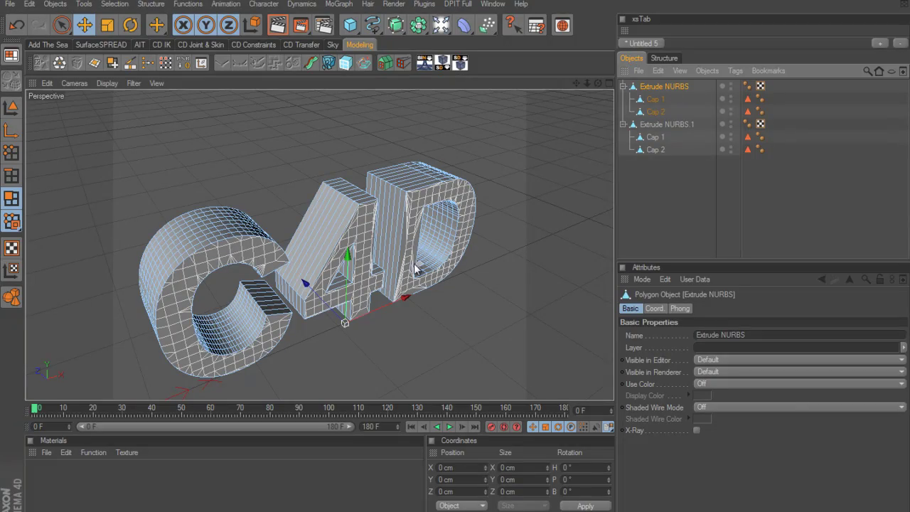
{"action": "left_click_drag", "start_coordinate": [478, 308], "coordinate": [569, 175], "text": "alt"}
{"action": "left_click", "coordinate": [672, 99]}
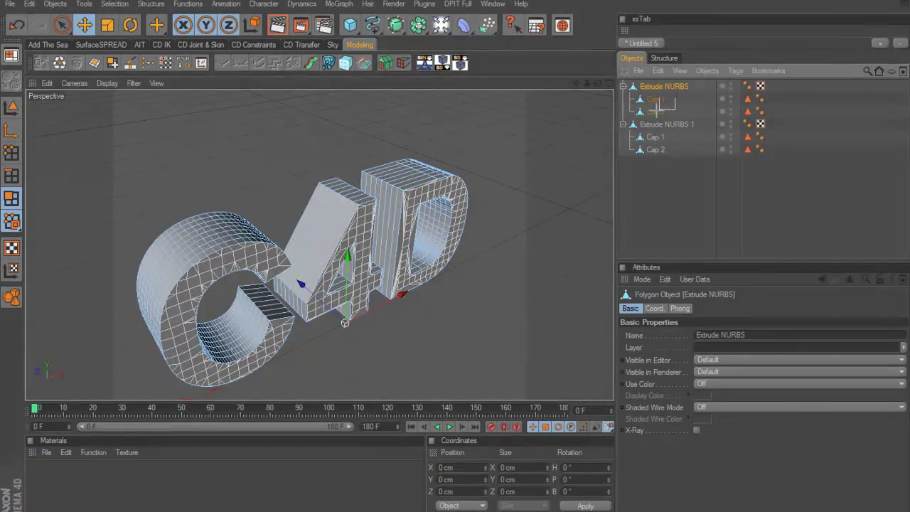
{"action": "left_click", "coordinate": [654, 112], "text": "shift"}
{"action": "left_click_drag", "start_coordinate": [427, 259], "coordinate": [455, 261], "text": "alt"}
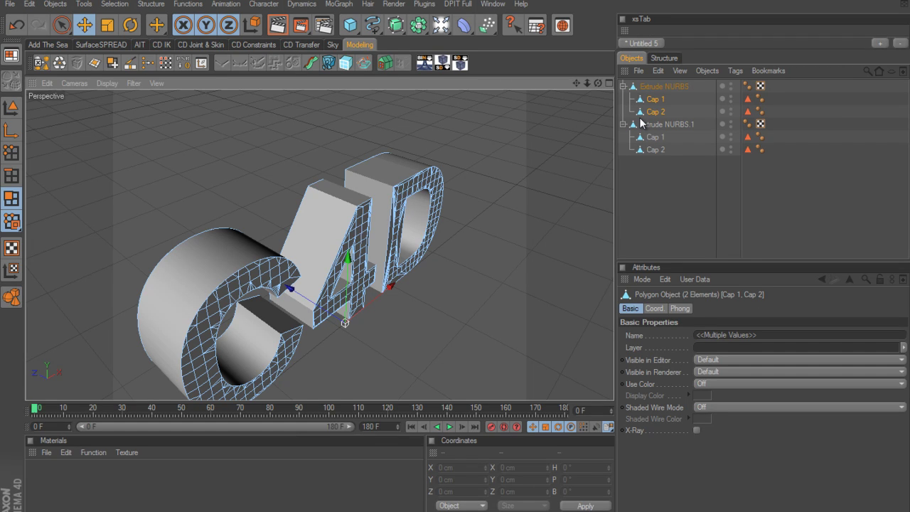
Step: Merge the C4D polygon object and its two caps into a single object with Connect+Delete
{"action": "left_click_drag", "start_coordinate": [701, 84], "coordinate": [659, 100]}
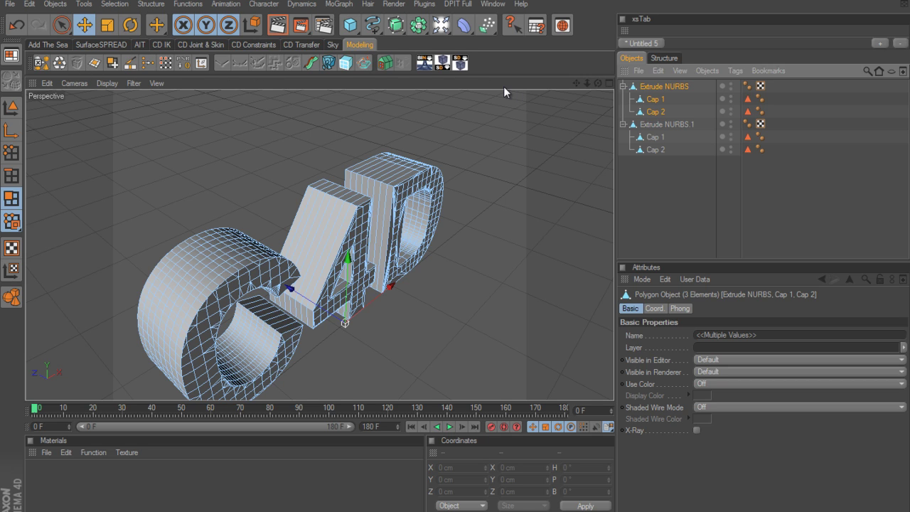
{"action": "left_click", "coordinate": [640, 72]}
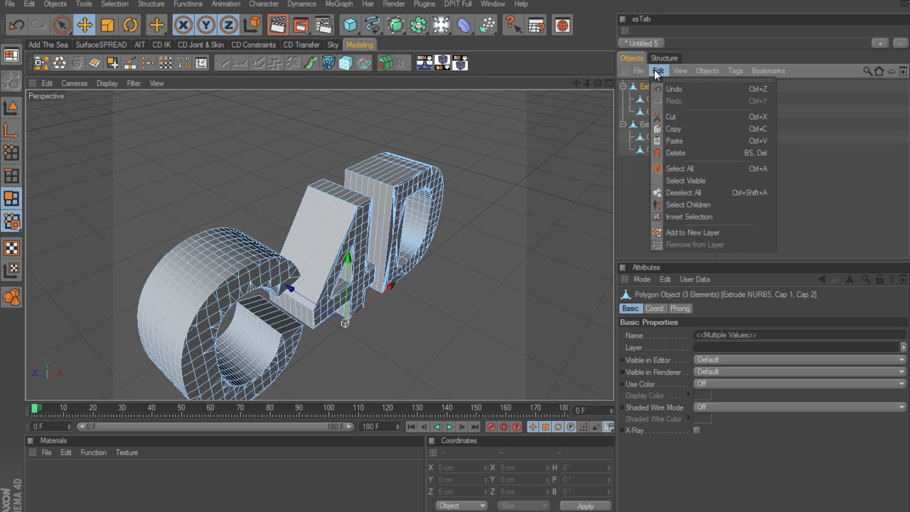
{"action": "mouse_move", "coordinate": [676, 74]}
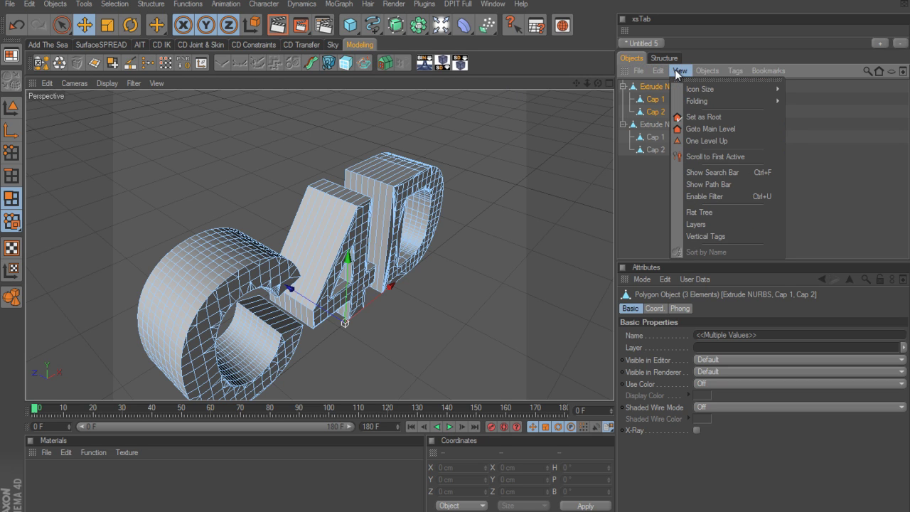
{"action": "left_click", "coordinate": [711, 70]}
{"action": "left_click", "coordinate": [711, 70]}
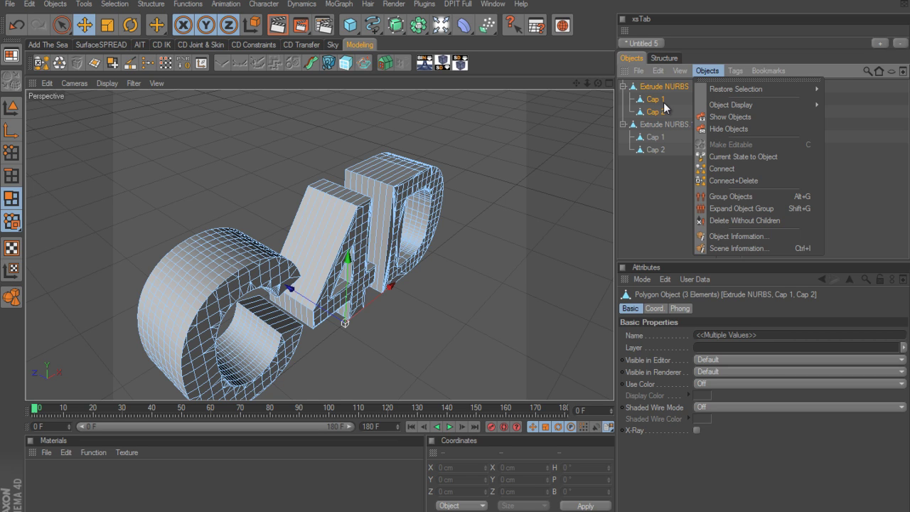
{"action": "left_click", "coordinate": [523, 270]}
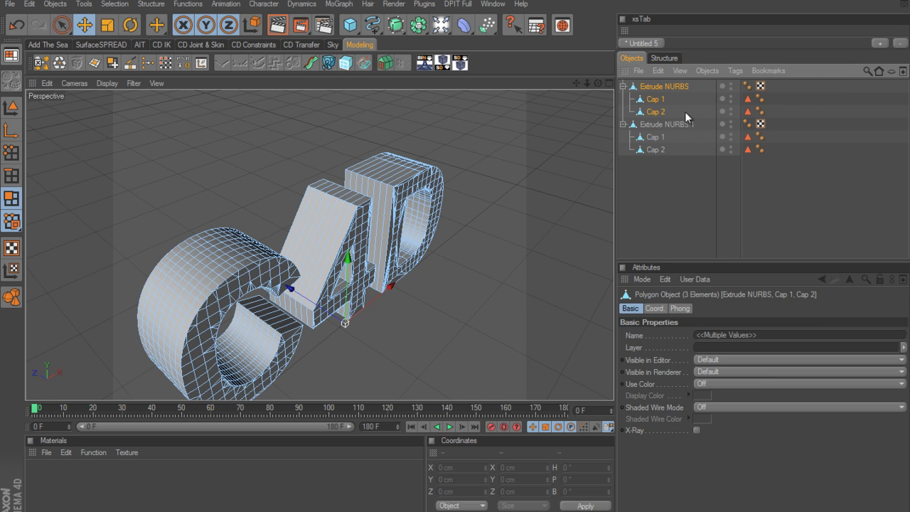
{"action": "left_click", "coordinate": [37, 66]}
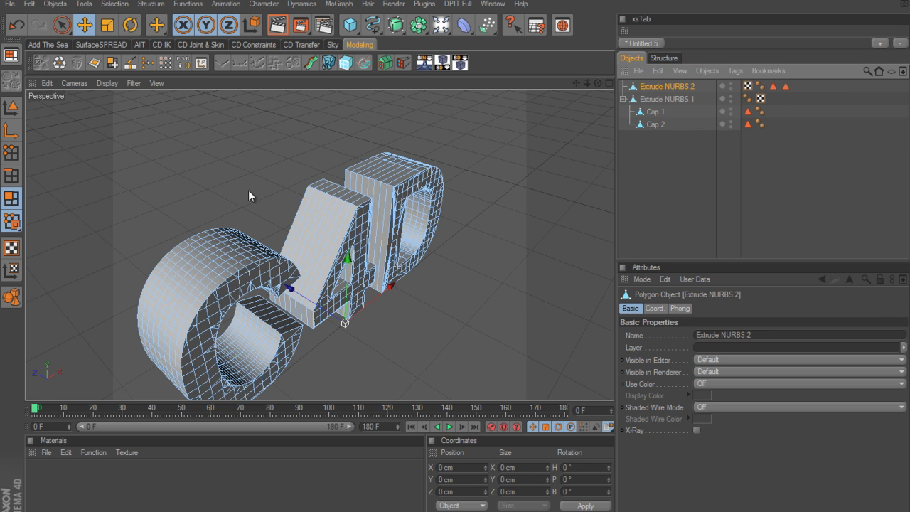
{"action": "left_click_drag", "start_coordinate": [249, 193], "coordinate": [455, 256], "text": "alt"}
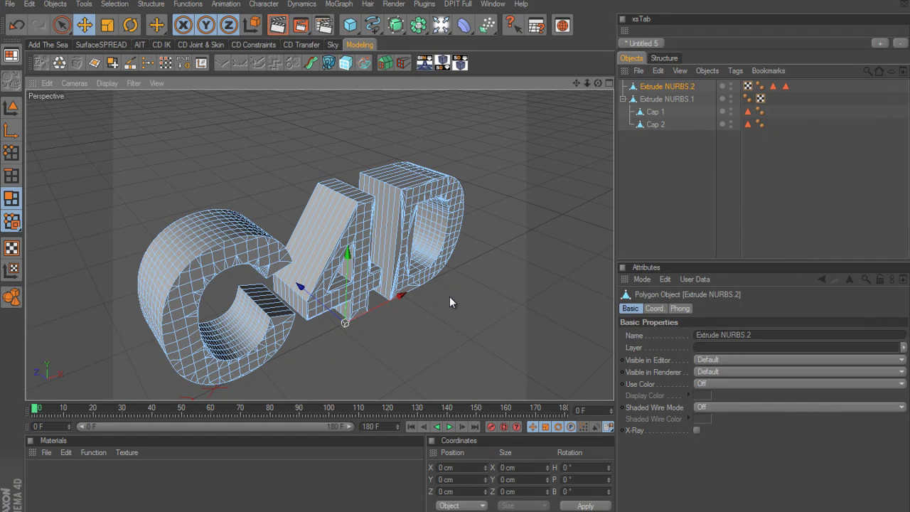
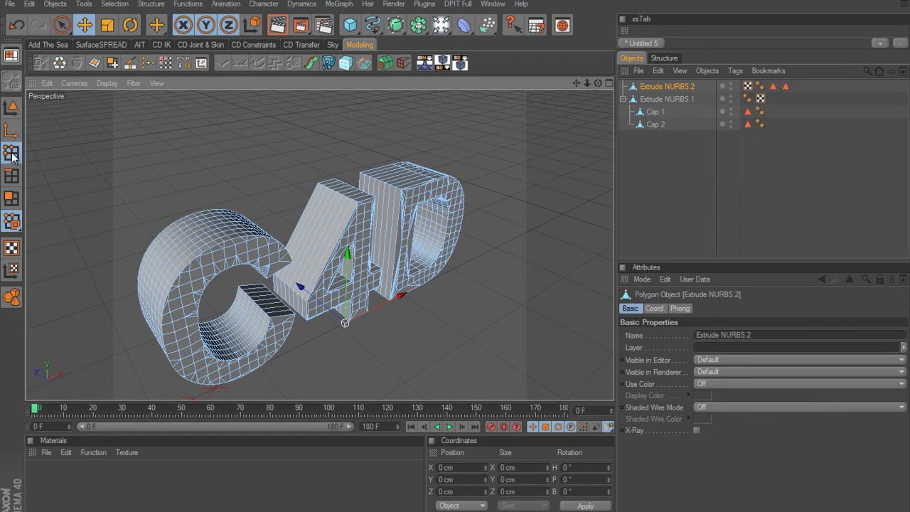
Step: Switch the merged C4D object to point mode and activate the Live Selection tool for the letter C
{"action": "left_click_drag", "start_coordinate": [341, 285], "coordinate": [483, 267]}
{"action": "left_click", "coordinate": [60, 27]}
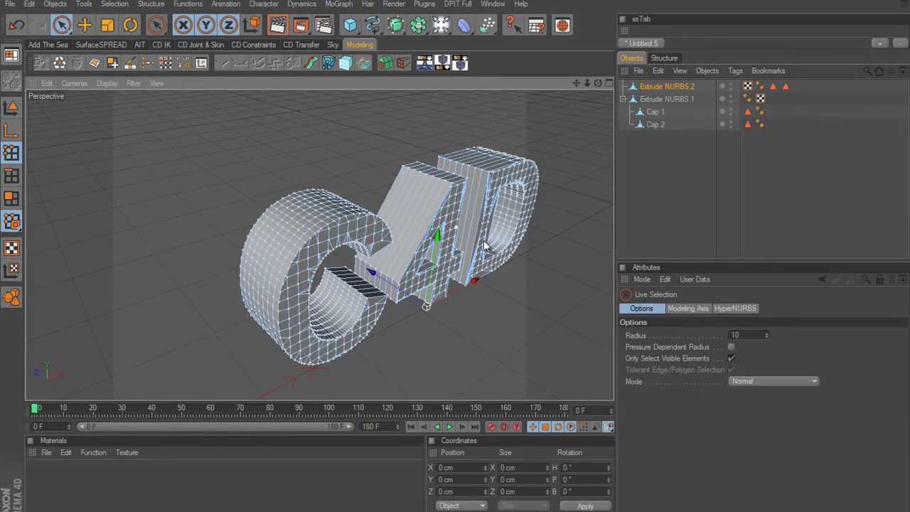
{"action": "scroll", "coordinate": [461, 255], "scroll_direction": "up", "scroll_amount": 6}
{"action": "scroll", "coordinate": [450, 235], "scroll_direction": "up", "scroll_amount": 8}
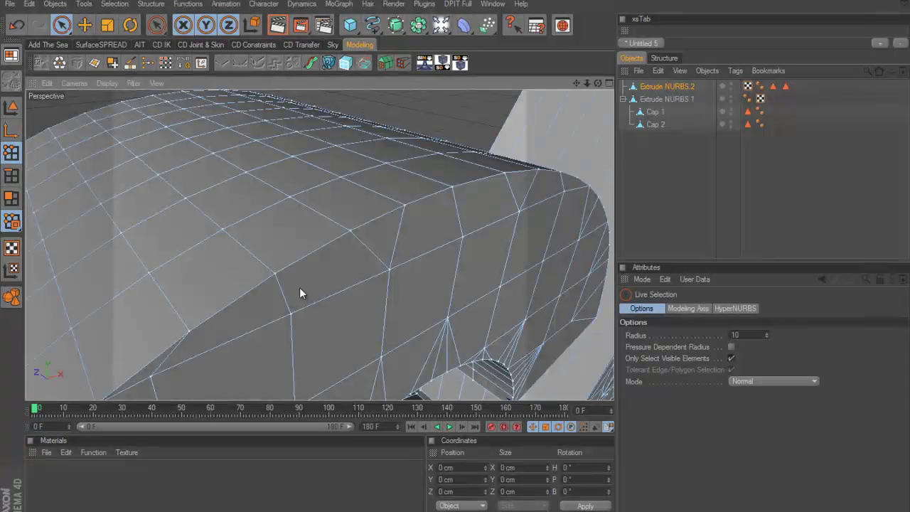
{"action": "scroll", "coordinate": [455, 255], "scroll_direction": "down", "scroll_amount": 3}
Step: Try moving a single point on the C's front edge to about -3.8 cm in Z to test its connection, and undo it
{"action": "left_click", "coordinate": [324, 225]}
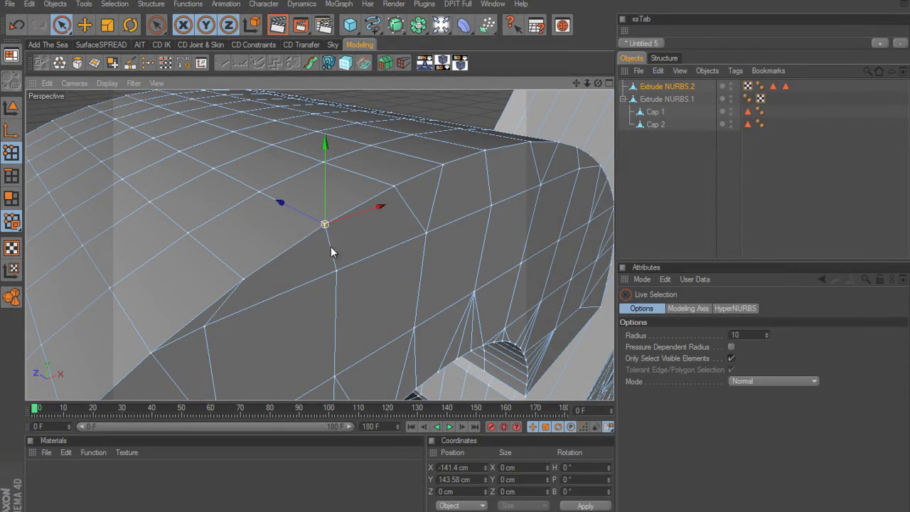
{"action": "left_click_drag", "start_coordinate": [457, 257], "coordinate": [378, 296]}
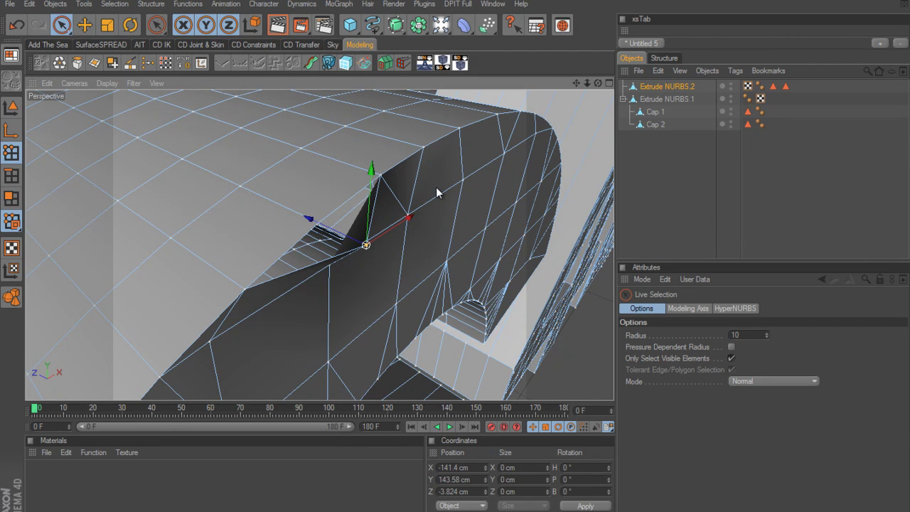
{"action": "key", "text": "ctrl+z"}
{"action": "key", "text": "h"}
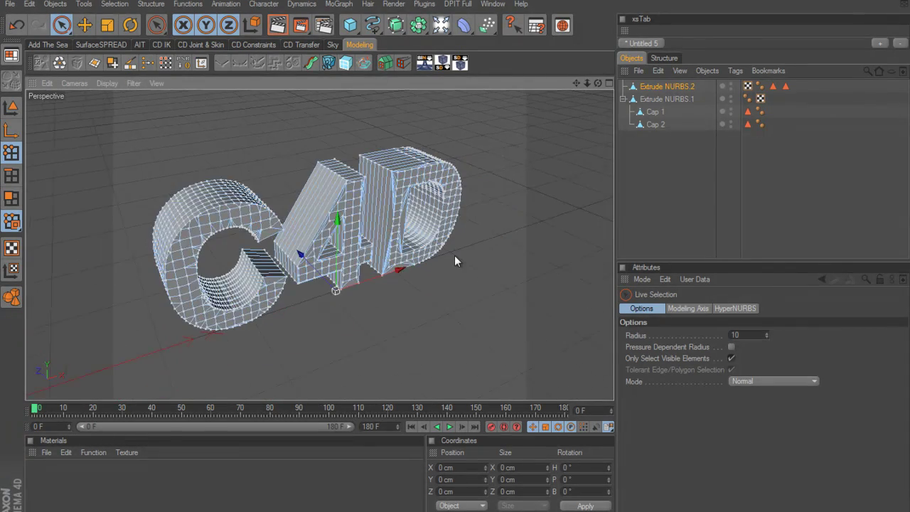
{"action": "left_click", "coordinate": [63, 62]}
{"action": "left_click", "coordinate": [72, 87]}
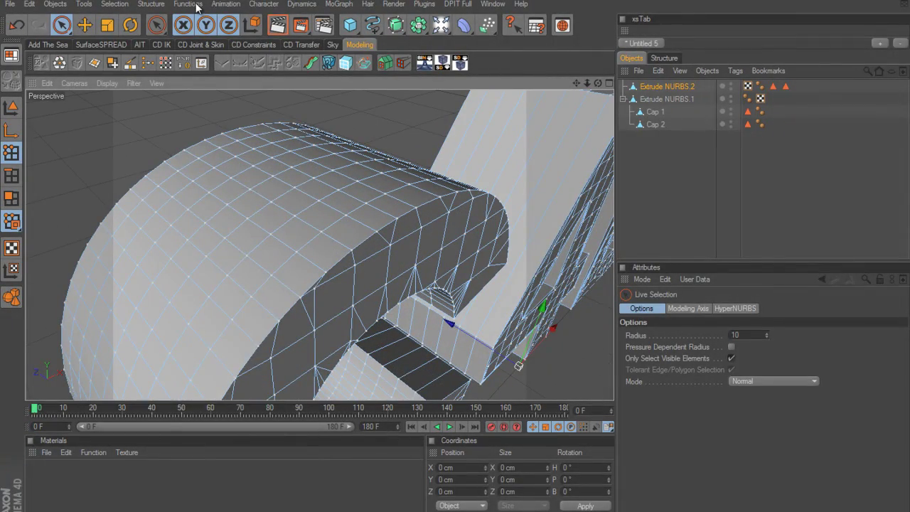
Step: Optimize the merged C4D mesh to weld its duplicate points, and test the weld by moving one point on the C's front edge
{"action": "left_click", "coordinate": [195, 4]}
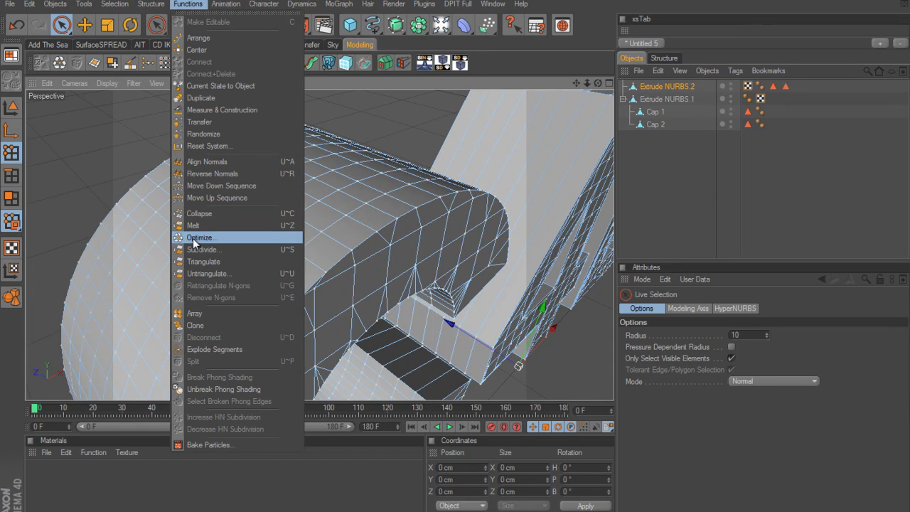
{"action": "left_click", "coordinate": [120, 123]}
{"action": "scroll", "coordinate": [457, 255], "scroll_direction": "up", "scroll_amount": 5}
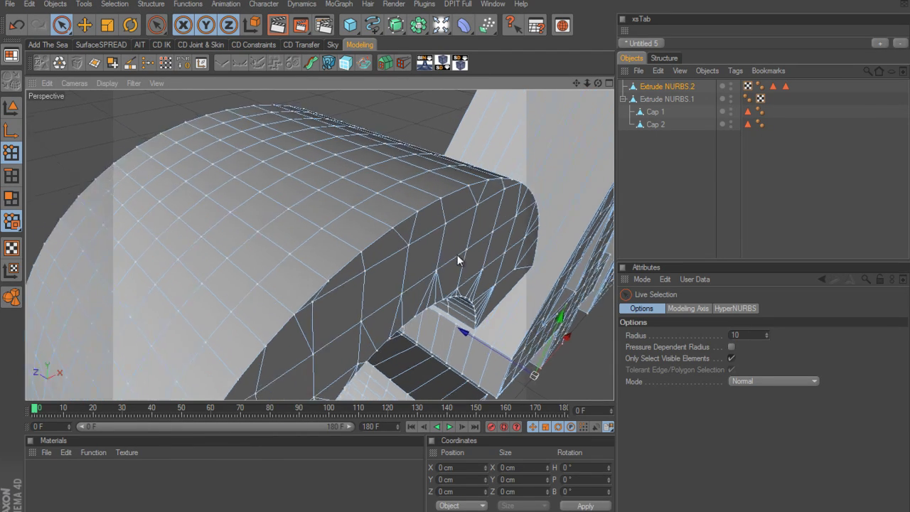
{"action": "left_click", "coordinate": [411, 262]}
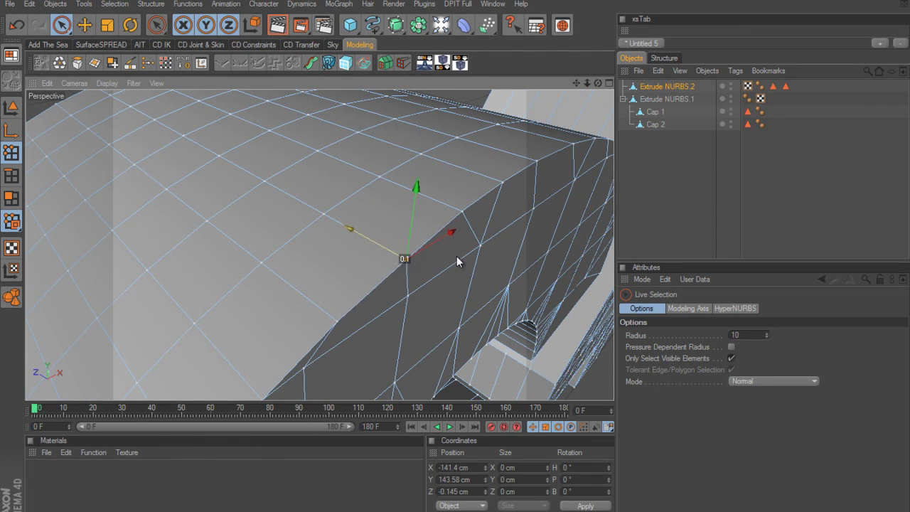
{"action": "left_click_drag", "start_coordinate": [459, 258], "coordinate": [513, 267]}
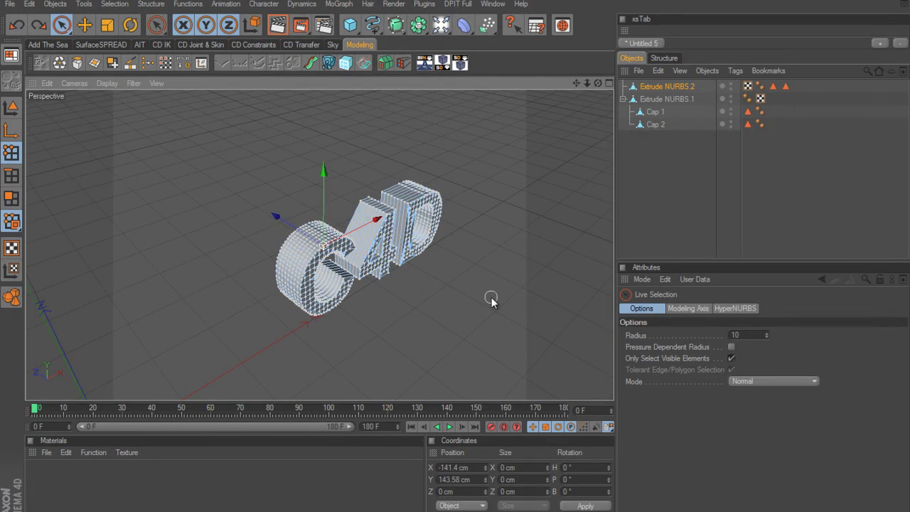
Step: Merge the MAXON polygon object and its two caps with Connect+Delete, and optimize the resulting mesh
{"action": "left_click_drag", "start_coordinate": [490, 299], "coordinate": [461, 302], "text": "alt"}
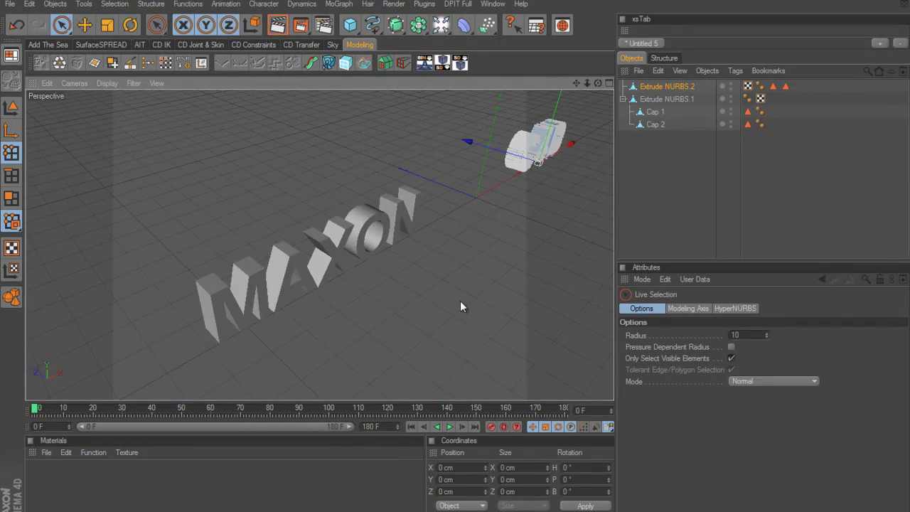
{"action": "left_click_drag", "start_coordinate": [699, 97], "coordinate": [653, 128]}
{"action": "left_click", "coordinate": [41, 62]}
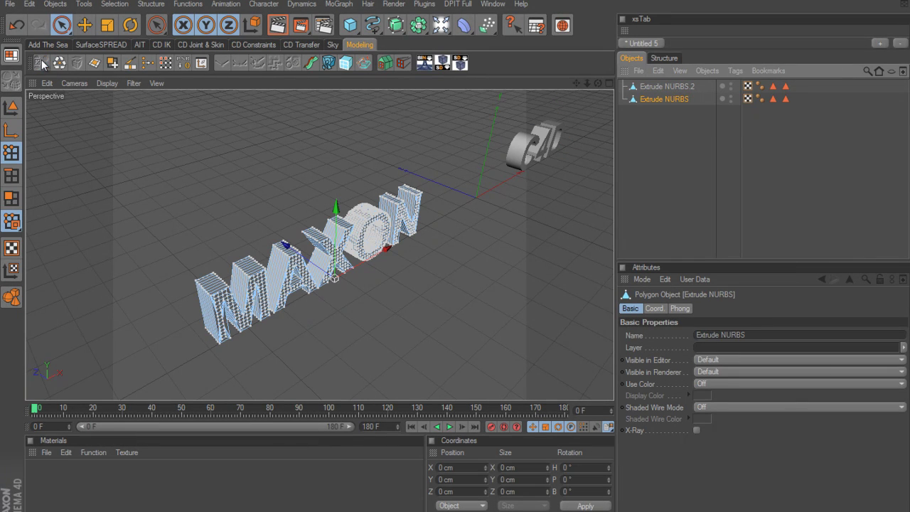
{"action": "left_click", "coordinate": [60, 65]}
{"action": "left_click", "coordinate": [69, 96]}
{"action": "left_click_drag", "start_coordinate": [99, 122], "coordinate": [158, 145], "text": "alt"}
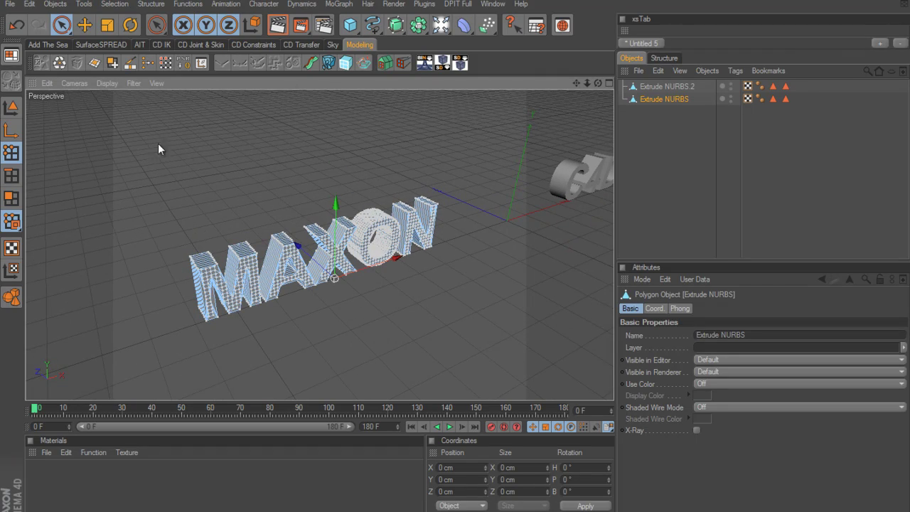
Step: Switch to object mode, and add a Thinking Particles Particle Geometry object with both text meshes as its children
{"action": "left_click", "coordinate": [11, 107]}
{"action": "scroll", "coordinate": [472, 160], "scroll_direction": "down", "scroll_amount": 5}
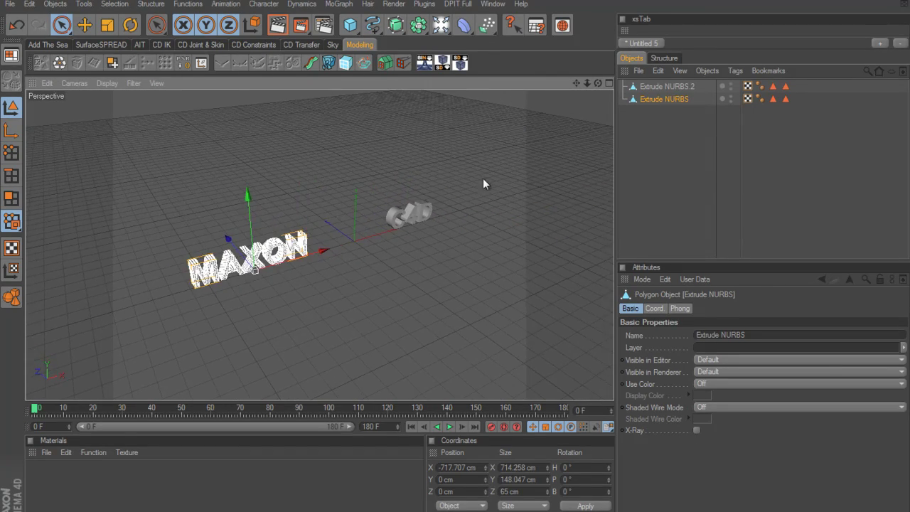
{"action": "scroll", "coordinate": [466, 227], "scroll_direction": "down", "scroll_amount": 1}
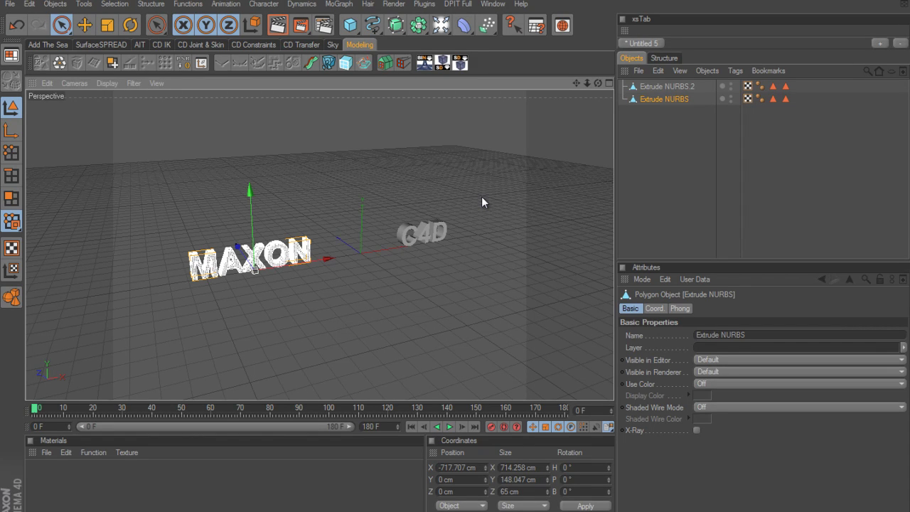
{"action": "left_click_drag", "start_coordinate": [457, 260], "coordinate": [429, 189], "text": "alt"}
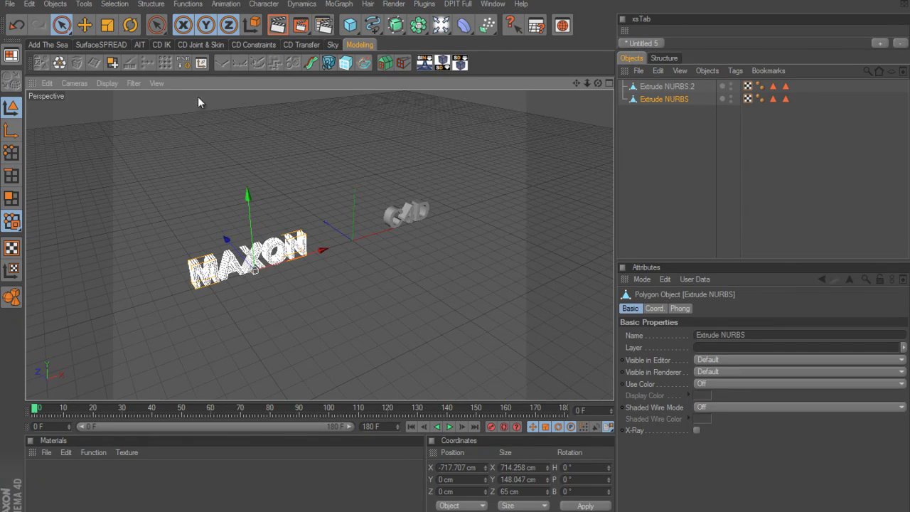
{"action": "left_click", "coordinate": [55, 4]}
{"action": "mouse_move", "coordinate": [93, 165]}
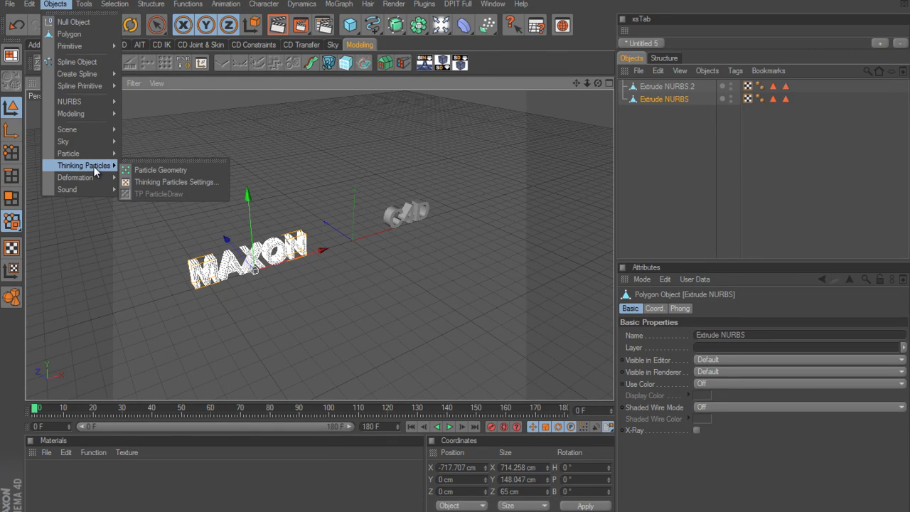
{"action": "left_click", "coordinate": [155, 170]}
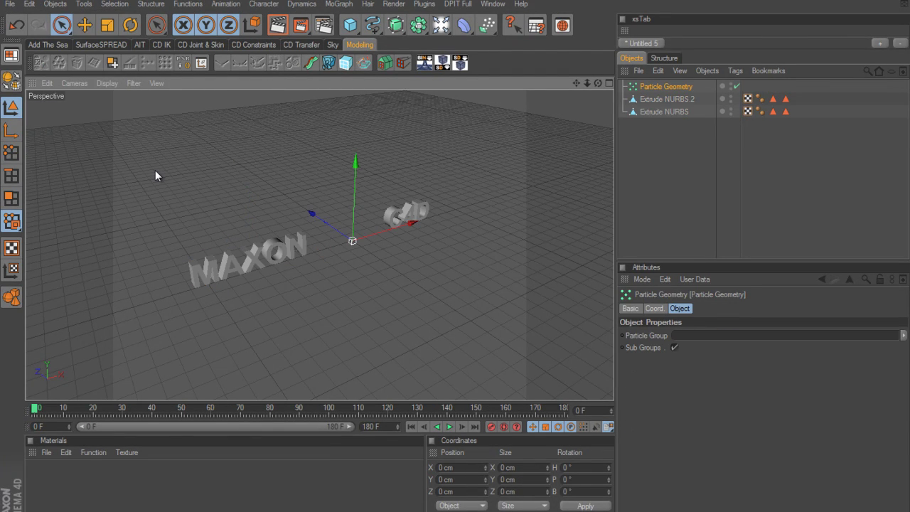
{"action": "left_click_drag", "start_coordinate": [676, 128], "coordinate": [656, 89]}
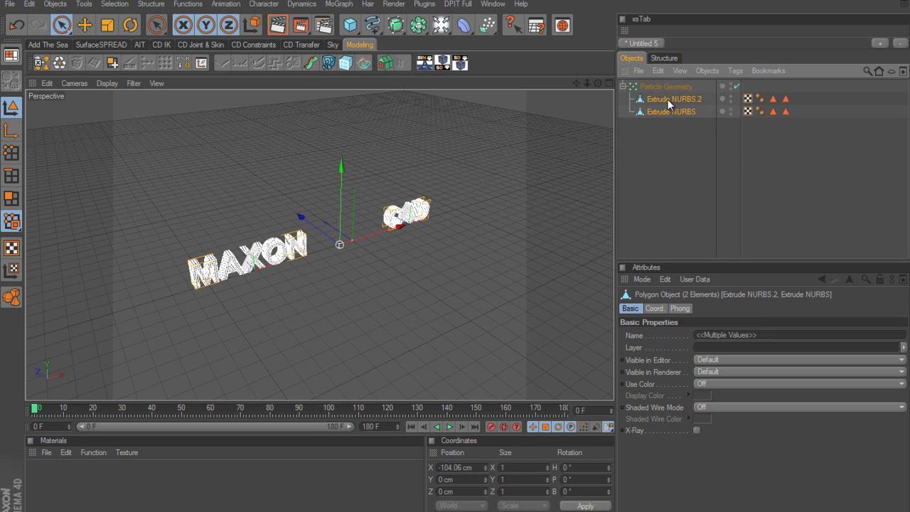
Step: Rename the two text meshes c4d and maxon, and place maxon above c4d inside the Particle Geometry object
{"action": "double_click", "coordinate": [668, 99]}
{"action": "type", "text": "c4d"}
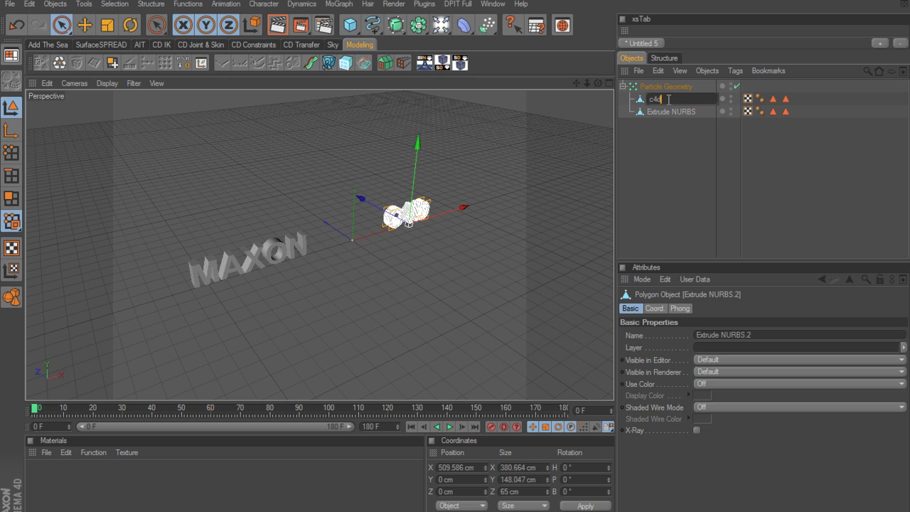
{"action": "key", "text": "Tab"}
{"action": "type", "text": "maxon"}
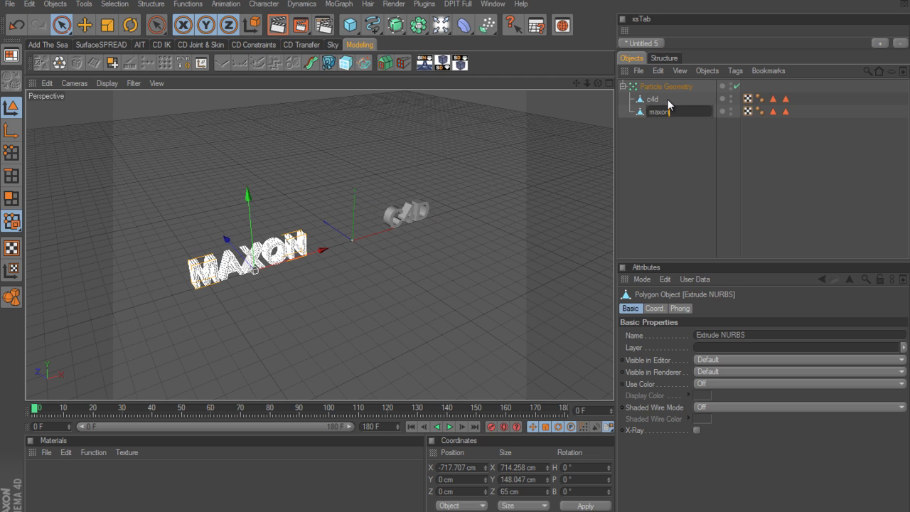
{"action": "key", "text": "Return"}
{"action": "left_click_drag", "start_coordinate": [658, 111], "coordinate": [653, 95]}
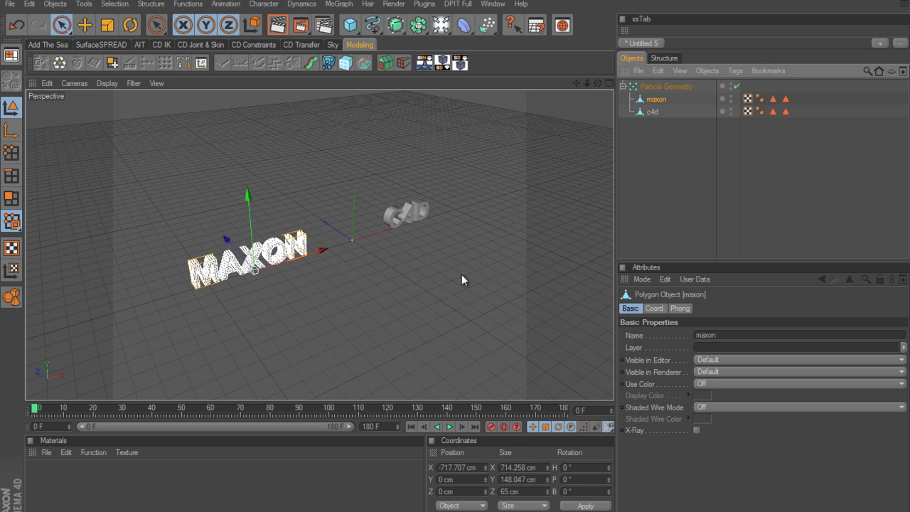
Step: Add a null object and raise it to about 708 cm in Y above the space between the two words
{"action": "left_click_drag", "start_coordinate": [464, 292], "coordinate": [455, 258], "text": "alt"}
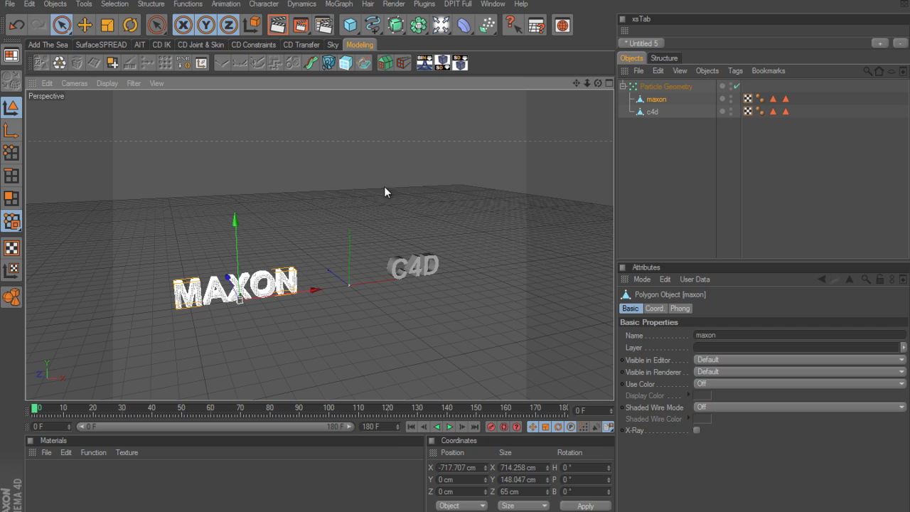
{"action": "left_click_drag", "start_coordinate": [456, 290], "coordinate": [456, 258], "text": "alt"}
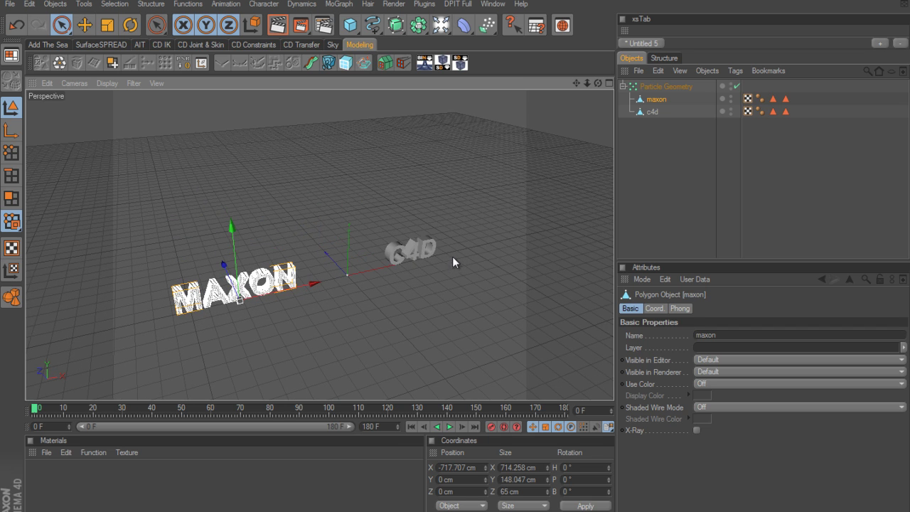
{"action": "left_click", "coordinate": [52, 4]}
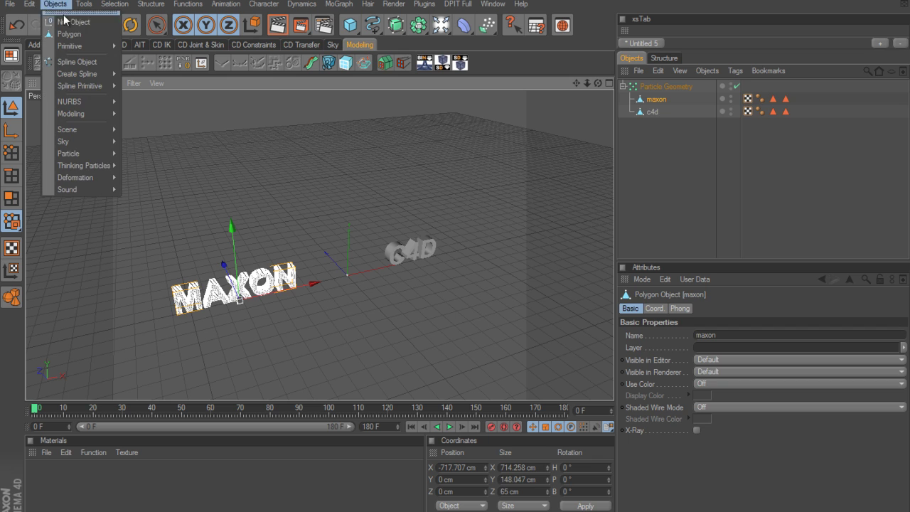
{"action": "left_click", "coordinate": [64, 21]}
{"action": "left_click_drag", "start_coordinate": [454, 255], "coordinate": [380, 281], "text": "alt"}
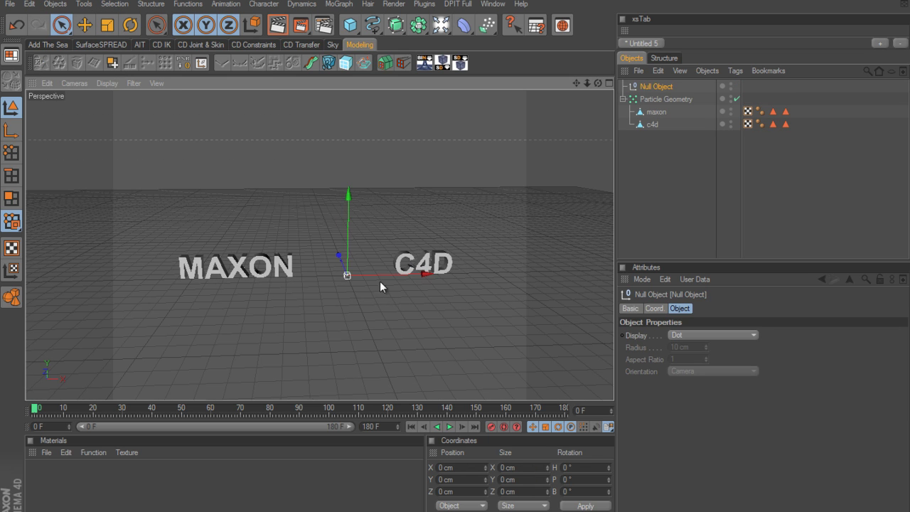
{"action": "left_click_drag", "start_coordinate": [352, 239], "coordinate": [352, 128]}
{"action": "left_click_drag", "start_coordinate": [384, 236], "coordinate": [455, 258], "text": "alt"}
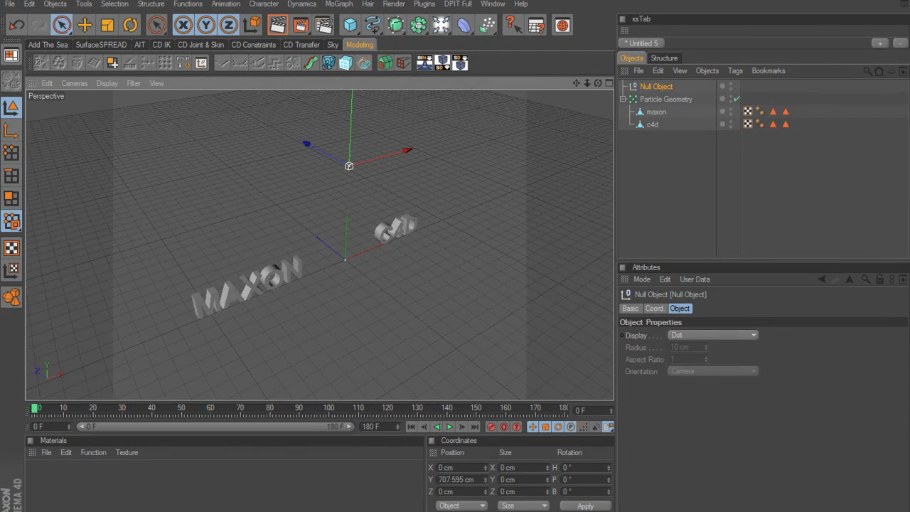
Step: Add an XPresso tag to the Particle Geometry object and enlarge its editor window
{"action": "right_click", "coordinate": [665, 101]}
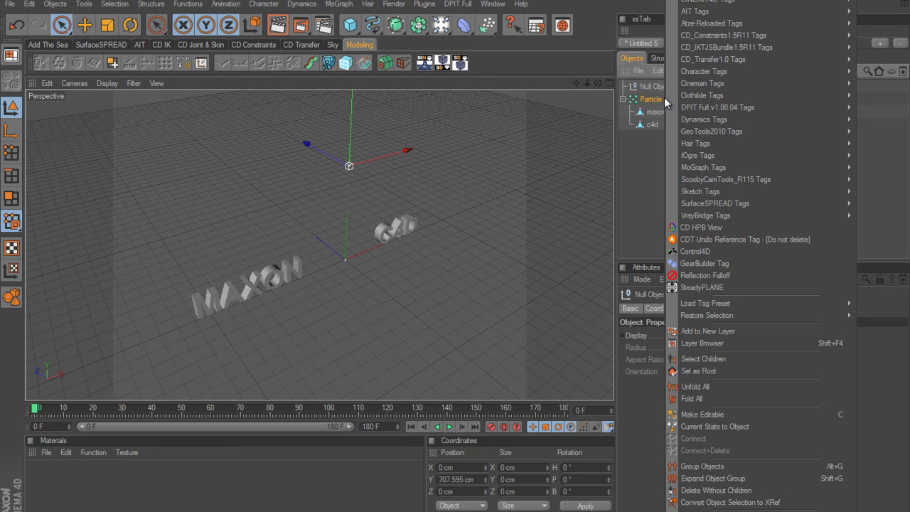
{"action": "mouse_move", "coordinate": [727, 2]}
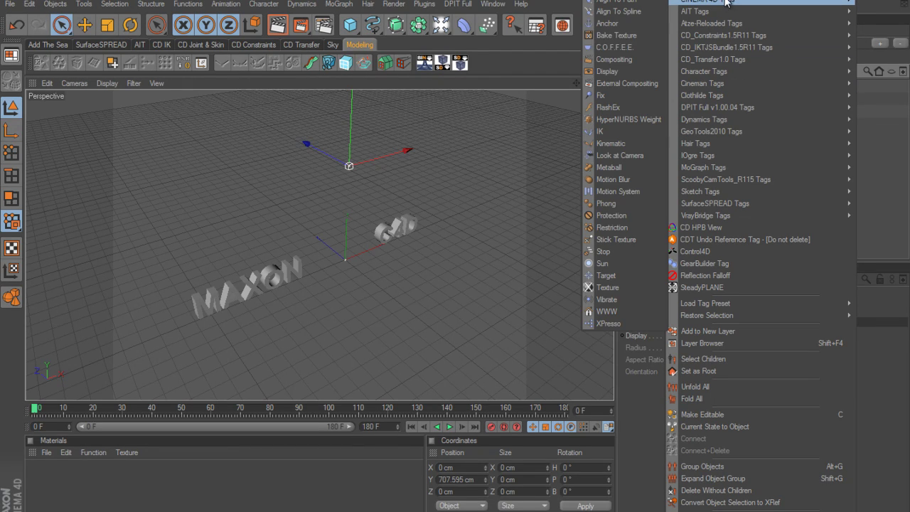
{"action": "left_click", "coordinate": [644, 322]}
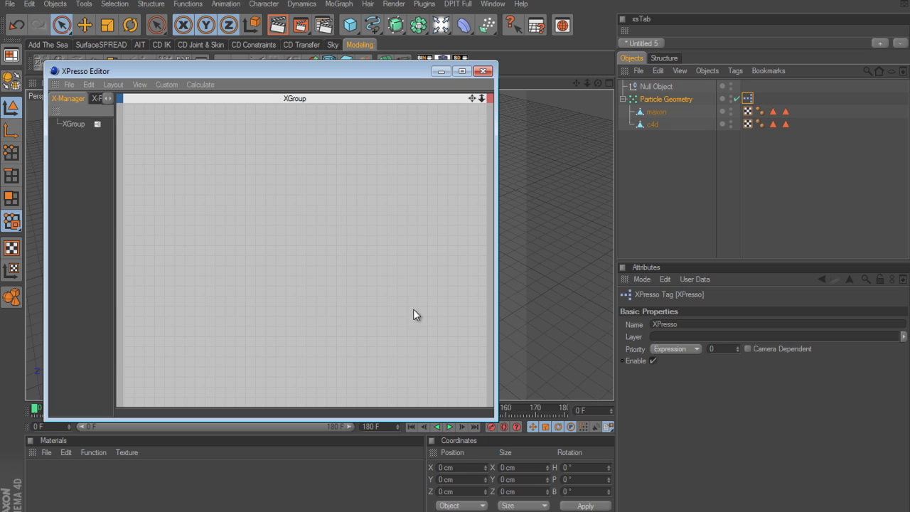
{"action": "left_click_drag", "start_coordinate": [495, 421], "coordinate": [593, 431]}
Step: Add a Thinking Particles PBlurp generator node to the XPresso graph and close the editor
{"action": "right_click", "coordinate": [212, 193]}
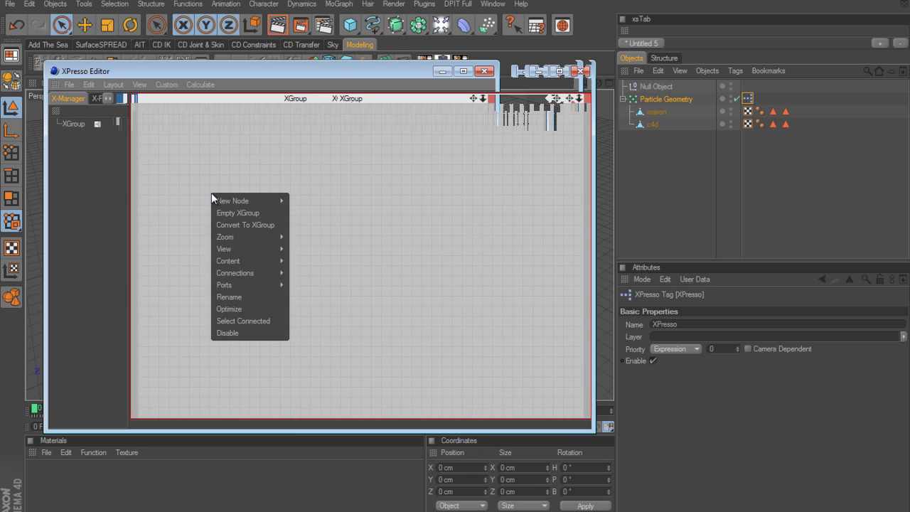
{"action": "mouse_move", "coordinate": [219, 201]}
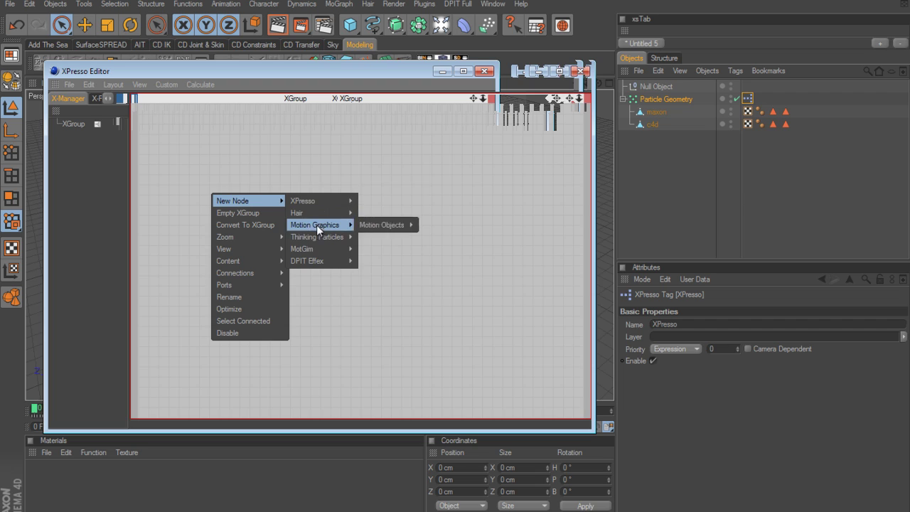
{"action": "mouse_move", "coordinate": [314, 239]}
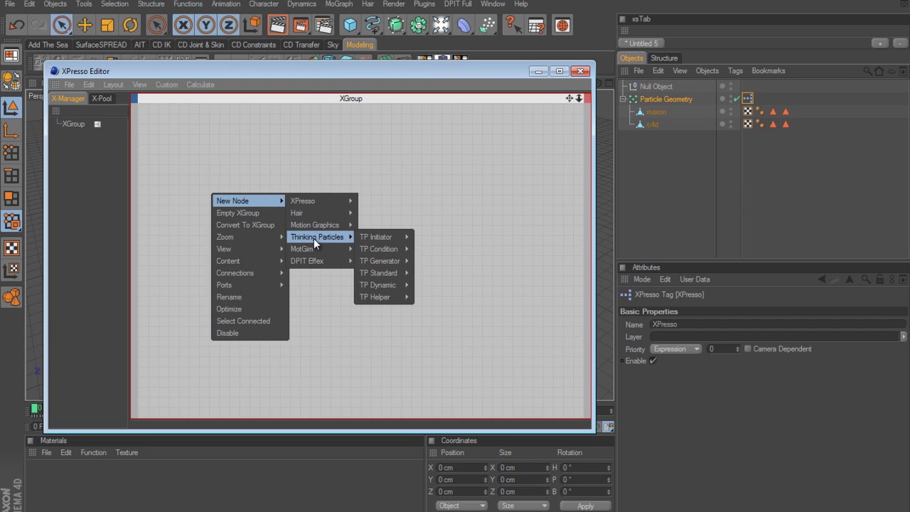
{"action": "mouse_move", "coordinate": [378, 261]}
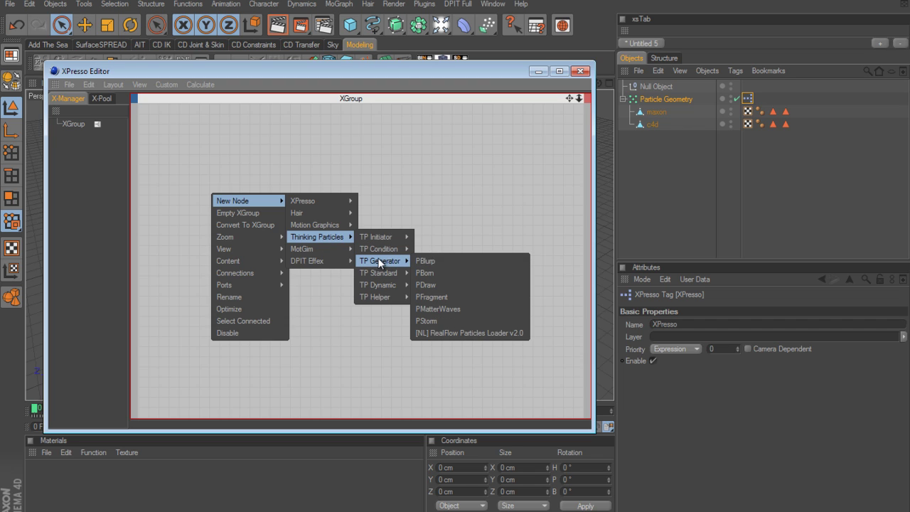
{"action": "left_click", "coordinate": [421, 261]}
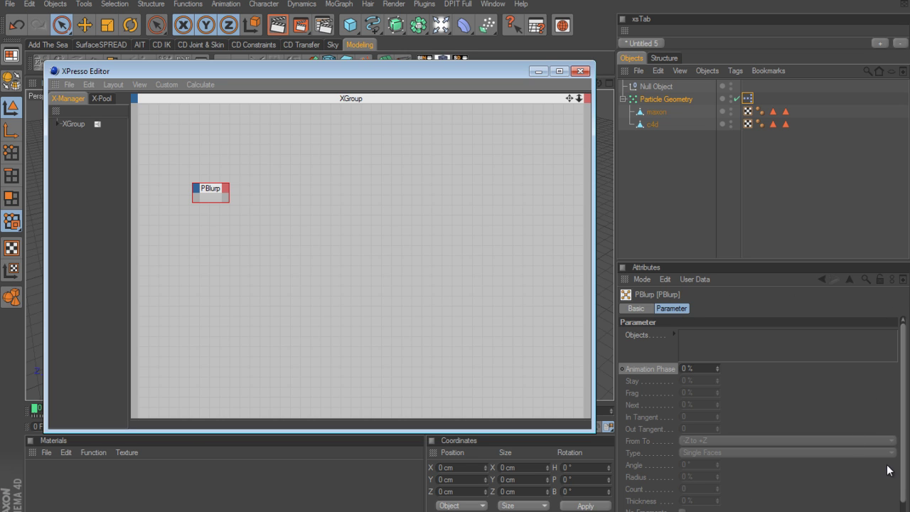
{"action": "left_click", "coordinate": [582, 70]}
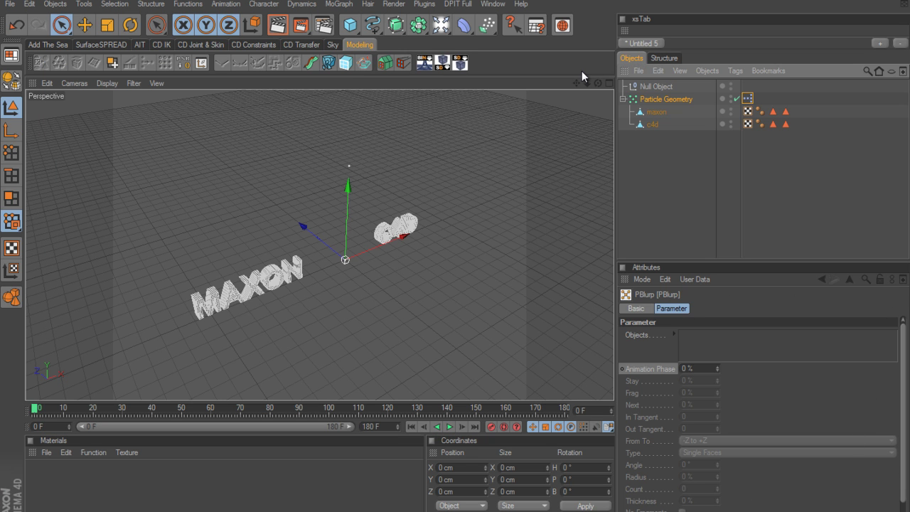
Step: Create two new materials and set the color of the newer one to red (RGB 255, 0, 0)
{"action": "left_click_drag", "start_coordinate": [514, 303], "coordinate": [541, 319], "text": "alt"}
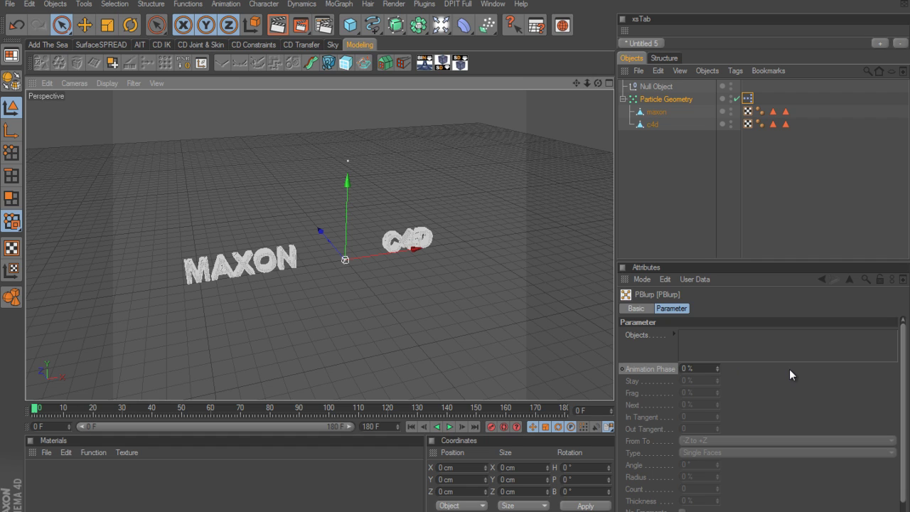
{"action": "double_click", "coordinate": [145, 492]}
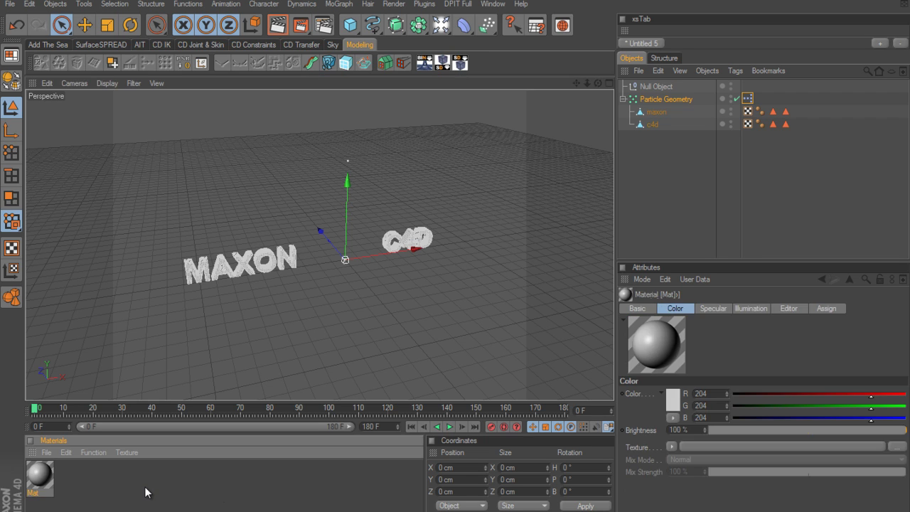
{"action": "double_click", "coordinate": [82, 479]}
{"action": "double_click", "coordinate": [49, 475]}
{"action": "left_click_drag", "start_coordinate": [527, 114], "coordinate": [545, 114]}
{"action": "mouse_move", "coordinate": [396, 125]}
{"action": "left_mouse_down"}
{"action": "mouse_move", "coordinate": [386, 125]}
{"action": "mouse_move", "coordinate": [387, 137]}
{"action": "left_mouse_up"}
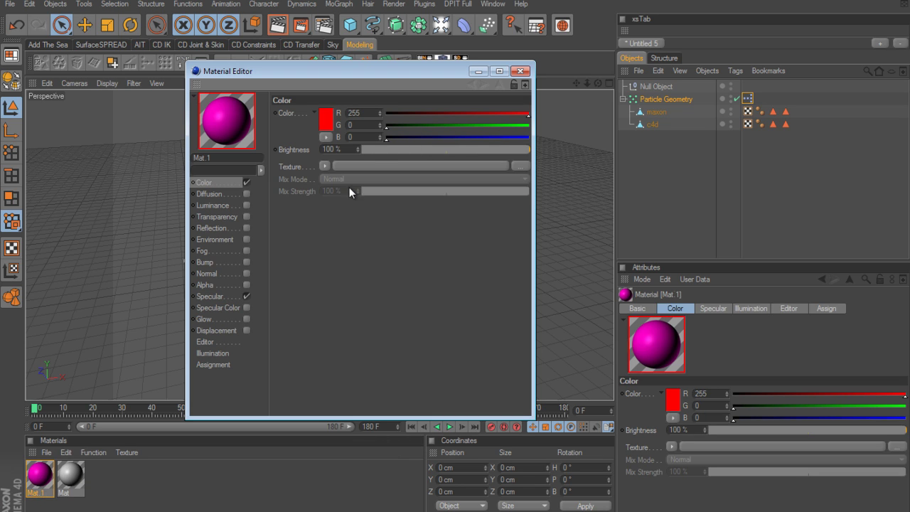
Step: Set the color of the remaining grey material to orange (RGB 255, 135, 0)
{"action": "left_click", "coordinate": [71, 475]}
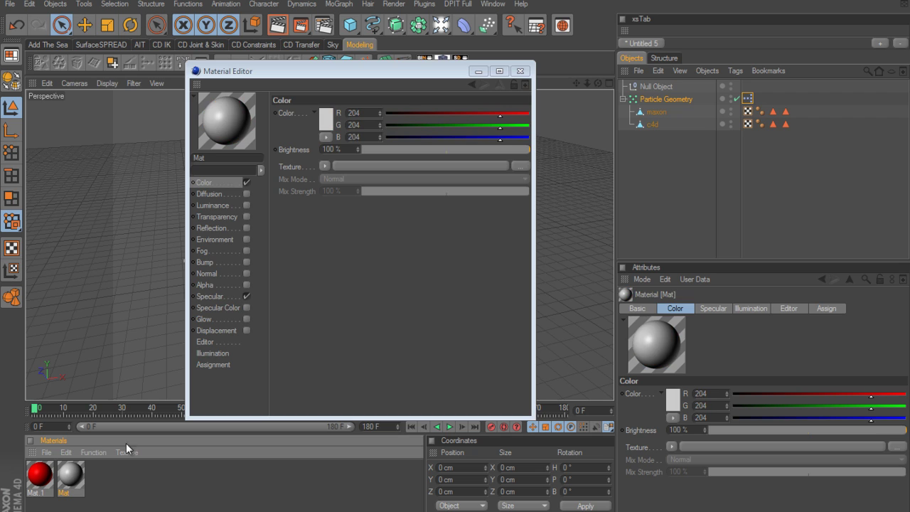
{"action": "left_click", "coordinate": [326, 119]}
{"action": "left_click_drag", "start_coordinate": [294, 82], "coordinate": [355, 74]}
{"action": "left_click", "coordinate": [302, 172]}
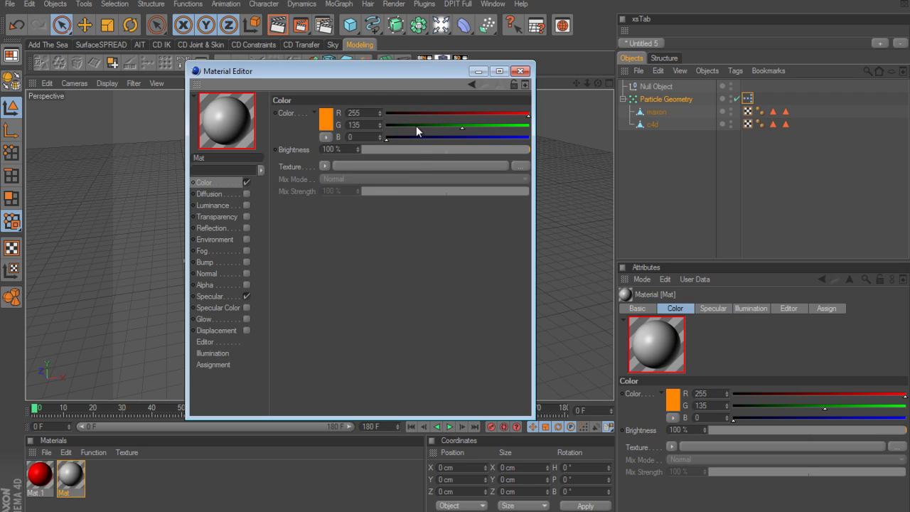
Step: Close the material settings, then assign the red material to the maxon object and the orange material to the c4d object
{"action": "left_click", "coordinate": [521, 71]}
{"action": "left_click_drag", "start_coordinate": [45, 481], "coordinate": [658, 114]}
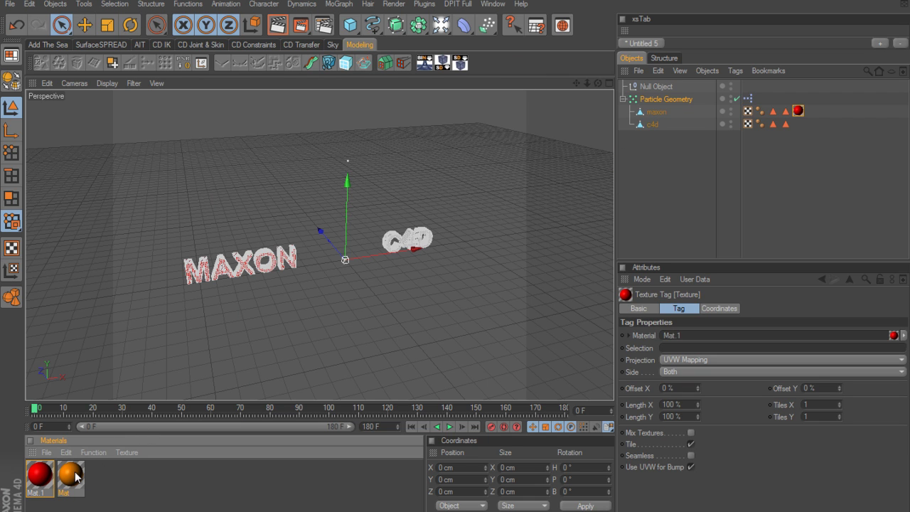
{"action": "left_click_drag", "start_coordinate": [75, 472], "coordinate": [654, 124]}
Step: Delete the polygon selection tags from maxon and c4d, and hide both original objects in the viewport and render
{"action": "left_click_drag", "start_coordinate": [786, 134], "coordinate": [766, 103]}
{"action": "key", "text": "Delete"}
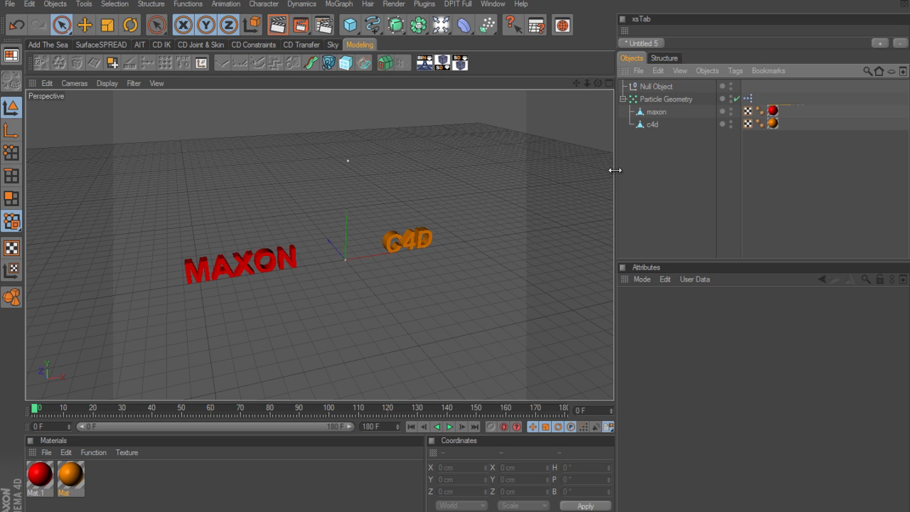
{"action": "left_click", "coordinate": [732, 110]}
{"action": "left_click", "coordinate": [731, 123]}
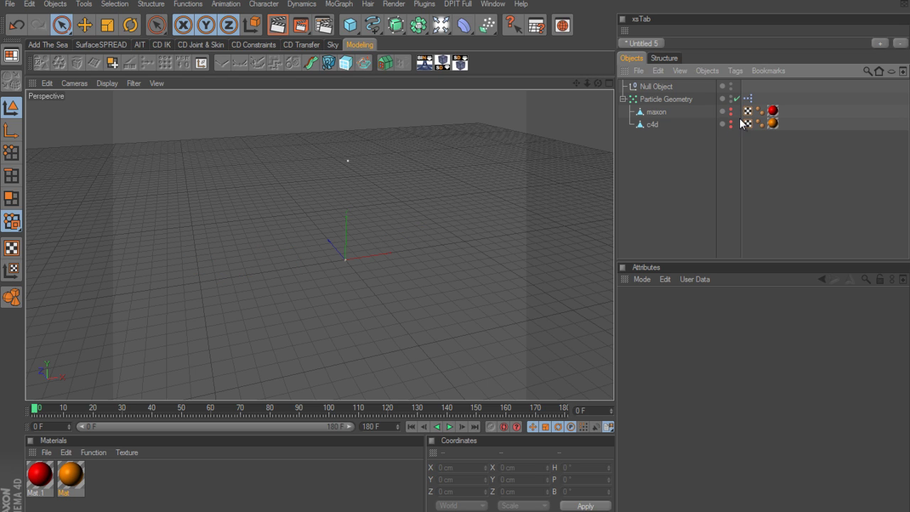
{"action": "left_click", "coordinate": [732, 111]}
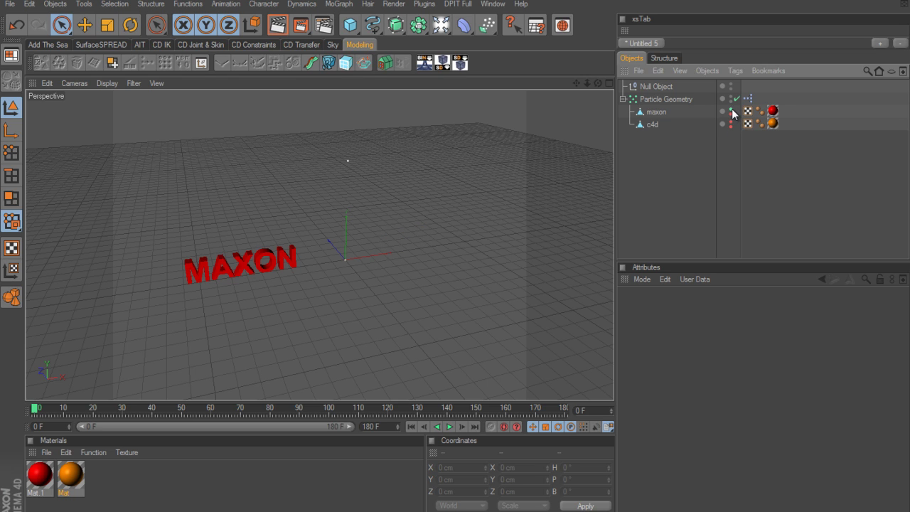
{"action": "left_click", "coordinate": [732, 111]}
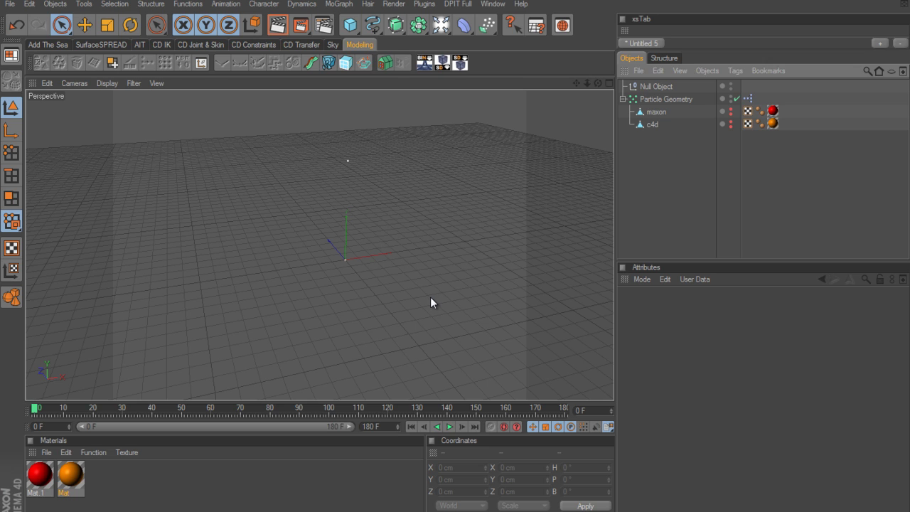
Step: Add maxon, Null Object and c4d, in that order, to the Objects list of the PBlurp node
{"action": "double_click", "coordinate": [749, 98]}
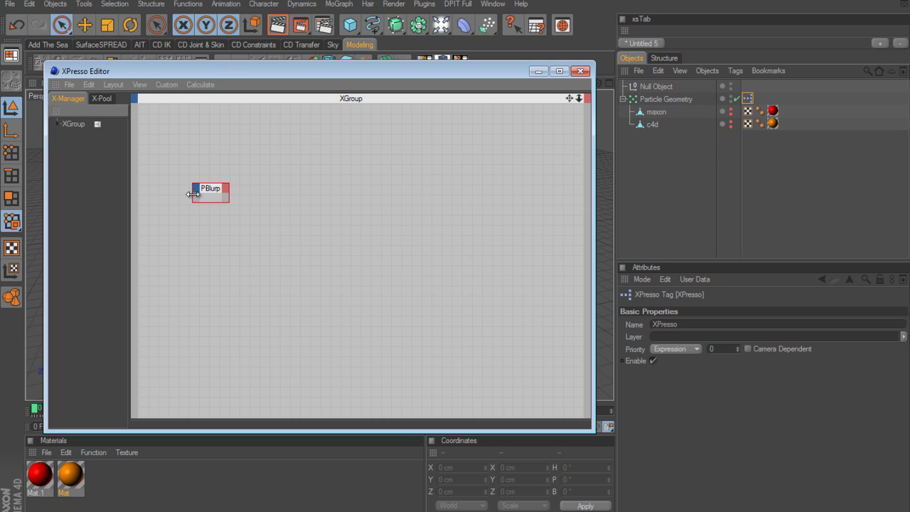
{"action": "left_click", "coordinate": [217, 191]}
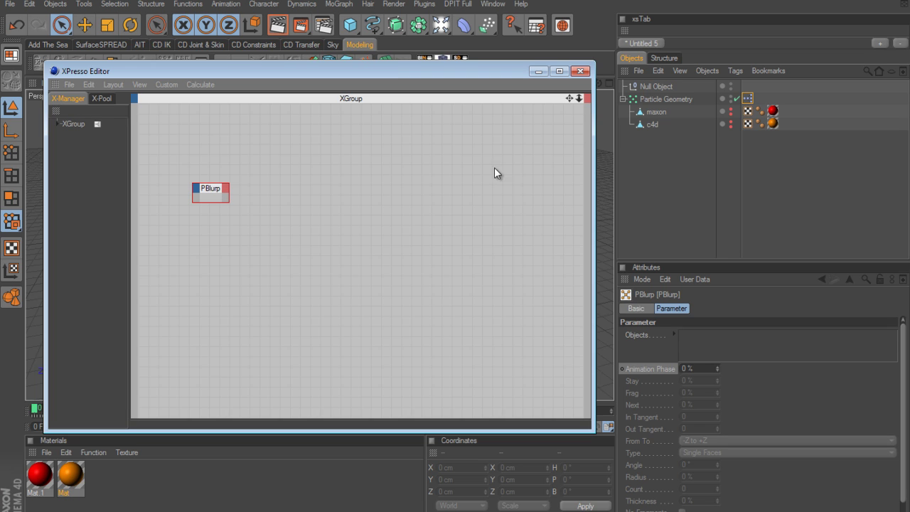
{"action": "left_click", "coordinate": [581, 71]}
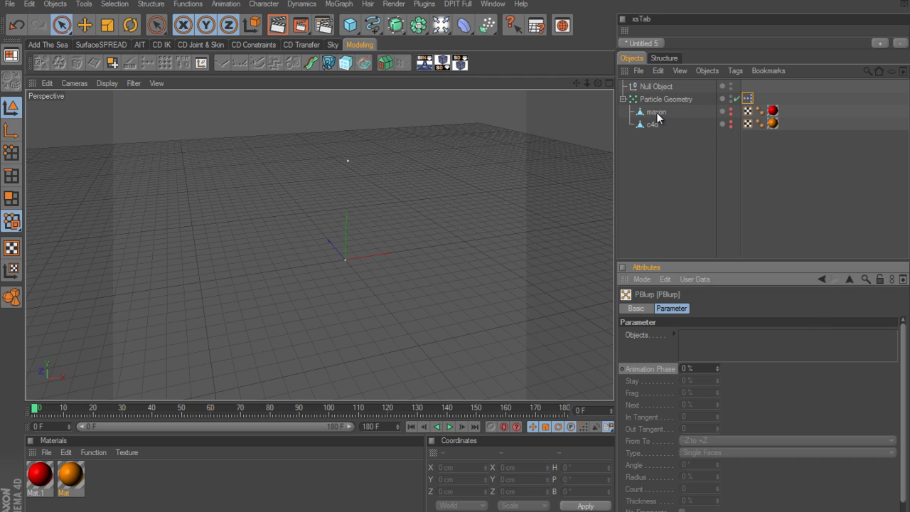
{"action": "left_click_drag", "start_coordinate": [657, 113], "coordinate": [718, 306]}
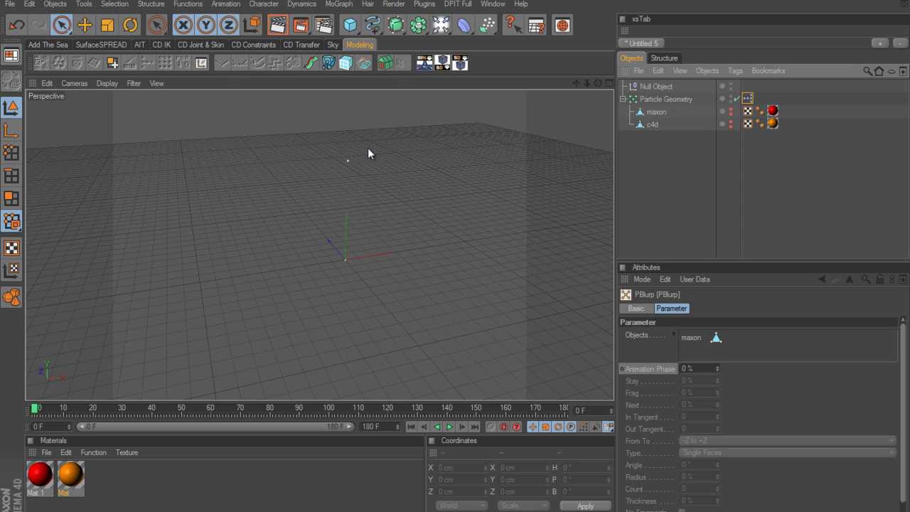
{"action": "left_click_drag", "start_coordinate": [658, 87], "coordinate": [692, 347]}
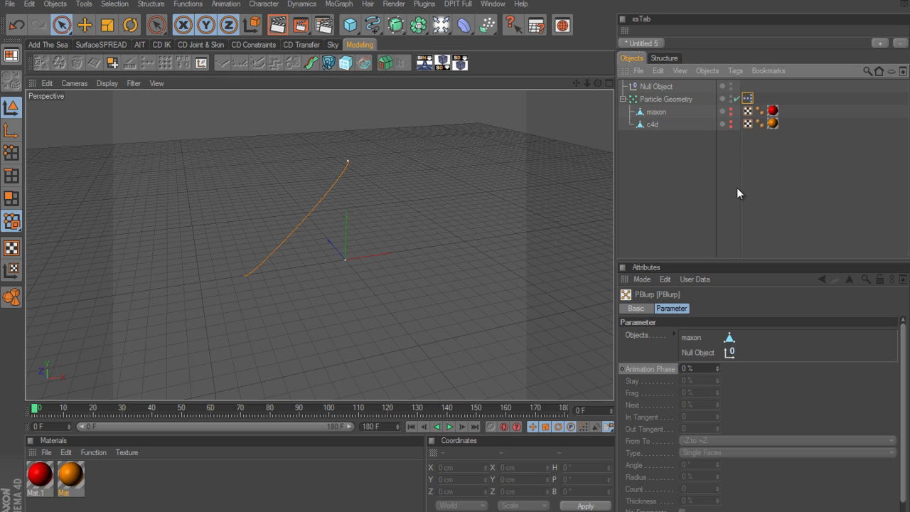
{"action": "left_click_drag", "start_coordinate": [652, 126], "coordinate": [707, 354]}
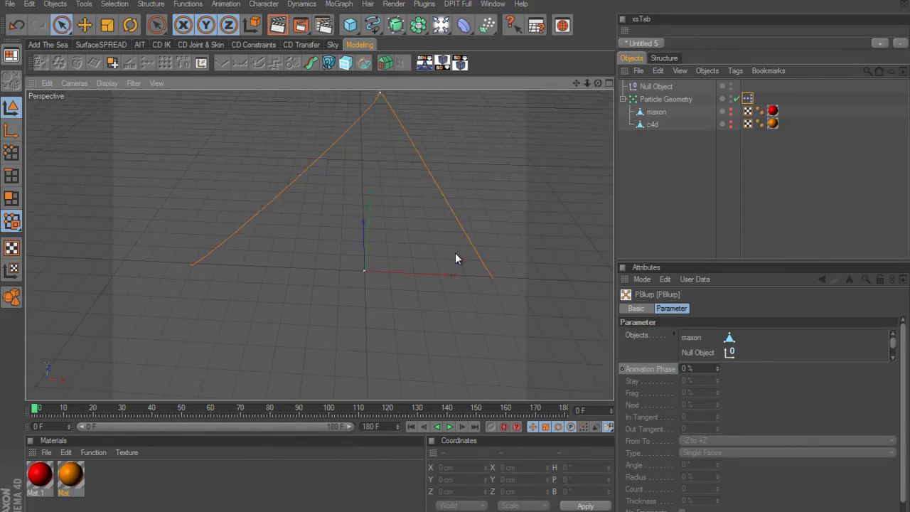
Step: Rotate the Null Object to a heading of -90° so that the PBlurp path curves smoothly through it
{"action": "scroll", "coordinate": [431, 268], "scroll_direction": "down", "scroll_amount": 3}
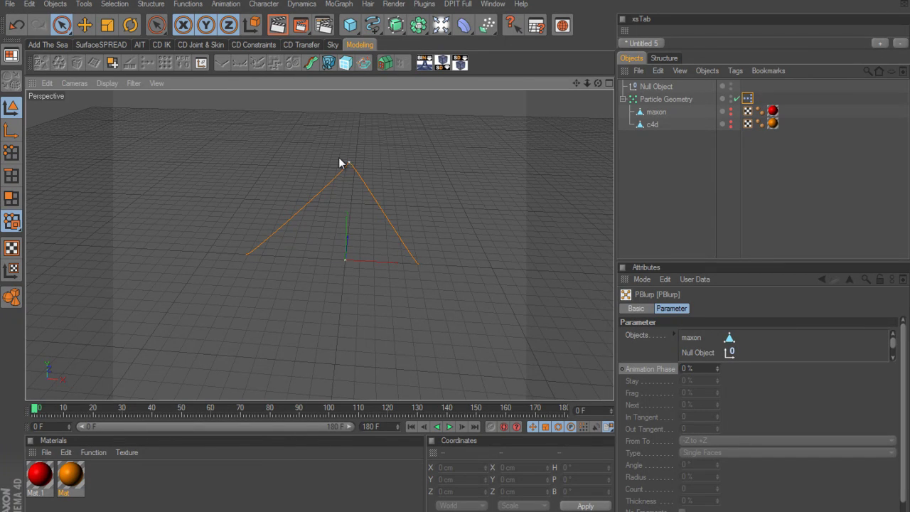
{"action": "left_click_drag", "start_coordinate": [453, 266], "coordinate": [494, 163], "text": "alt"}
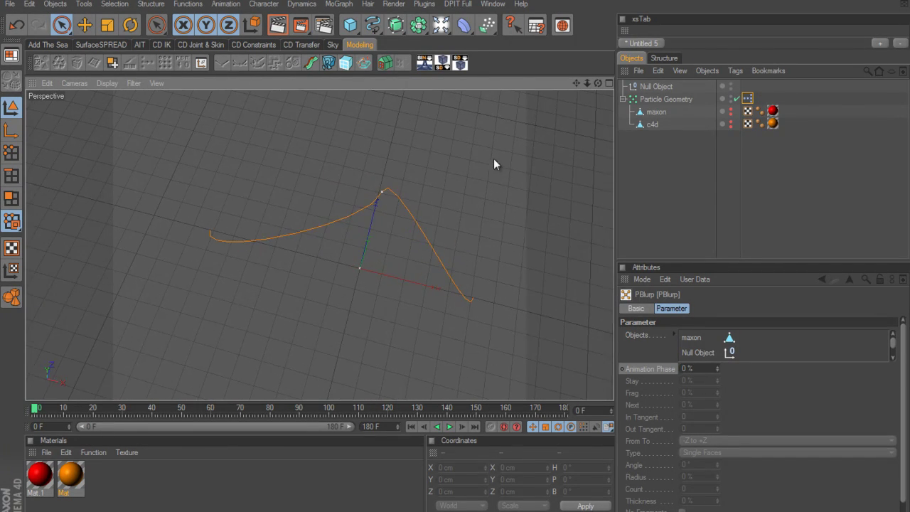
{"action": "left_click", "coordinate": [661, 87]}
{"action": "left_click", "coordinate": [131, 26]}
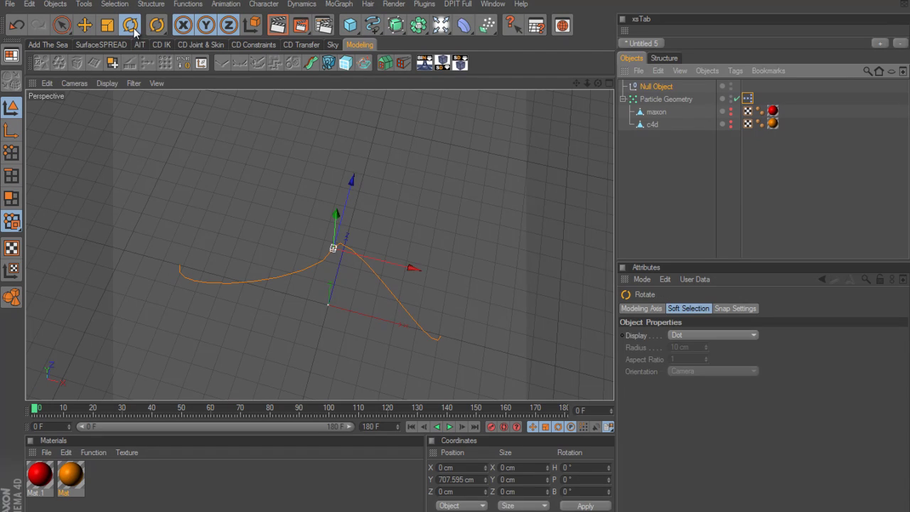
{"action": "left_click_drag", "start_coordinate": [491, 211], "coordinate": [458, 263], "text": "alt"}
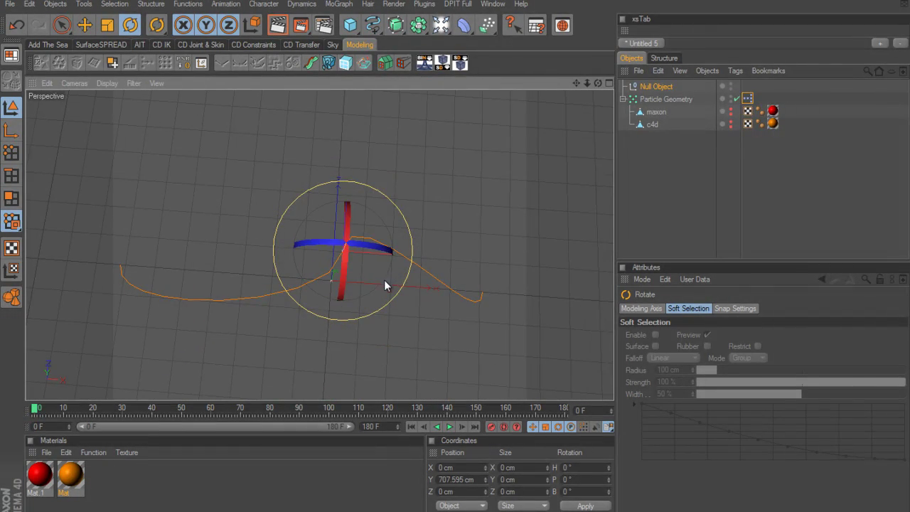
{"action": "left_click_drag", "start_coordinate": [401, 289], "coordinate": [454, 255]}
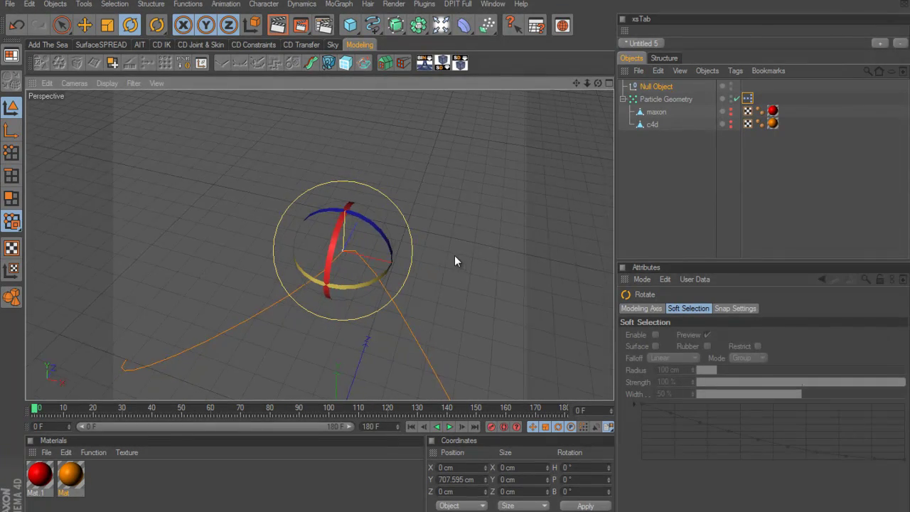
{"action": "left_click_drag", "start_coordinate": [362, 283], "coordinate": [268, 271]}
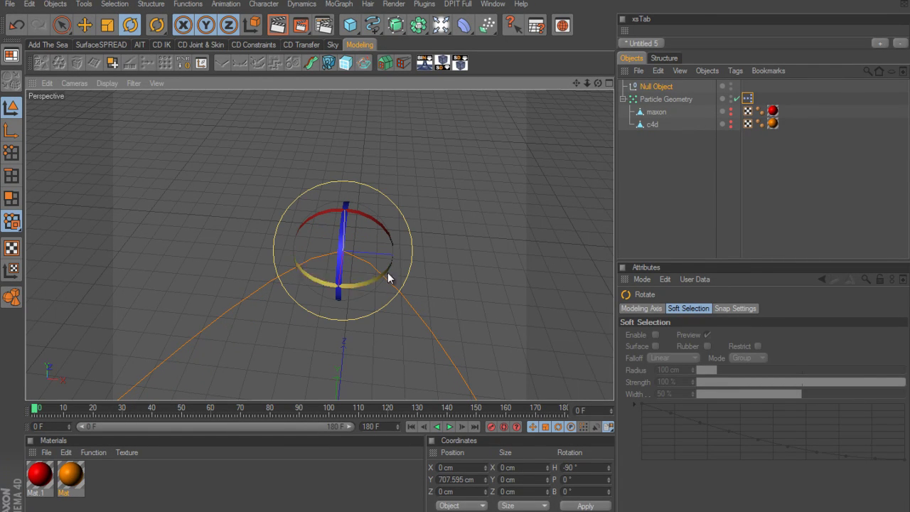
Step: Try rotating the Null Object further about its heading axis, and undo that extra rotation
{"action": "left_click_drag", "start_coordinate": [452, 254], "coordinate": [455, 255], "text": "alt"}
{"action": "left_click_drag", "start_coordinate": [352, 284], "coordinate": [456, 261]}
{"action": "key", "text": "ctrl+z"}
{"action": "key", "text": "ctrl+z"}
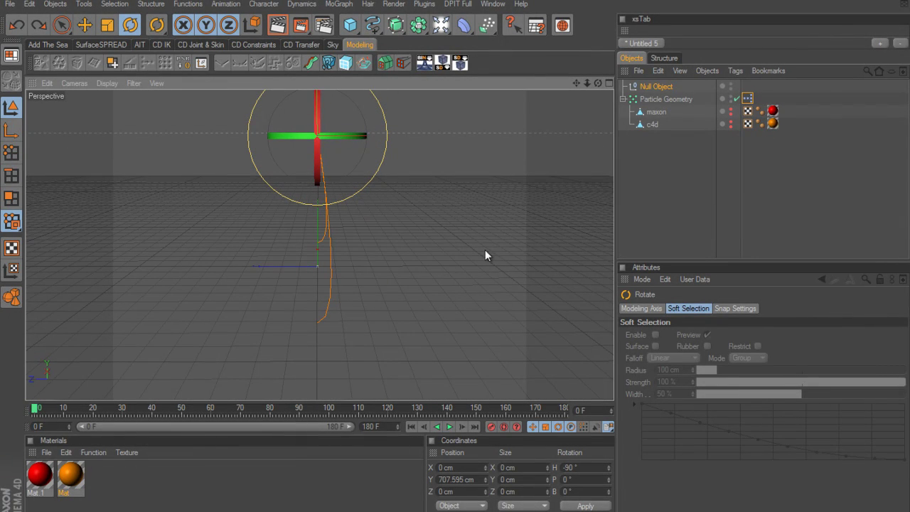
{"action": "left_click_drag", "start_coordinate": [318, 274], "coordinate": [357, 320], "text": "alt"}
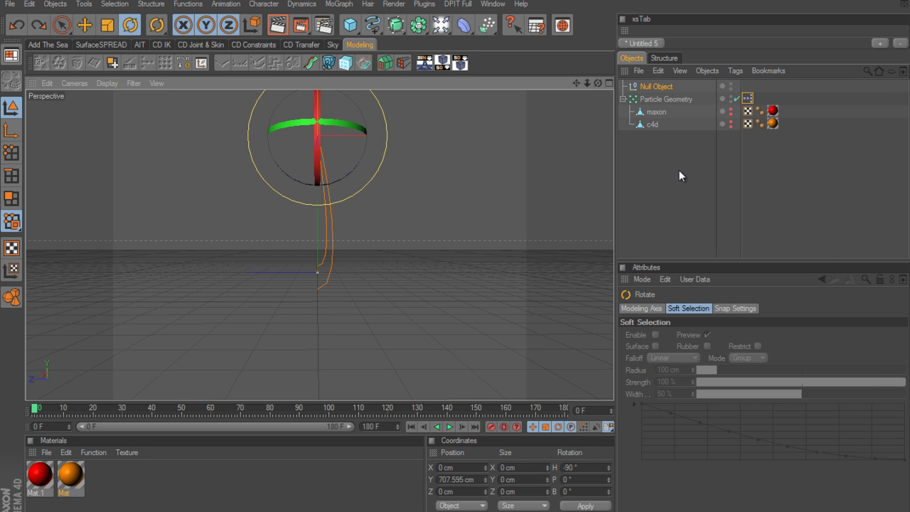
{"action": "left_click_drag", "start_coordinate": [502, 184], "coordinate": [527, 187], "text": "alt"}
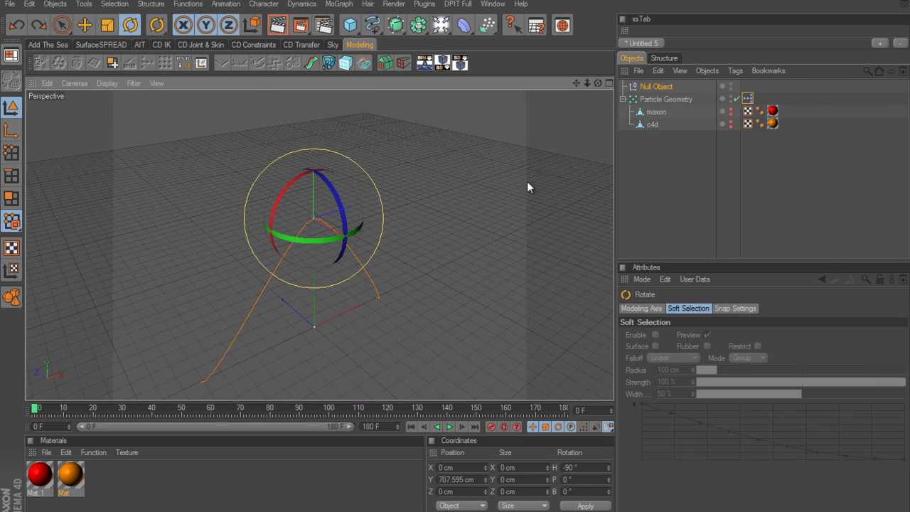
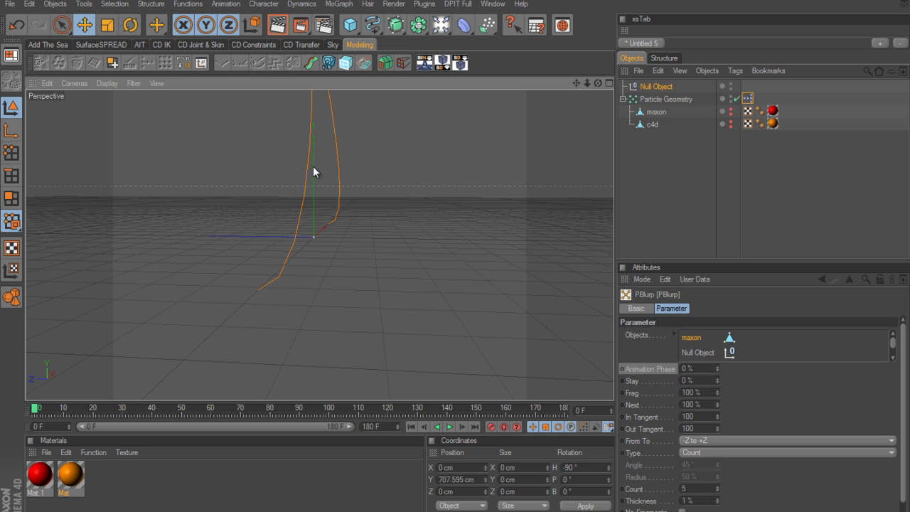
Step: Draw a three-point open linear spline shaped like a sideways V in the Top view, beside the PBlurp path
{"action": "middle_click", "coordinate": [466, 209]}
{"action": "middle_click", "coordinate": [466, 209]}
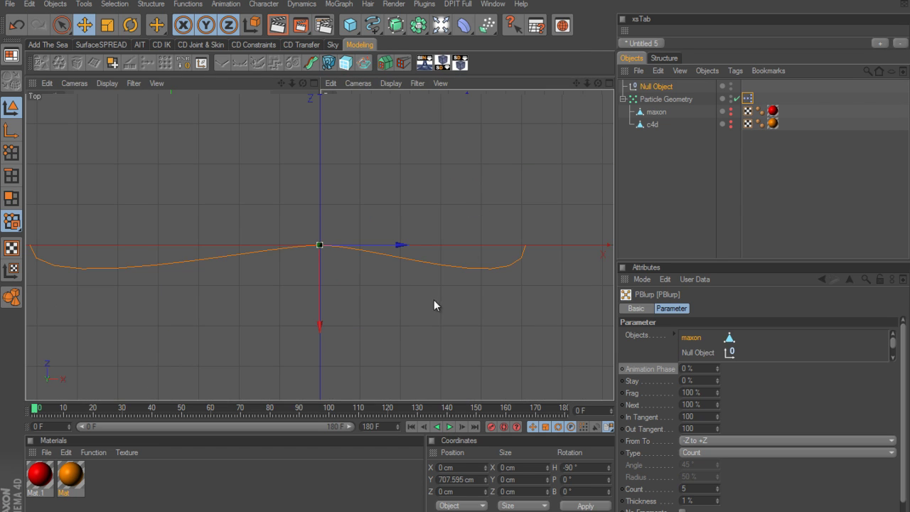
{"action": "scroll", "coordinate": [473, 171], "scroll_direction": "down", "scroll_amount": 6}
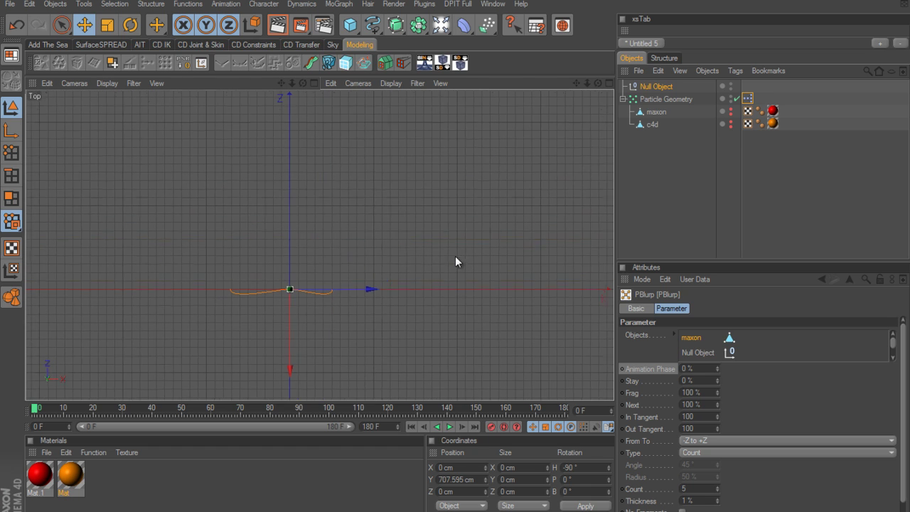
{"action": "left_click", "coordinate": [373, 27]}
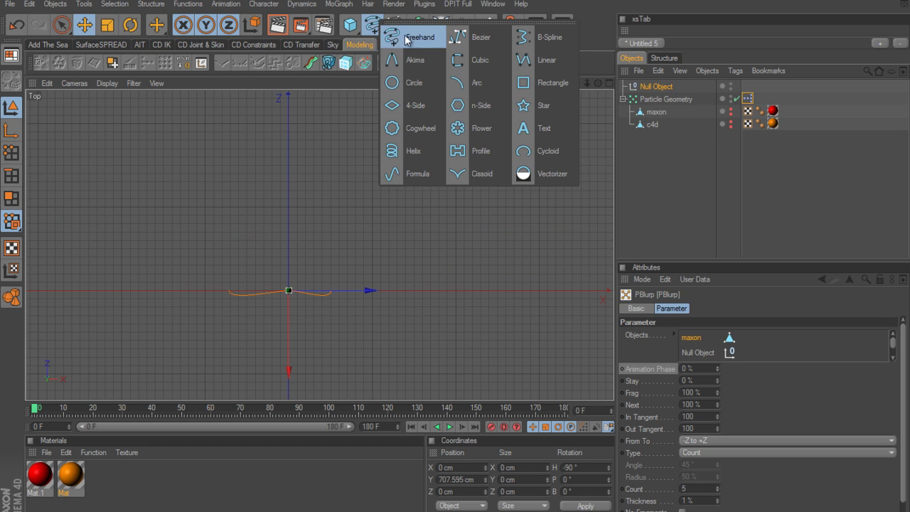
{"action": "left_click", "coordinate": [527, 62]}
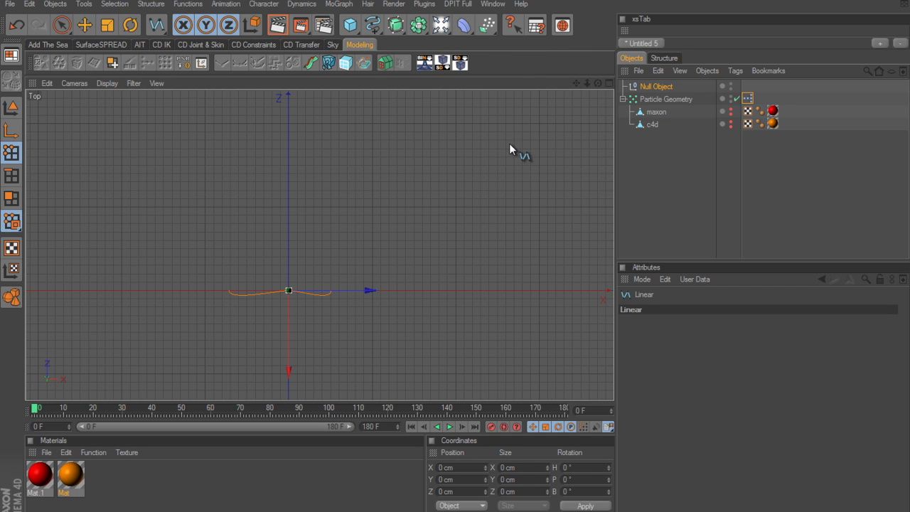
{"action": "left_click", "coordinate": [509, 118]}
{"action": "left_click", "coordinate": [384, 200]}
{"action": "left_click", "coordinate": [534, 279]}
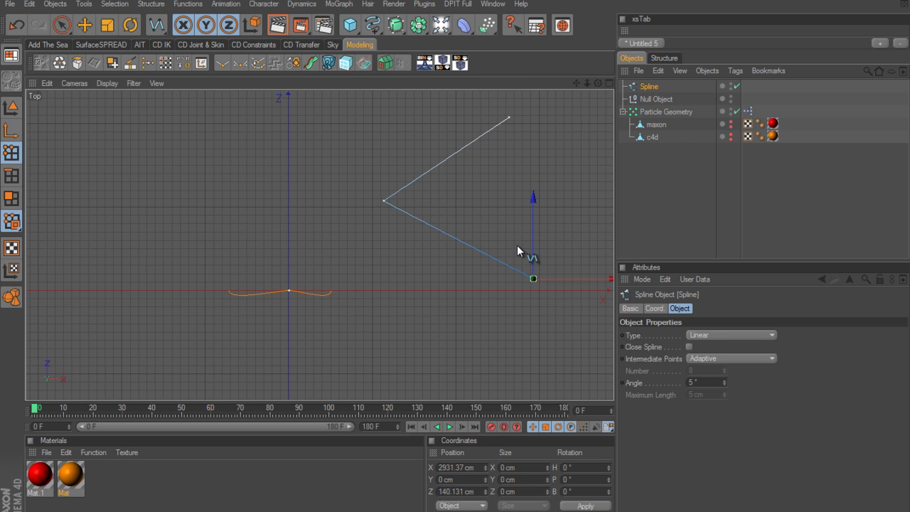
{"action": "middle_click_drag", "start_coordinate": [536, 230], "coordinate": [538, 193], "text": "alt"}
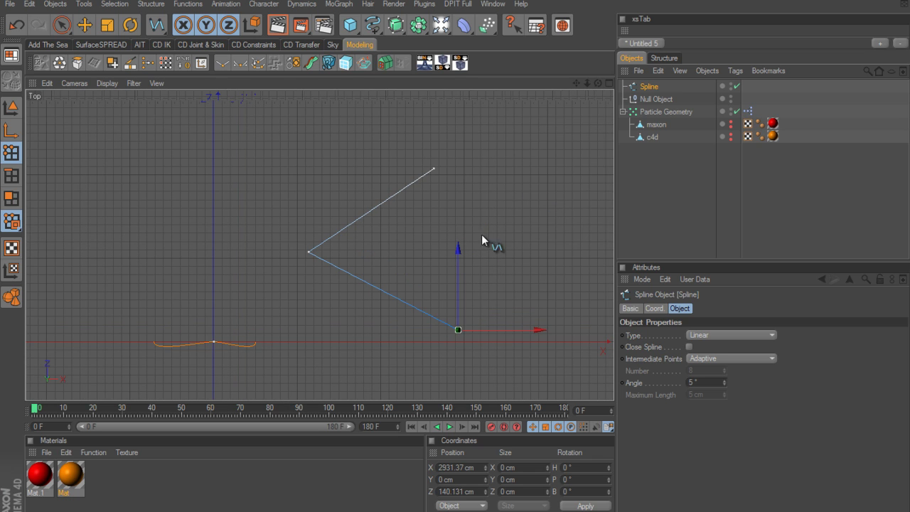
Step: Select the middle point of the new spline and apply Soft Interpolation to it
{"action": "key", "text": "e"}
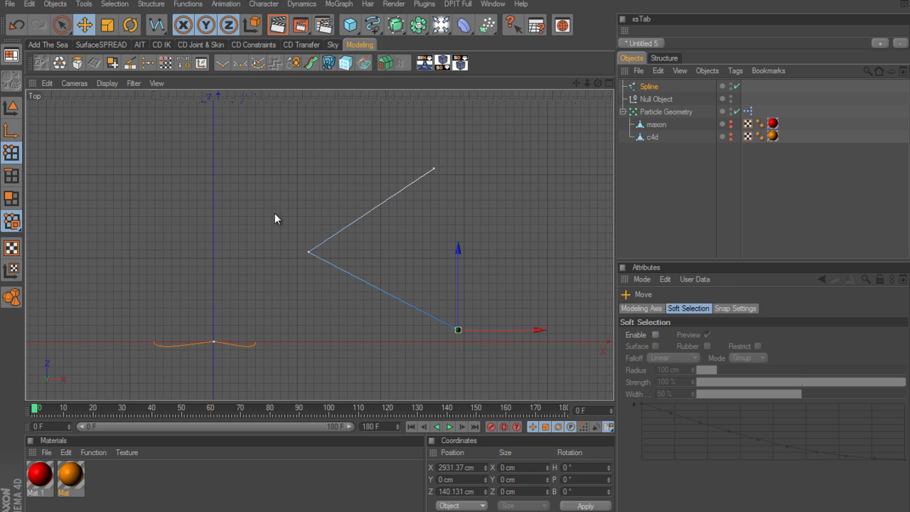
{"action": "left_click", "coordinate": [309, 252]}
{"action": "middle_click_drag", "start_coordinate": [429, 289], "coordinate": [459, 258], "text": "alt"}
{"action": "scroll", "coordinate": [470, 256], "scroll_direction": "up", "scroll_amount": 3}
{"action": "left_click_drag", "start_coordinate": [435, 240], "coordinate": [456, 261]}
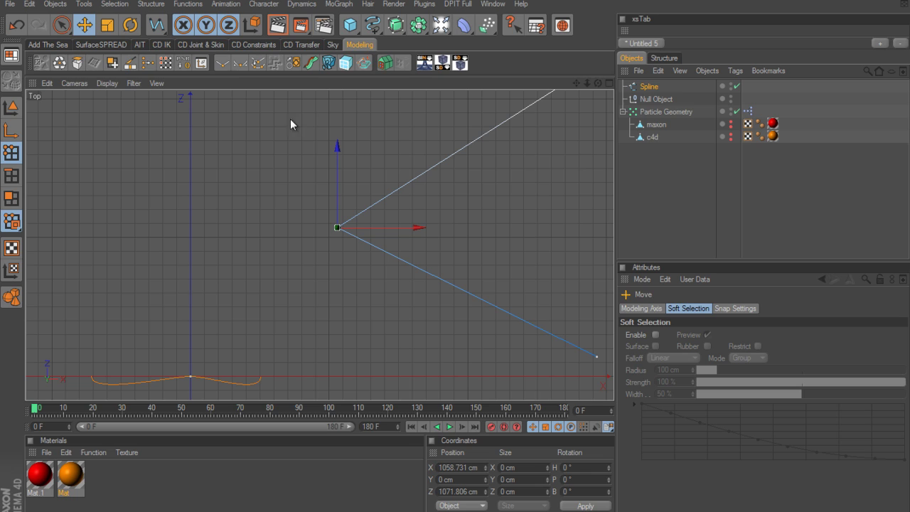
{"action": "left_click", "coordinate": [242, 64]}
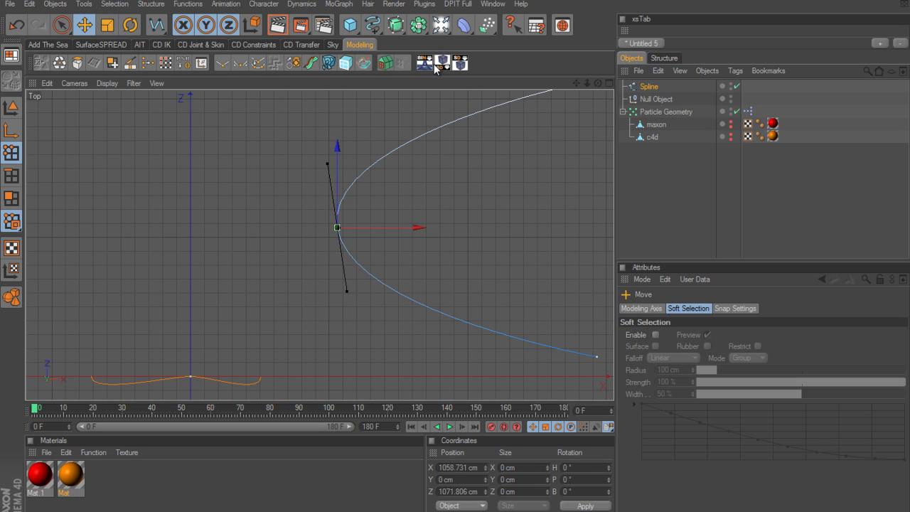
{"action": "left_click", "coordinate": [145, 5]}
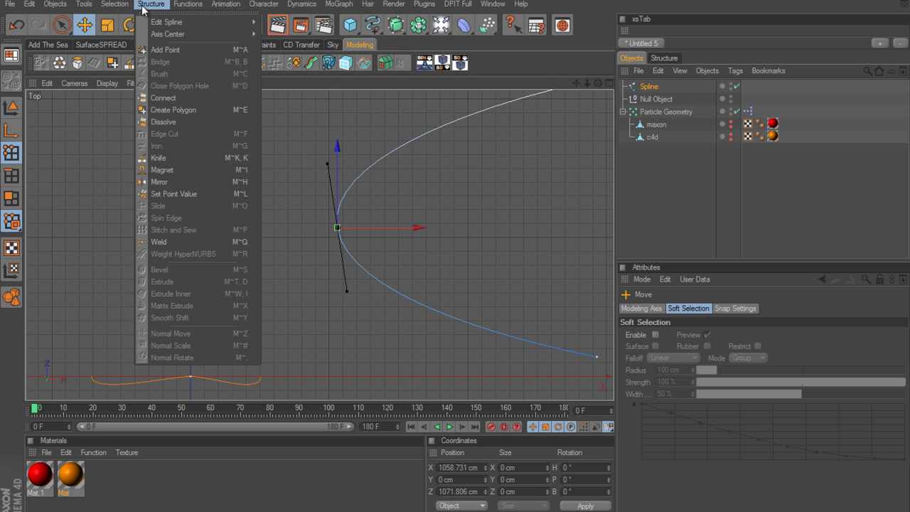
{"action": "mouse_move", "coordinate": [170, 22]}
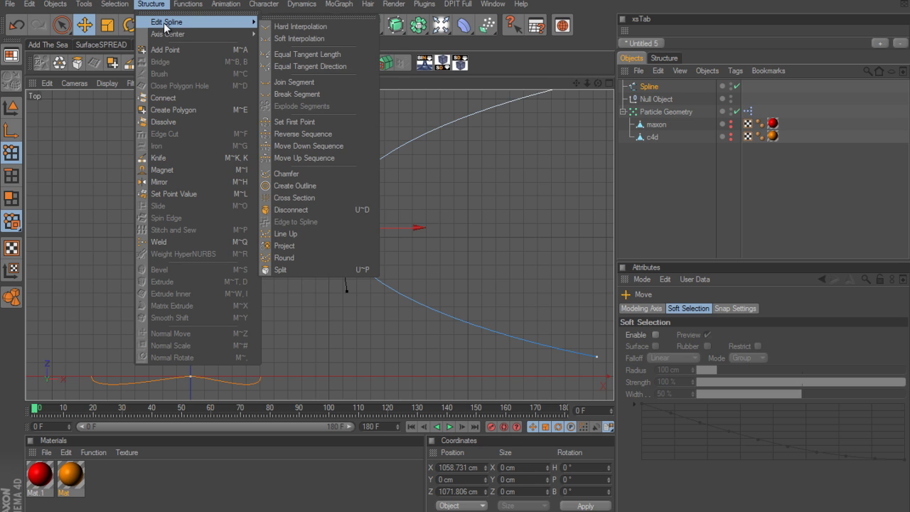
{"action": "left_click", "coordinate": [336, 41]}
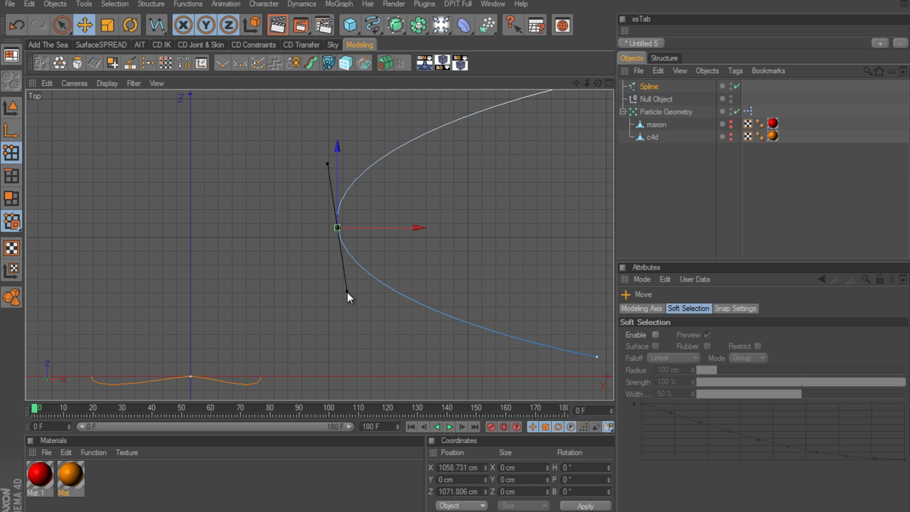
Step: Lengthen and straighten the middle point's tangents along the Z axis to bend the spline into a rounded C shape
{"action": "left_click_drag", "start_coordinate": [455, 256], "coordinate": [455, 256]}
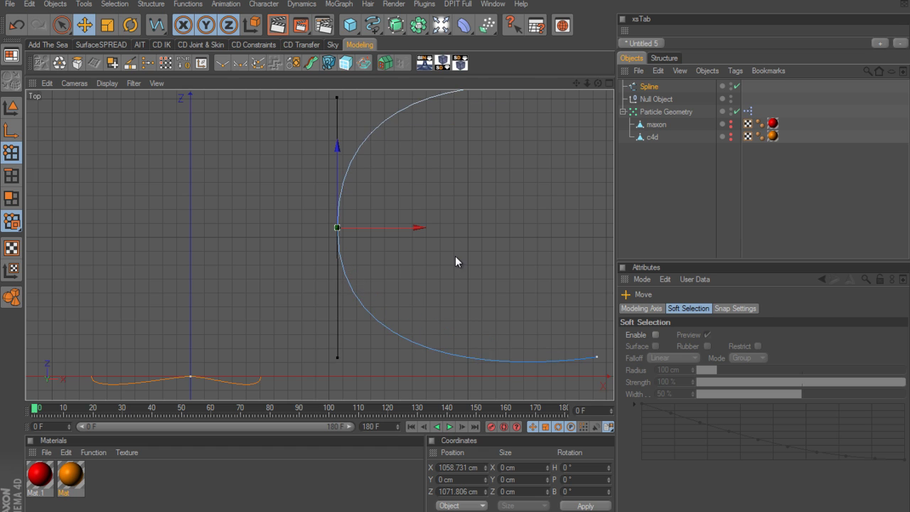
{"action": "scroll", "coordinate": [456, 262], "scroll_direction": "down", "scroll_amount": 5}
{"action": "scroll", "coordinate": [475, 256], "scroll_direction": "up", "scroll_amount": 5}
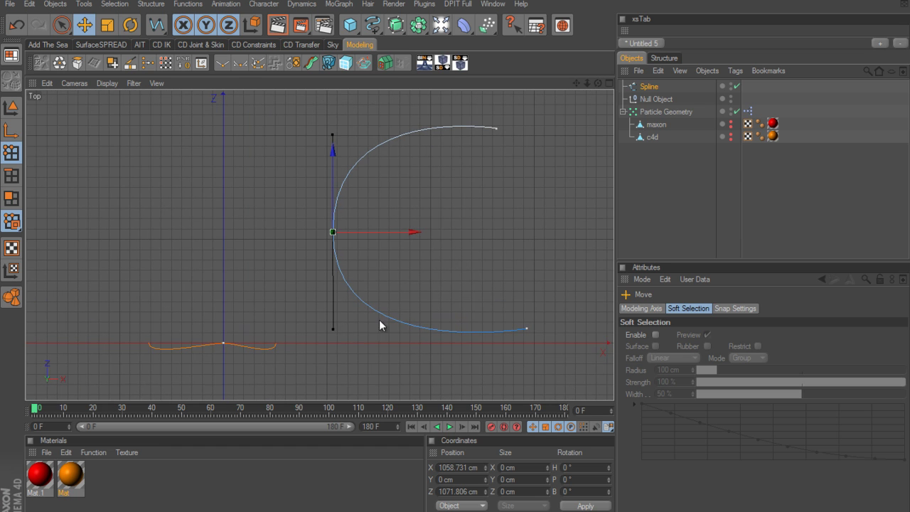
Step: Shorten the middle point's tangents along the Z axis to narrow the C-shaped spline's curve
{"action": "left_click_drag", "start_coordinate": [336, 330], "coordinate": [455, 256]}
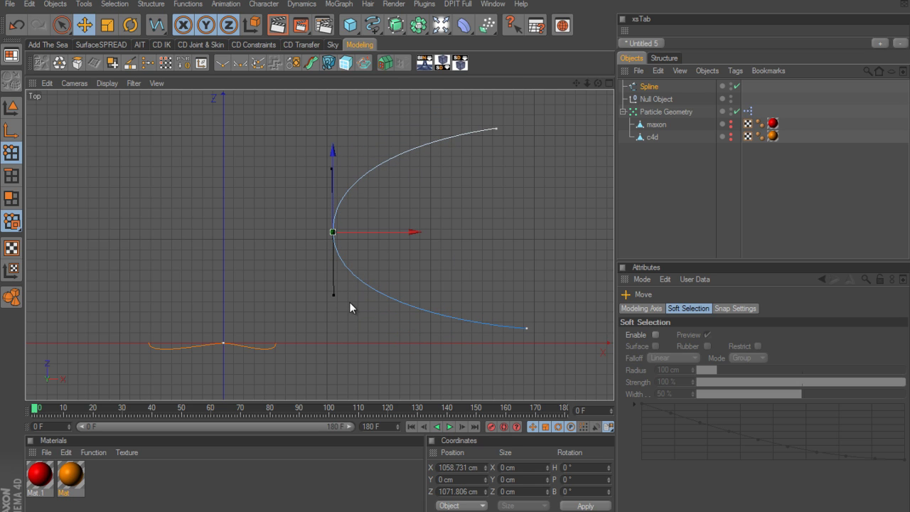
{"action": "left_click_drag", "start_coordinate": [334, 295], "coordinate": [455, 255]}
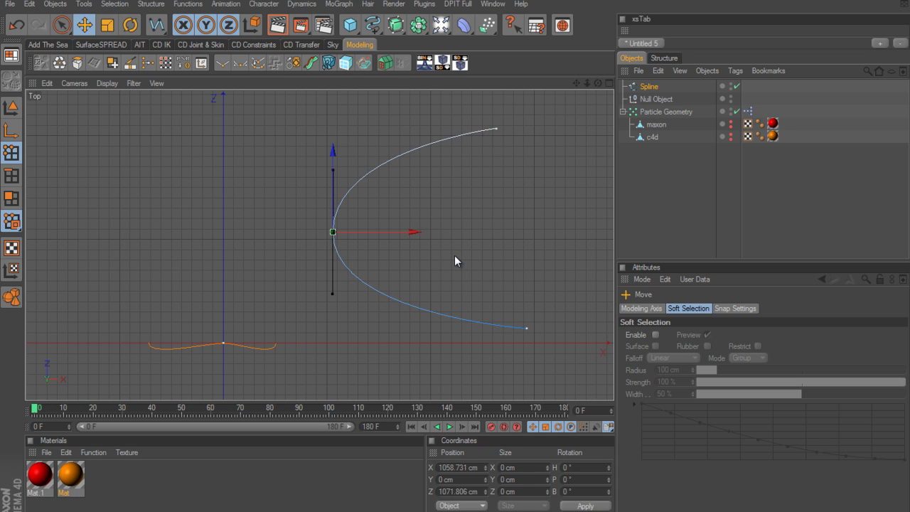
Step: Return to the Perspective view and delete the C-shaped example spline, leaving the PBlurp path in the scene
{"action": "middle_click", "coordinate": [396, 232]}
{"action": "middle_click", "coordinate": [214, 160]}
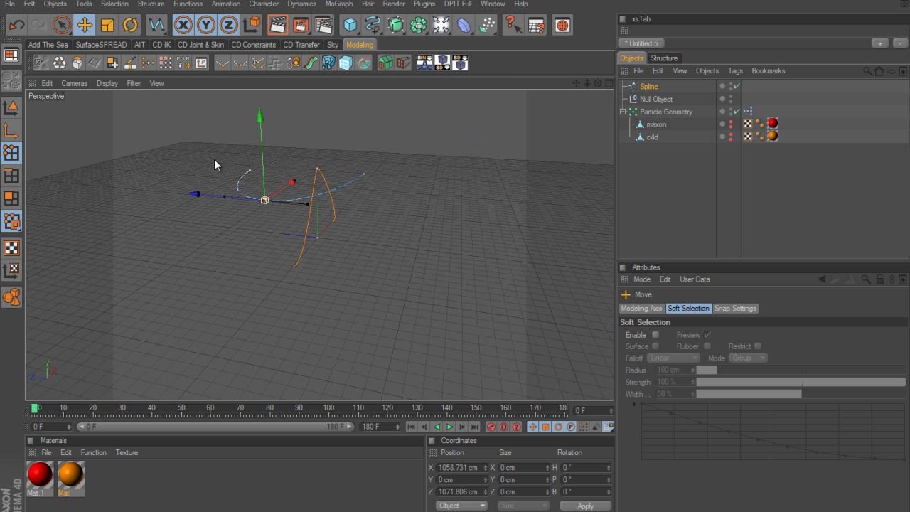
{"action": "left_click", "coordinate": [649, 86]}
{"action": "key", "text": "Delete"}
{"action": "left_click_drag", "start_coordinate": [445, 298], "coordinate": [329, 143], "text": "alt"}
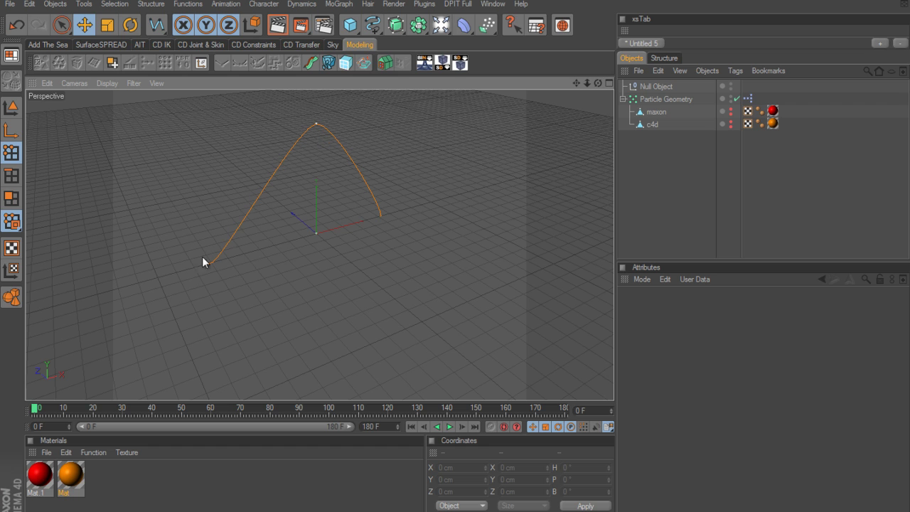
{"action": "left_click_drag", "start_coordinate": [342, 299], "coordinate": [458, 261], "text": "alt"}
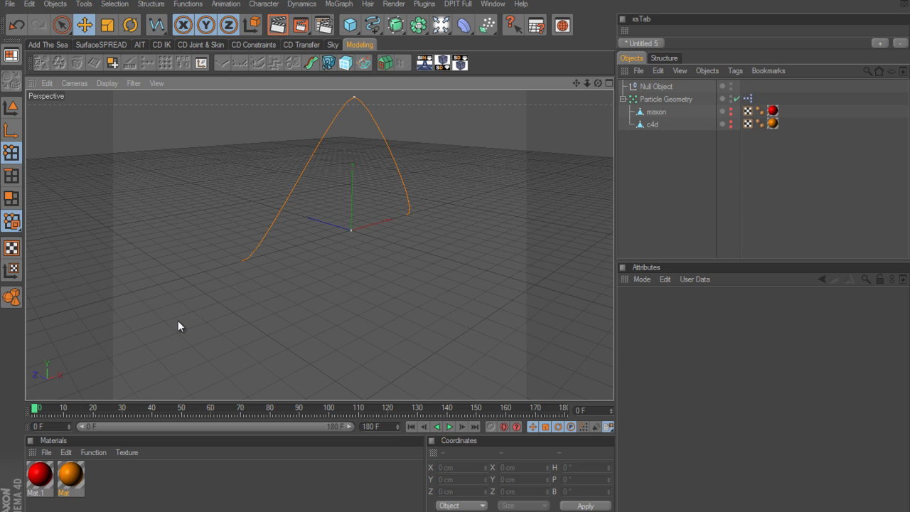
{"action": "left_click_drag", "start_coordinate": [289, 330], "coordinate": [303, 286], "text": "alt"}
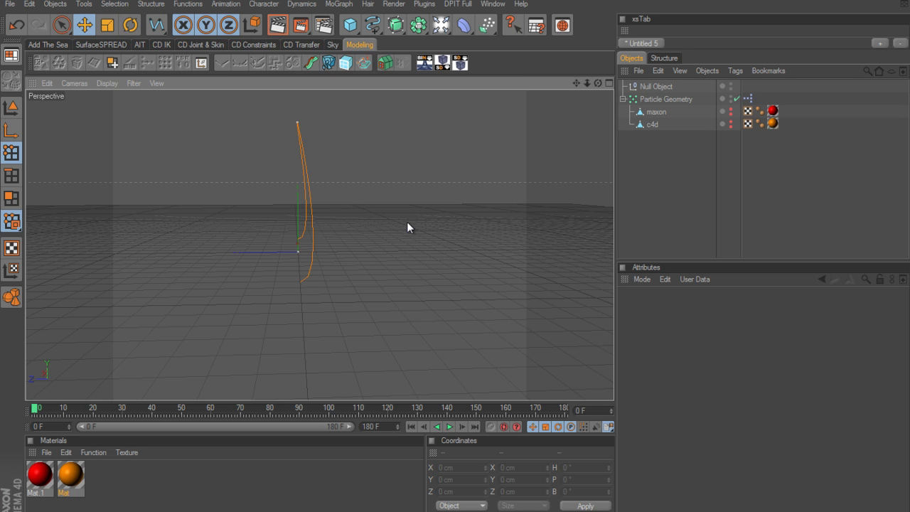
Step: Open the Particle Geometry's XPresso tag, select the PBlurp node to show its parameters, and close the XPresso Editor
{"action": "left_click", "coordinate": [751, 101]}
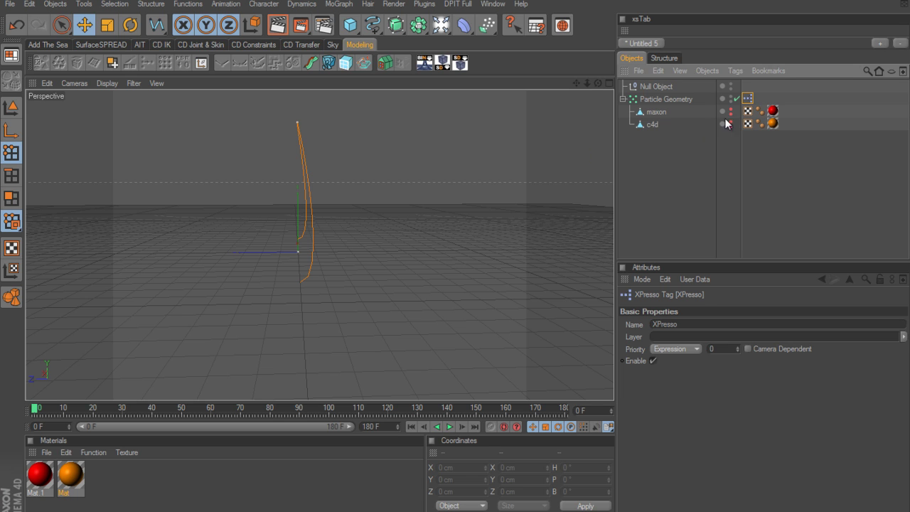
{"action": "double_click", "coordinate": [747, 99]}
{"action": "left_click", "coordinate": [215, 192]}
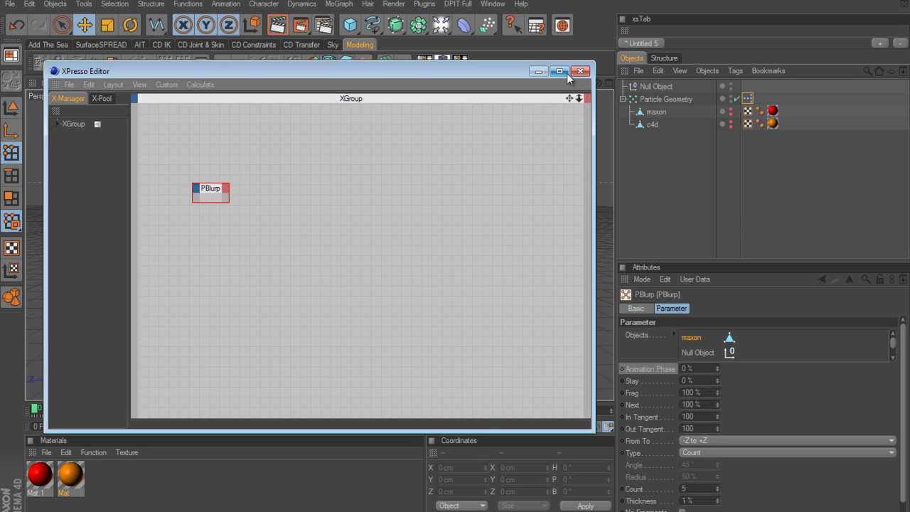
{"action": "left_click", "coordinate": [582, 72]}
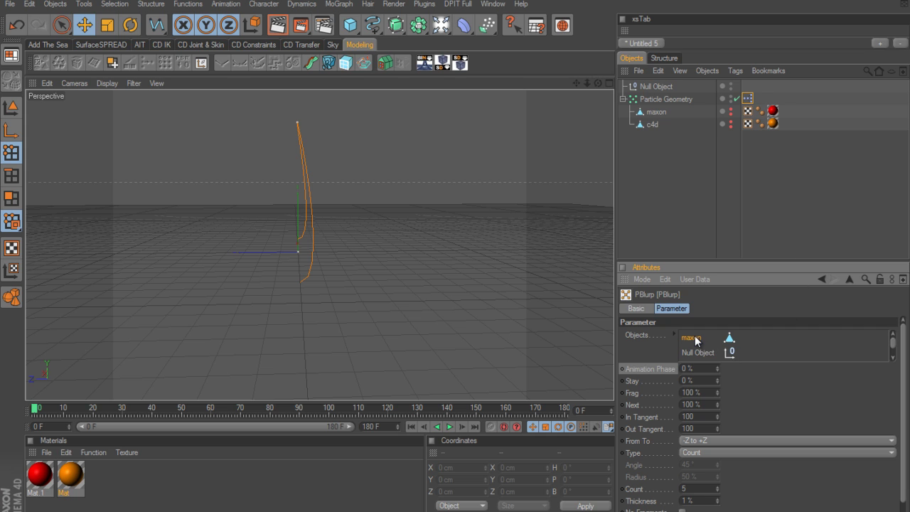
Step: Try a different In Tangent value for the maxon object in the PBlurp node, and undo the change
{"action": "left_click_drag", "start_coordinate": [455, 242], "coordinate": [454, 255], "text": "alt"}
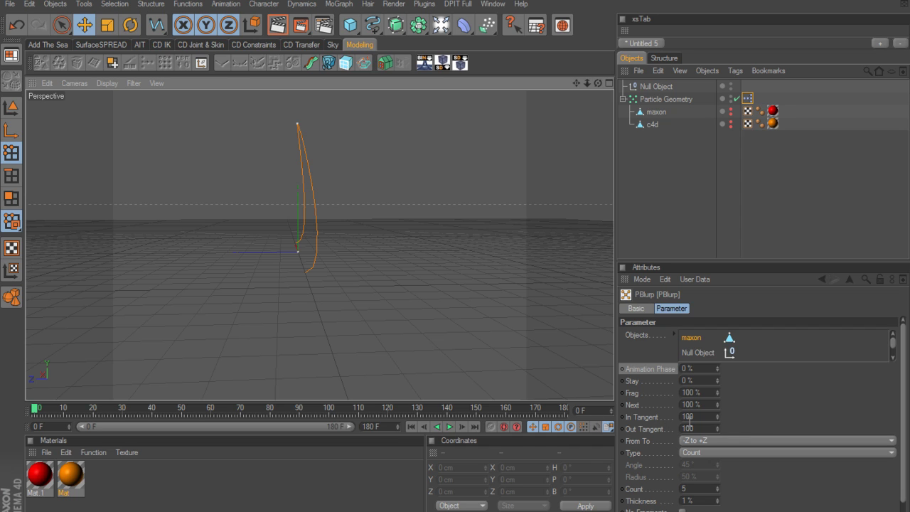
{"action": "mouse_move", "coordinate": [720, 416]}
{"action": "left_mouse_down"}
{"action": "mouse_move", "coordinate": [719, 406]}
{"action": "mouse_move", "coordinate": [720, 442]}
{"action": "mouse_move", "coordinate": [715, 410]}
{"action": "left_mouse_up"}
{"action": "key", "text": "ctrl+z"}
Step: Set the maxon object's From To direction to +Y to -Y and raise its Out Tangent to 458
{"action": "left_click_drag", "start_coordinate": [466, 286], "coordinate": [455, 260], "text": "alt"}
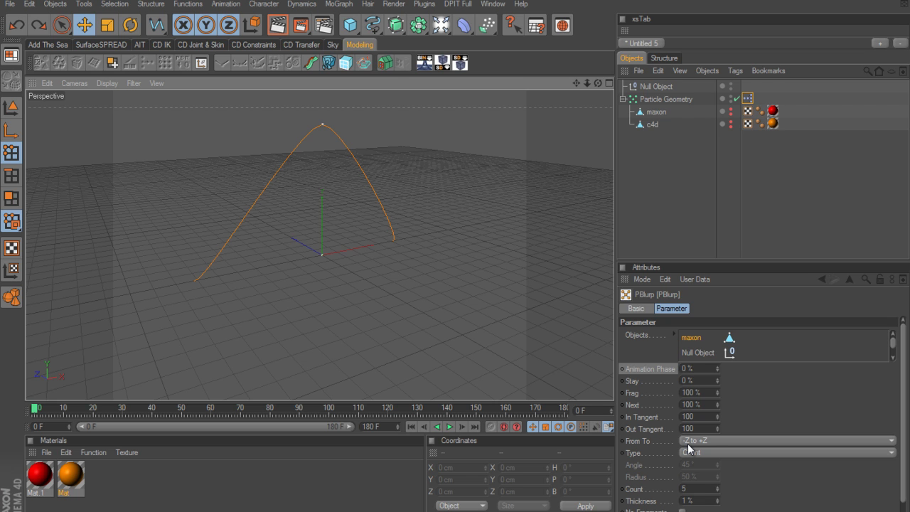
{"action": "left_click_drag", "start_coordinate": [447, 311], "coordinate": [457, 258], "text": "alt"}
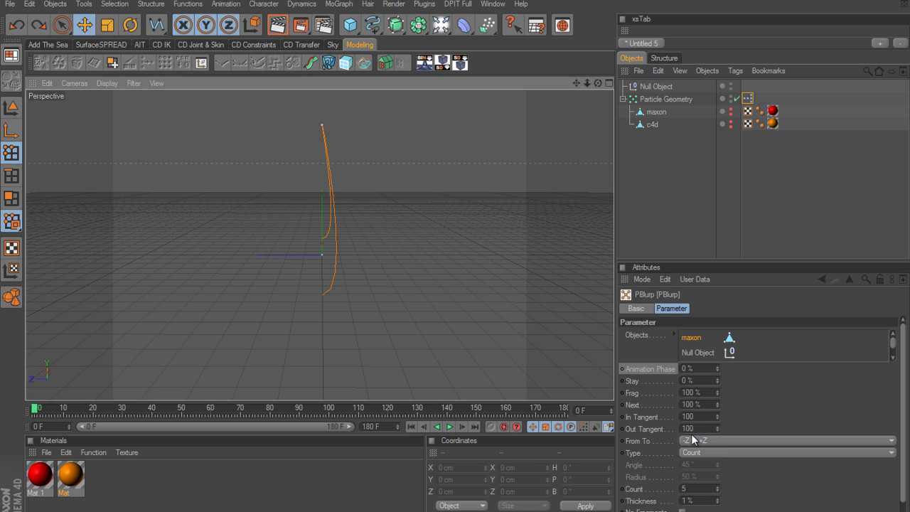
{"action": "left_click", "coordinate": [716, 441]}
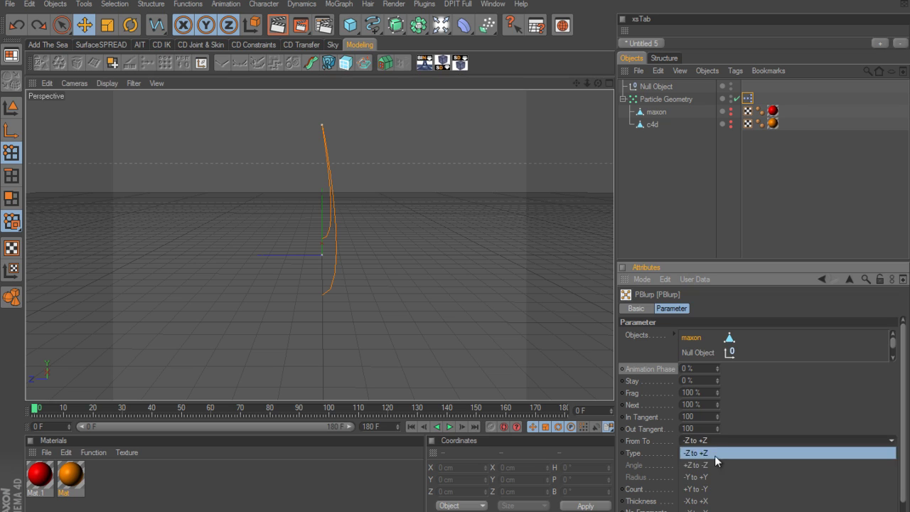
{"action": "left_click", "coordinate": [712, 491]}
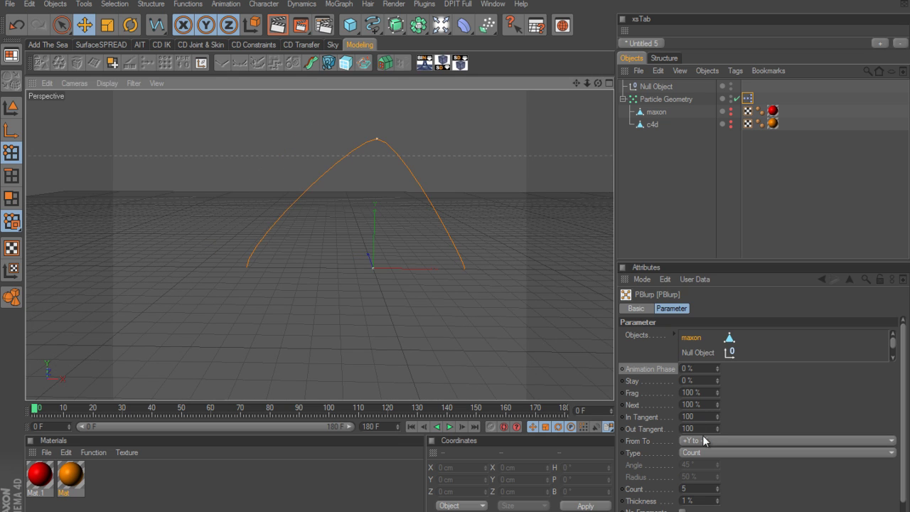
{"action": "mouse_move", "coordinate": [717, 431]}
{"action": "left_mouse_down"}
{"action": "mouse_move", "coordinate": [715, 419]}
{"action": "mouse_move", "coordinate": [717, 430]}
{"action": "left_mouse_up"}
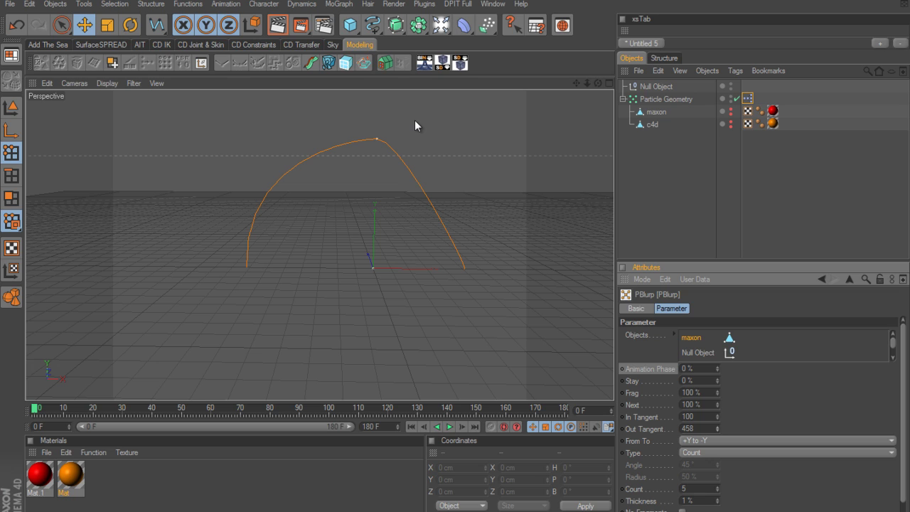
Step: Select c4d in the PBlurp object list and set its From To direction to +Y to -Y
{"action": "scroll", "coordinate": [758, 351], "scroll_direction": "down", "scroll_amount": 1}
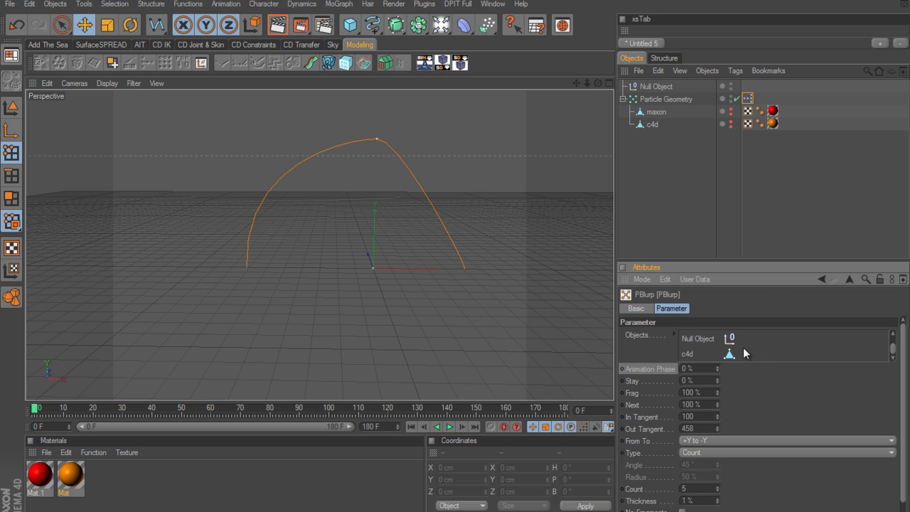
{"action": "left_click", "coordinate": [688, 354]}
{"action": "left_click", "coordinate": [719, 440]}
{"action": "left_click", "coordinate": [720, 489]}
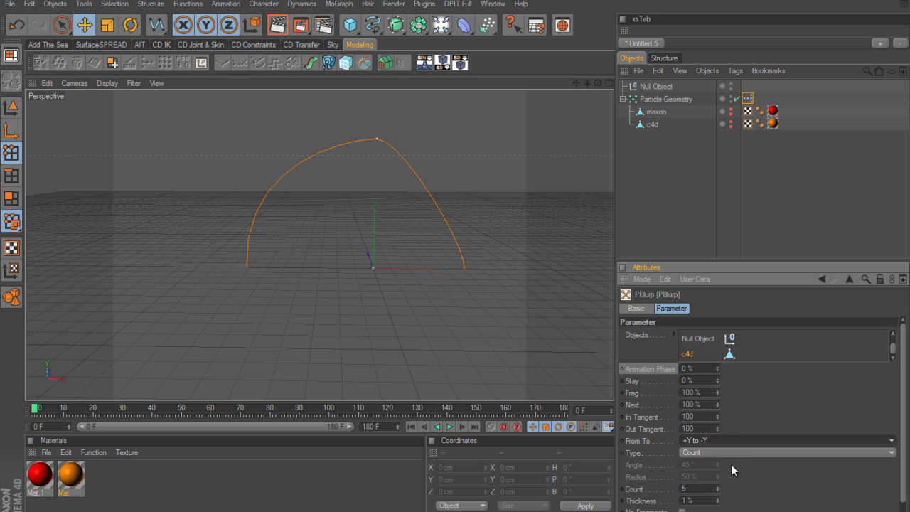
Step: Try an Out Tangent of 71 for c4d, undo it, and set c4d's In Tangent to 442 instead
{"action": "left_click_drag", "start_coordinate": [718, 427], "coordinate": [718, 426]}
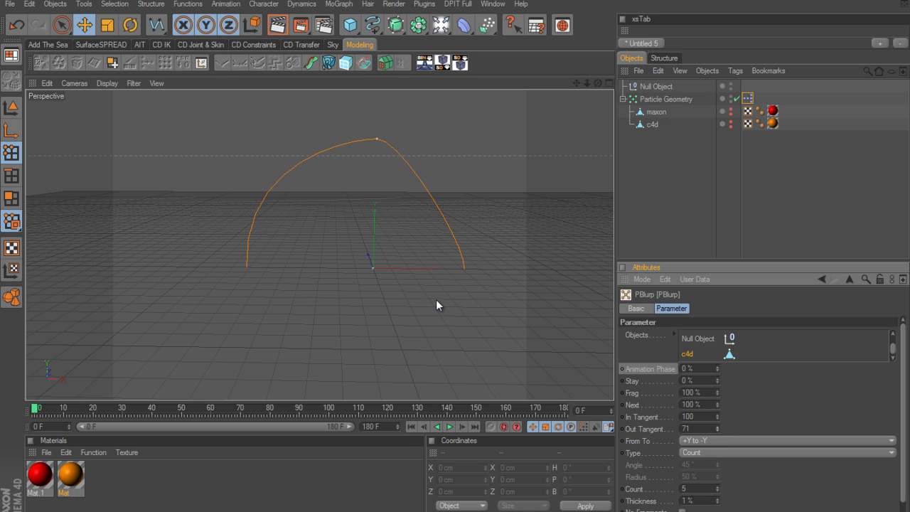
{"action": "key", "text": "ctrl+z"}
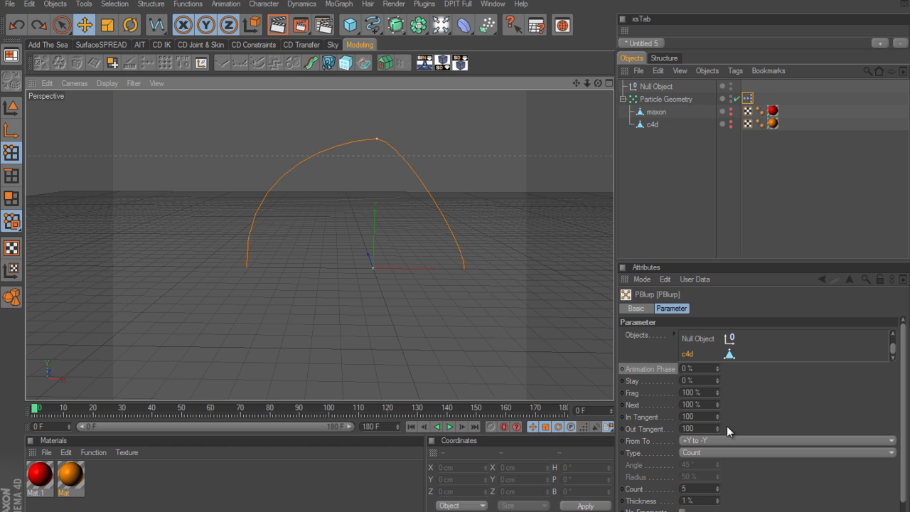
{"action": "mouse_move", "coordinate": [719, 418]}
{"action": "left_mouse_down"}
{"action": "mouse_move", "coordinate": [719, 405]}
{"action": "mouse_move", "coordinate": [719, 417]}
{"action": "left_mouse_up"}
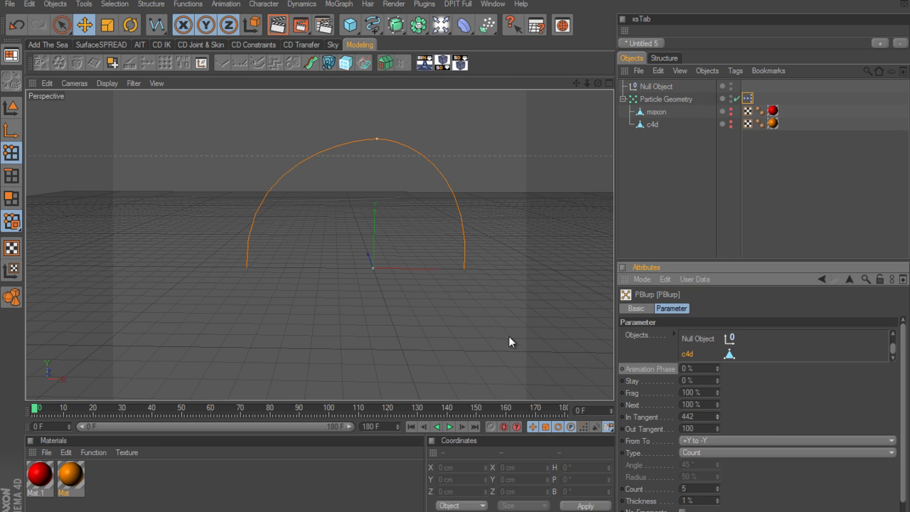
{"action": "left_click_drag", "start_coordinate": [457, 258], "coordinate": [468, 260], "text": "alt"}
{"action": "mouse_move", "coordinate": [445, 261]}
{"action": "left_mouse_down", "text": "alt"}
{"action": "mouse_move", "coordinate": [417, 346]}
{"action": "mouse_move", "coordinate": [456, 262]}
{"action": "left_mouse_up", "text": "alt"}
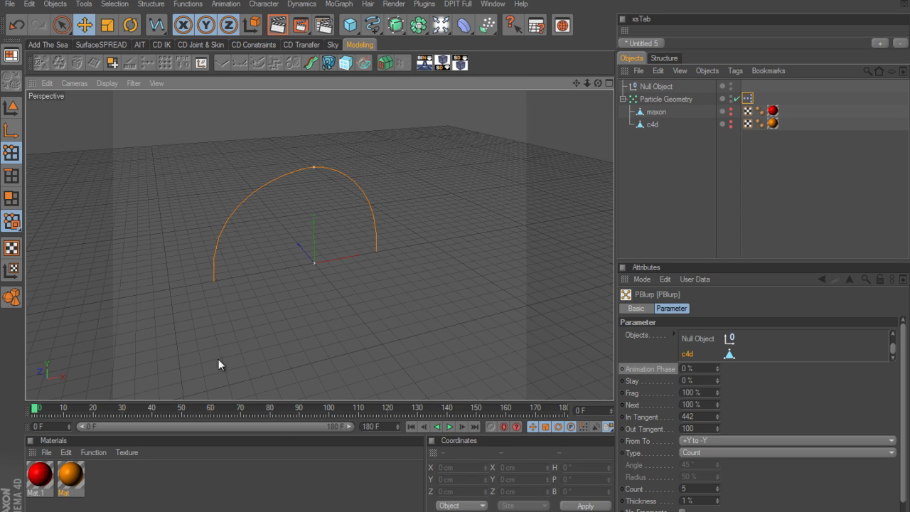
Step: Keyframe the PBlurp Animation Phase at 0% on frame 0 and 100% on frame 180
{"action": "left_click", "coordinate": [450, 427]}
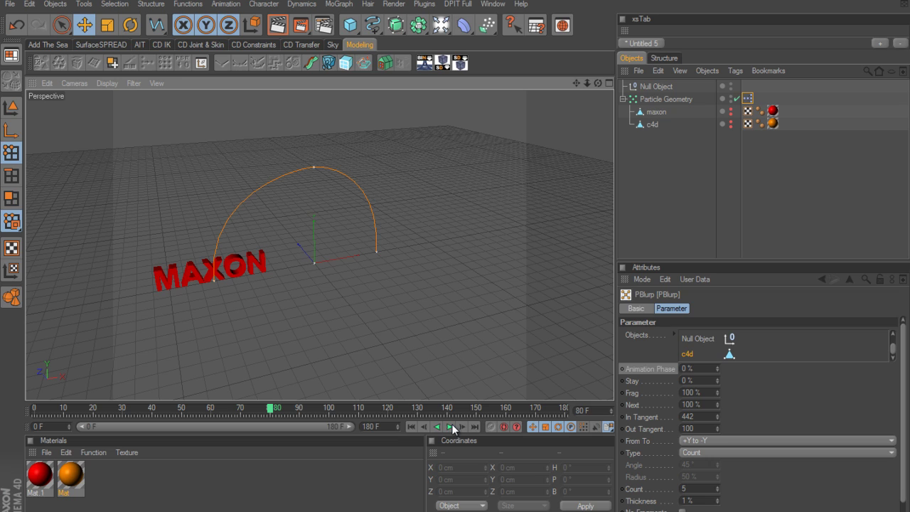
{"action": "left_click", "coordinate": [411, 427]}
{"action": "left_click", "coordinate": [622, 369], "text": "ctrl"}
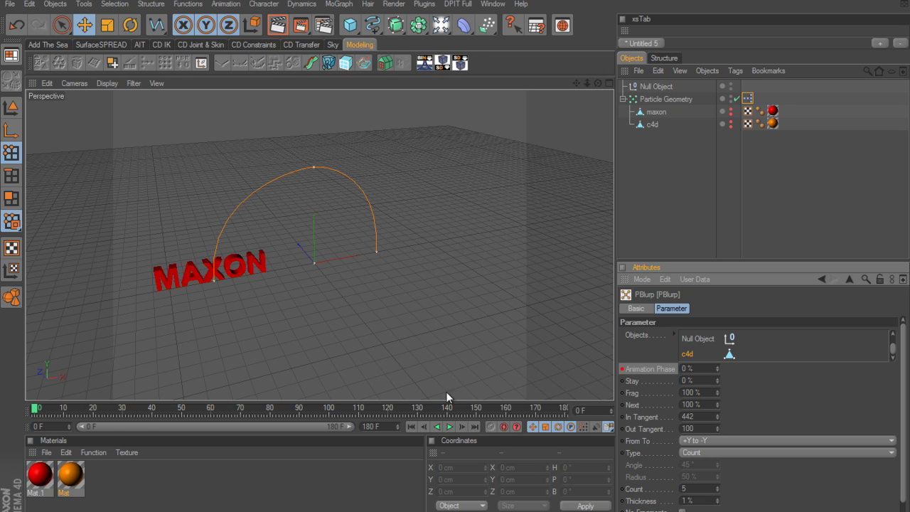
{"action": "left_click_drag", "start_coordinate": [36, 409], "coordinate": [565, 409]}
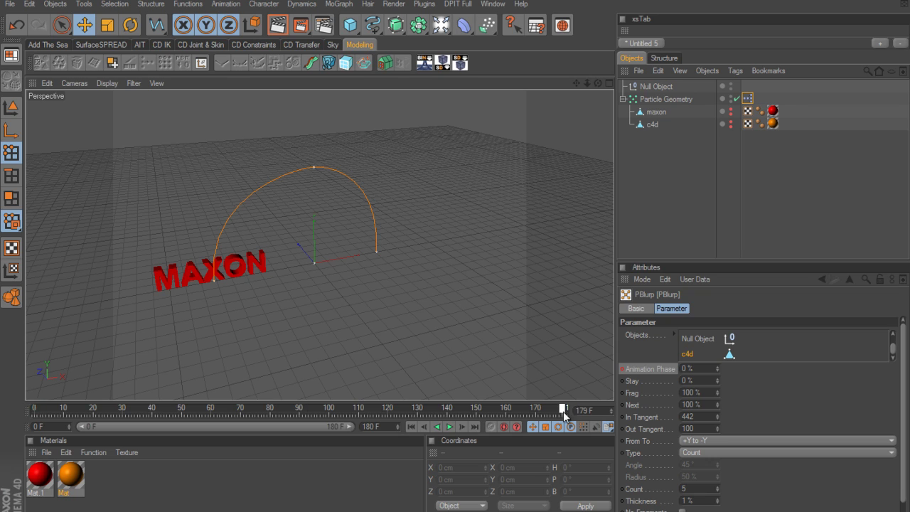
{"action": "left_click", "coordinate": [704, 370]}
{"action": "type", "text": "100"}
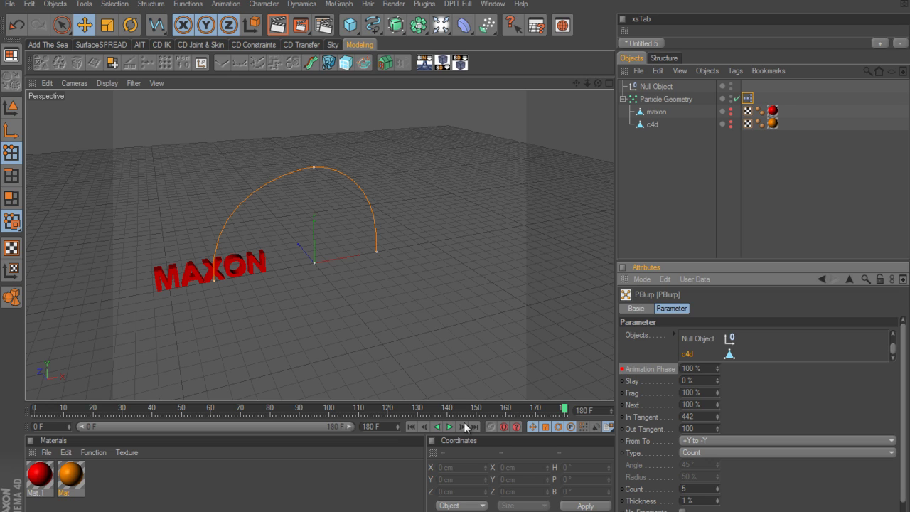
Step: Play the animation from the start and examine how the pieces travel the arc and assemble the C4D letters
{"action": "left_click", "coordinate": [411, 427]}
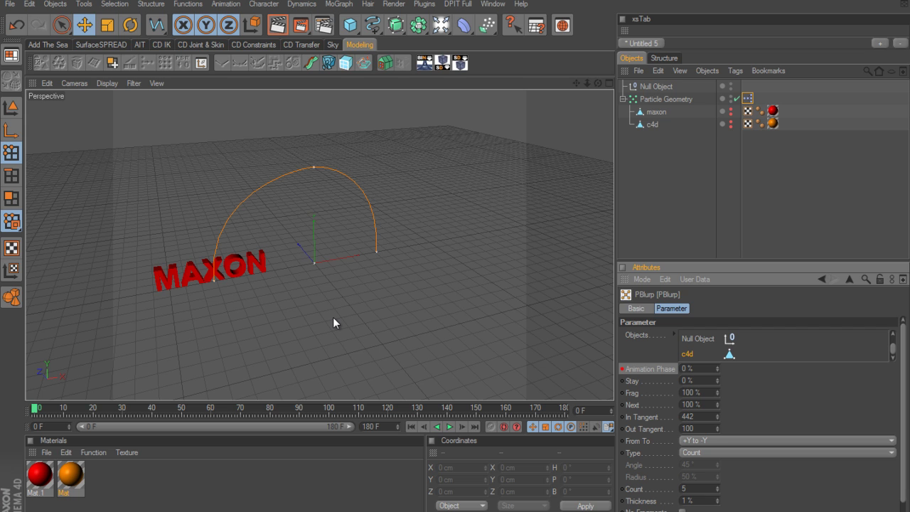
{"action": "left_click", "coordinate": [449, 426]}
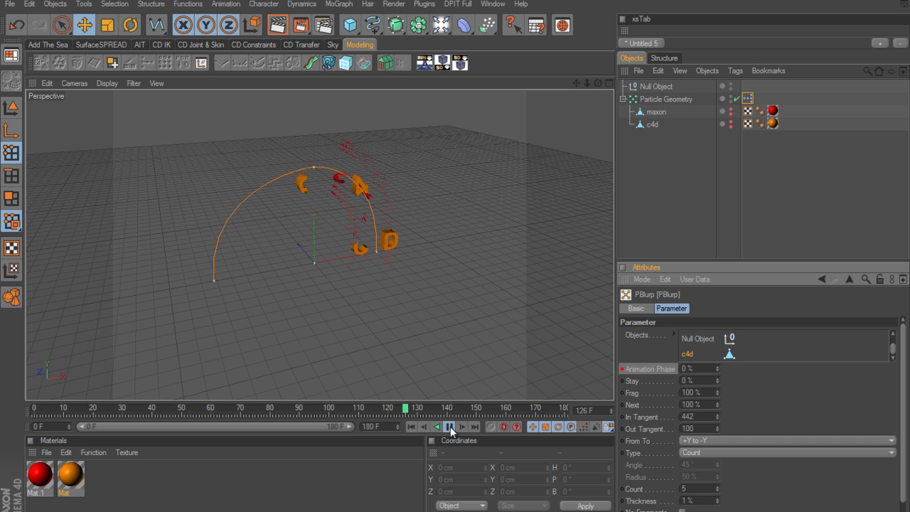
{"action": "left_click", "coordinate": [449, 427]}
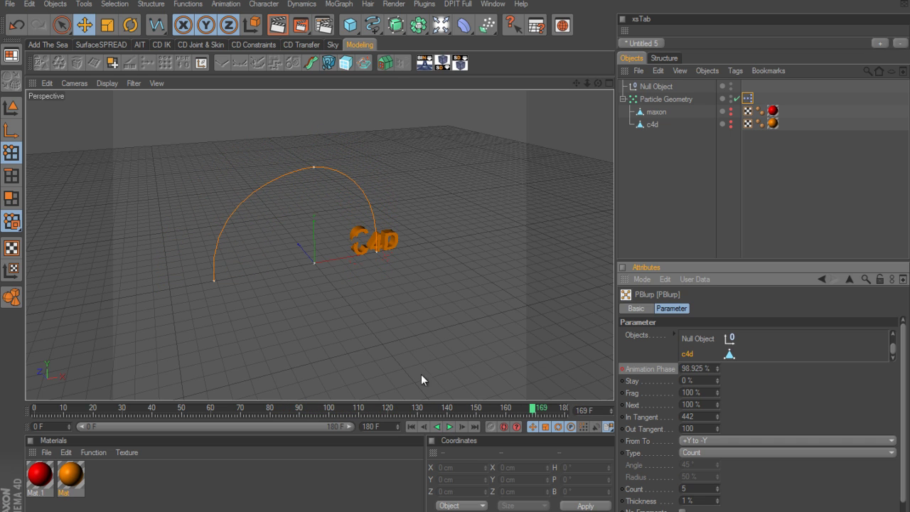
{"action": "left_click_drag", "start_coordinate": [495, 258], "coordinate": [320, 244], "text": "alt"}
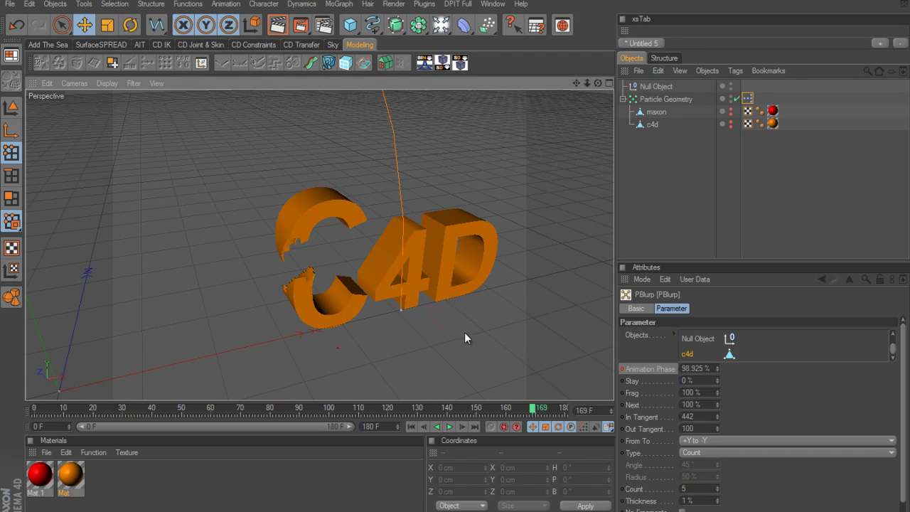
{"action": "scroll", "coordinate": [488, 309], "scroll_direction": "down", "scroll_amount": 5}
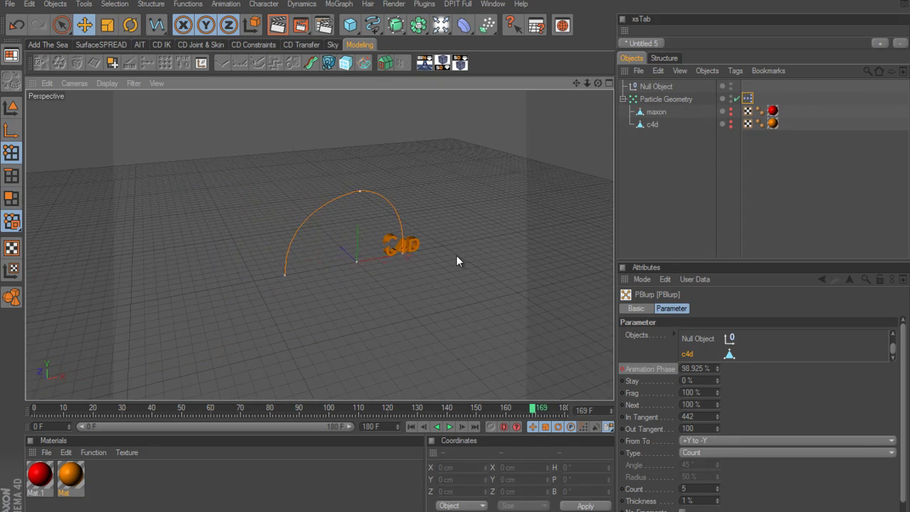
{"action": "scroll", "coordinate": [457, 256], "scroll_direction": "up", "scroll_amount": 5}
{"action": "left_click_drag", "start_coordinate": [460, 260], "coordinate": [416, 271], "text": "alt"}
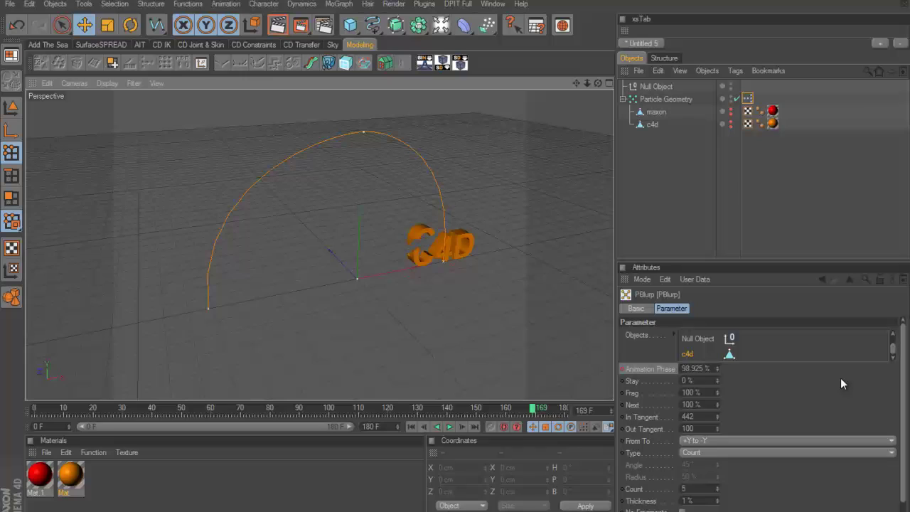
Step: Return to frame 0 and open the Thinking Particles Settings window, moving it clear of the MAXON letters
{"action": "left_click", "coordinate": [412, 427]}
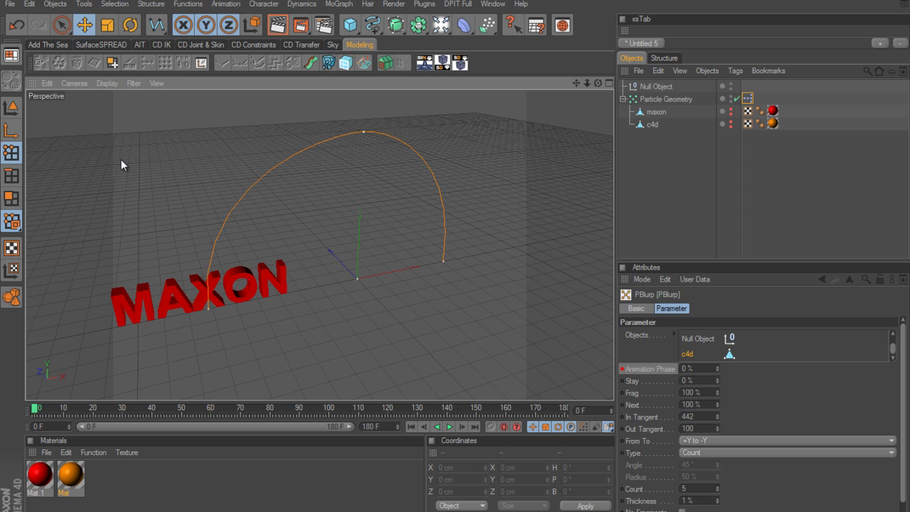
{"action": "left_click", "coordinate": [54, 4]}
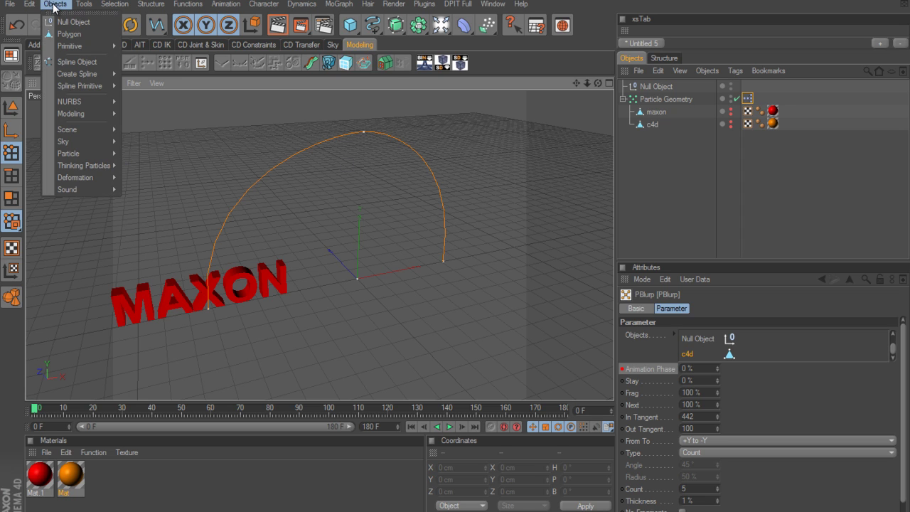
{"action": "mouse_move", "coordinate": [94, 164]}
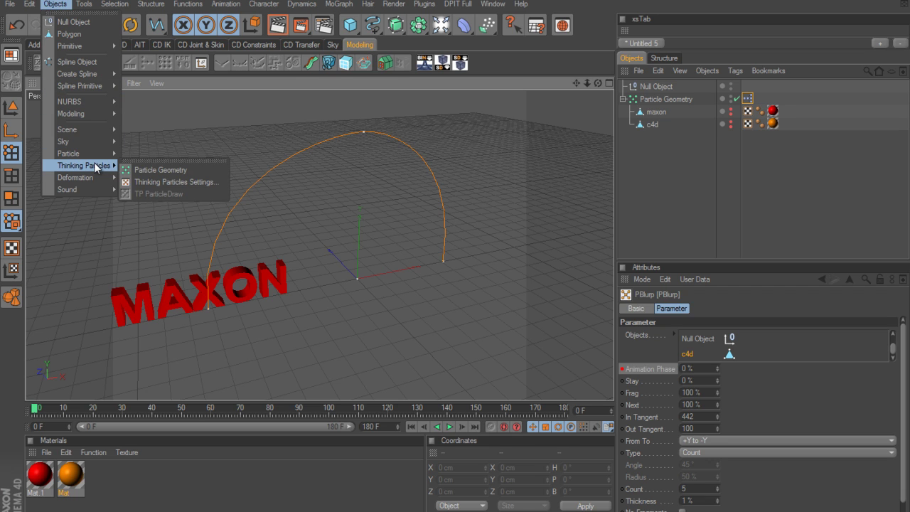
{"action": "left_click", "coordinate": [168, 181]}
{"action": "left_click_drag", "start_coordinate": [120, 115], "coordinate": [101, 86]}
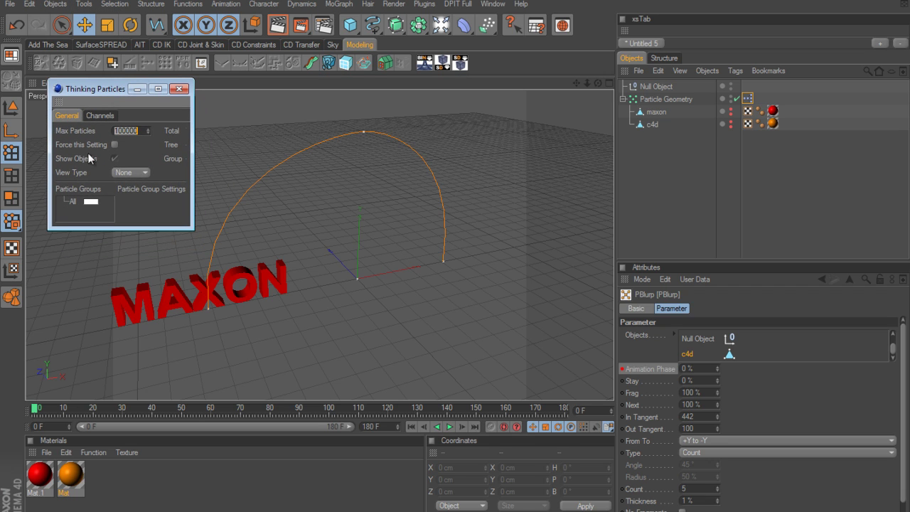
Step: Try Dots and then Ticks as the particle View Type, and play the animation to examine the particles in motion
{"action": "left_click", "coordinate": [145, 173]}
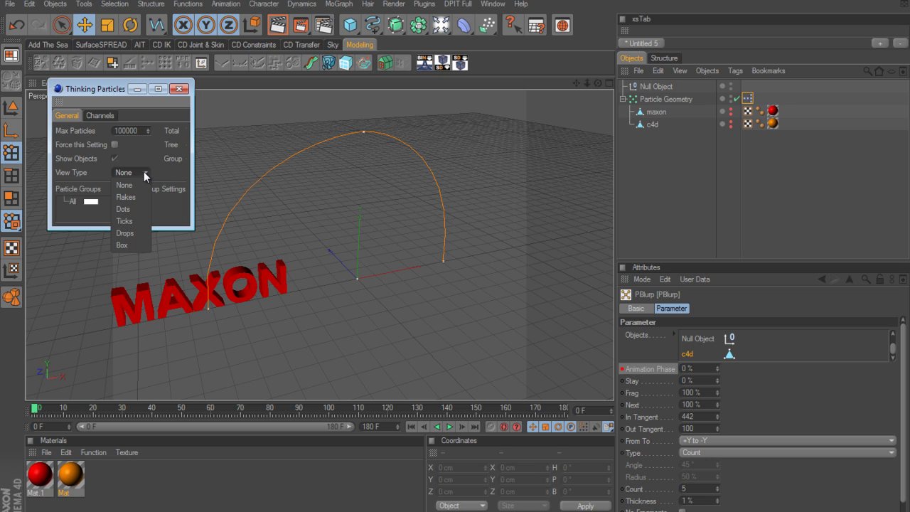
{"action": "left_click", "coordinate": [146, 211]}
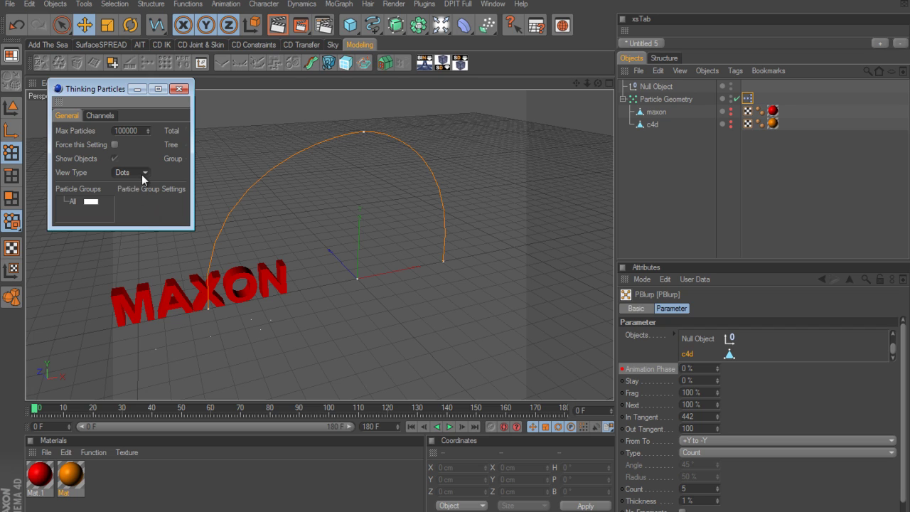
{"action": "left_click", "coordinate": [141, 174]}
{"action": "left_click", "coordinate": [142, 221]}
{"action": "left_click", "coordinate": [138, 90]}
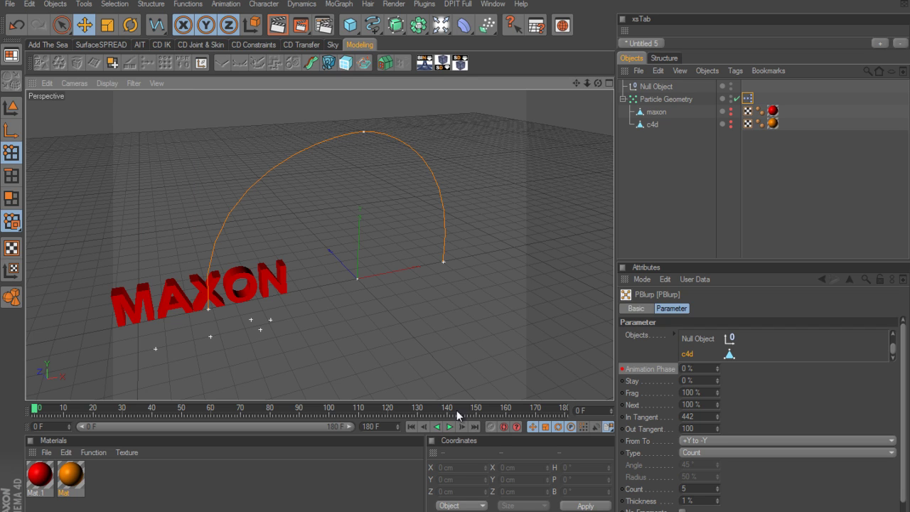
{"action": "left_click", "coordinate": [450, 427]}
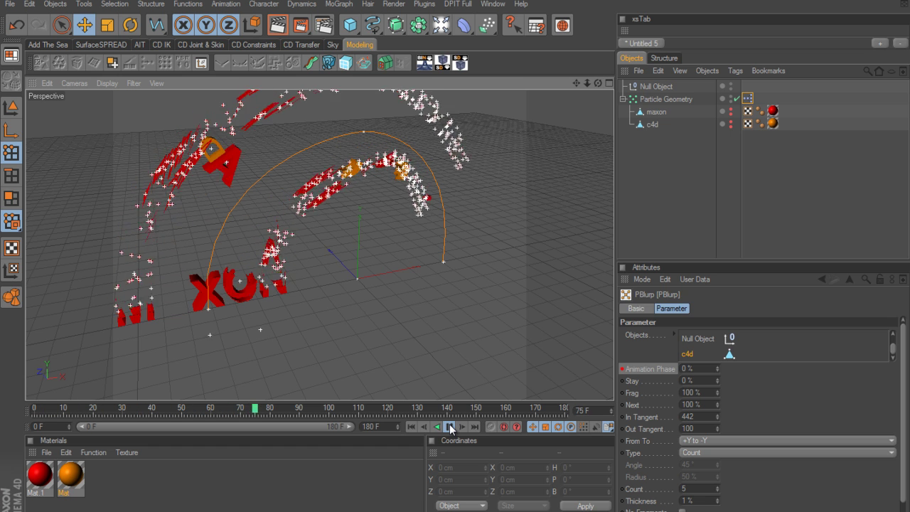
{"action": "left_click", "coordinate": [449, 426]}
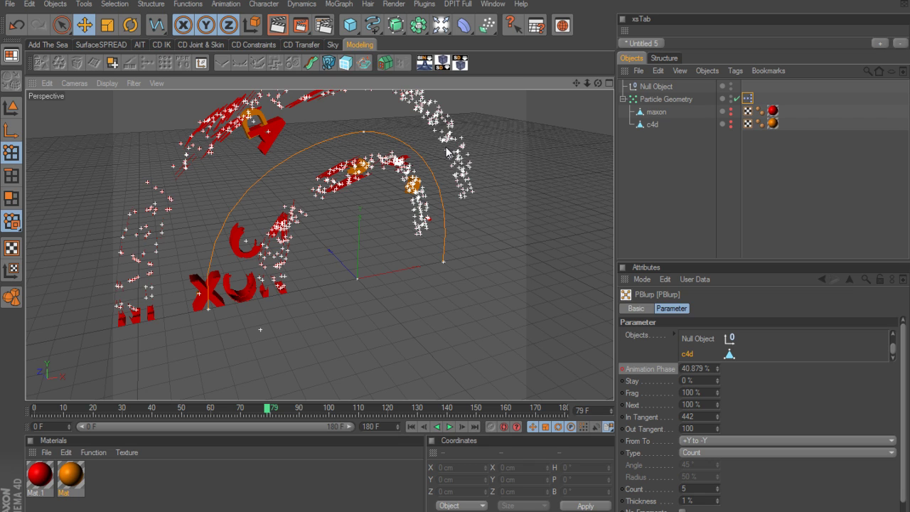
Step: Reopen the Thinking Particles Settings, set the View Type back to None, and close the window
{"action": "left_click", "coordinate": [62, 4]}
{"action": "mouse_move", "coordinate": [86, 178]}
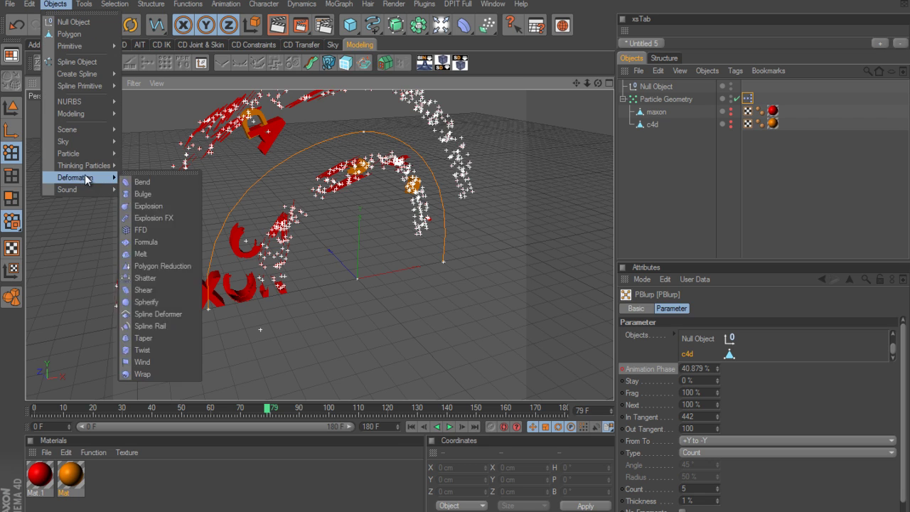
{"action": "left_click", "coordinate": [171, 182]}
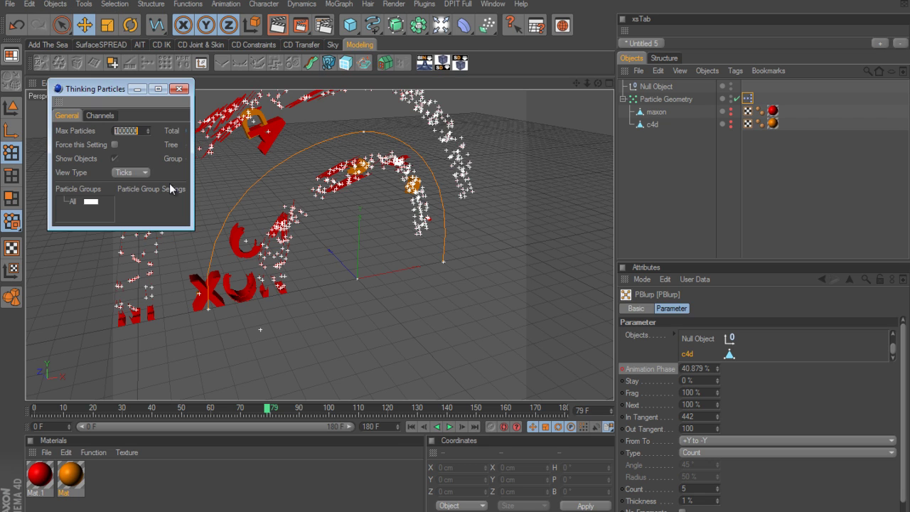
{"action": "left_click", "coordinate": [132, 173]}
{"action": "left_click", "coordinate": [134, 187]}
{"action": "left_click", "coordinate": [180, 89]}
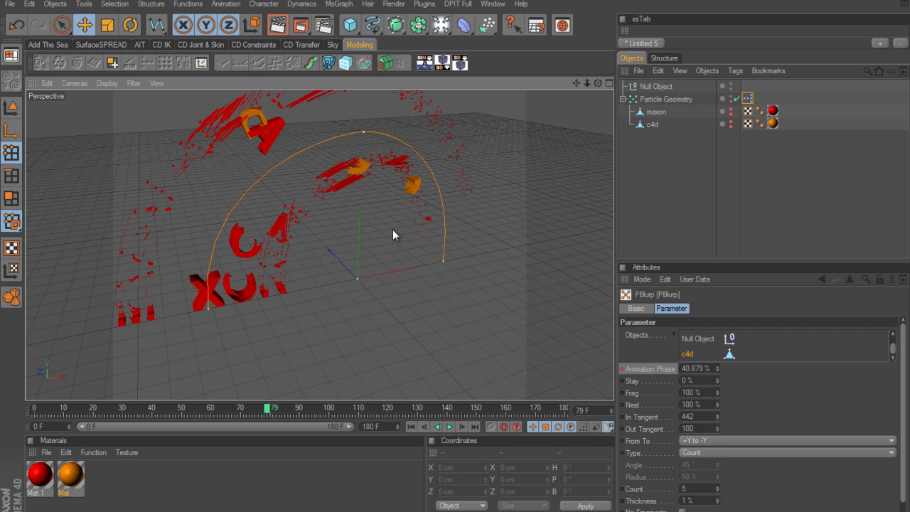
Step: Return to frame 0, select maxon in the PBlurp Objects list, and set its fragment Count to 1000
{"action": "left_click_drag", "start_coordinate": [465, 308], "coordinate": [438, 397], "text": "alt"}
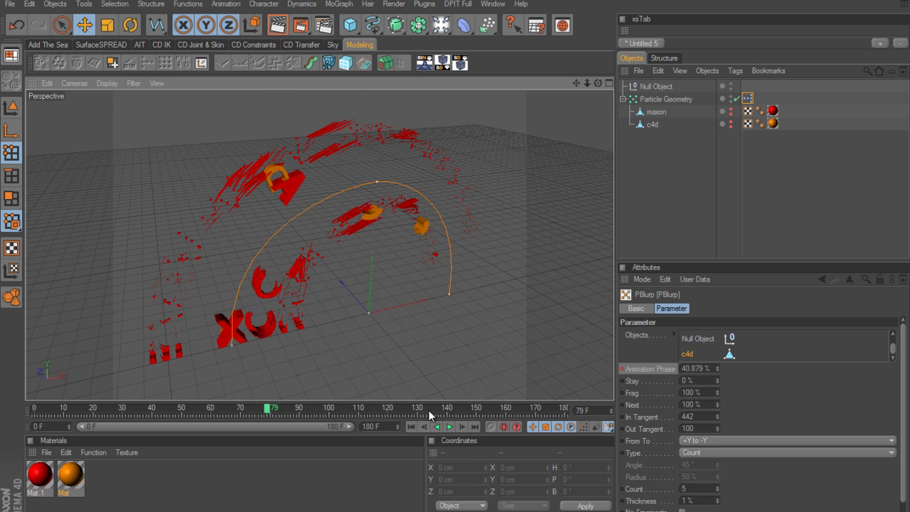
{"action": "left_click", "coordinate": [415, 428]}
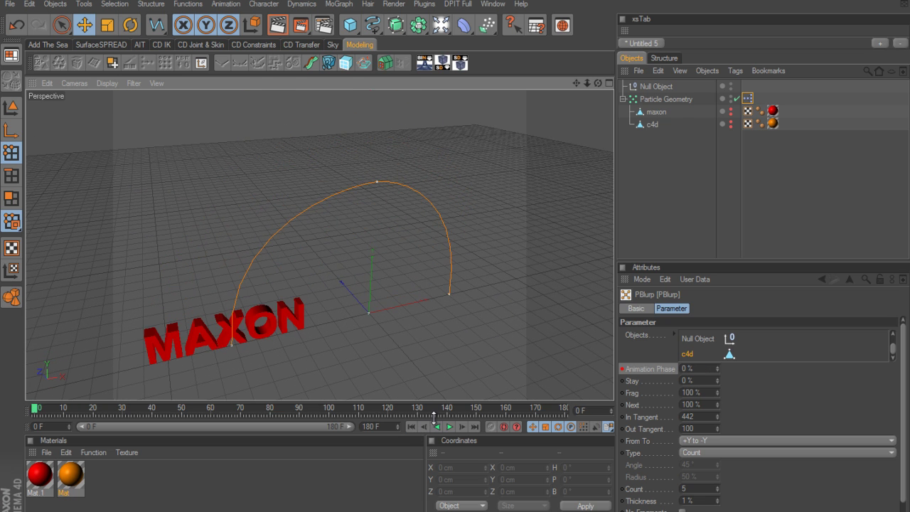
{"action": "scroll", "coordinate": [858, 350], "scroll_direction": "up", "scroll_amount": 1}
{"action": "left_click", "coordinate": [709, 340]}
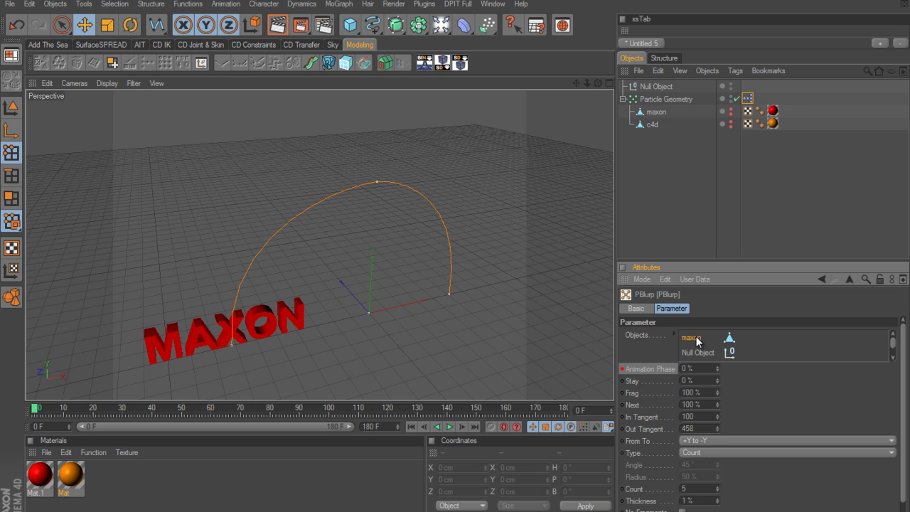
{"action": "scroll", "coordinate": [791, 398], "scroll_direction": "down", "scroll_amount": 1}
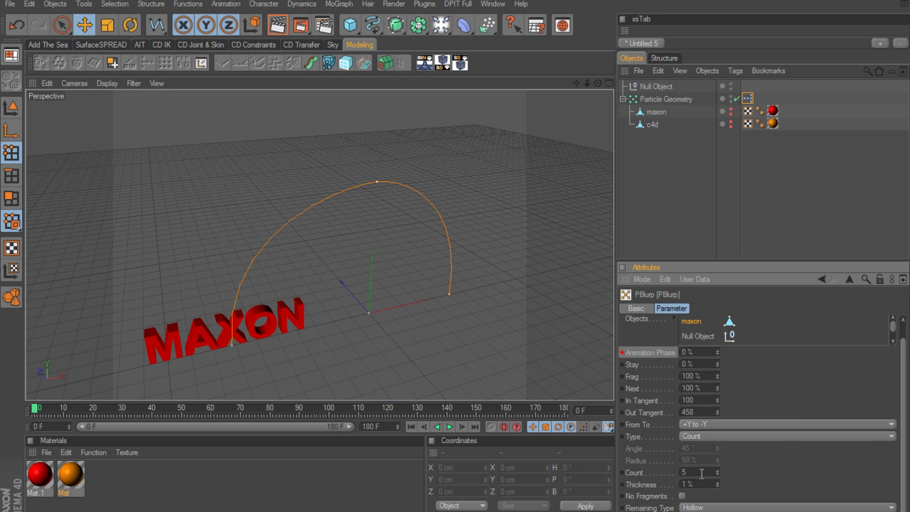
{"action": "type", "text": "3"}
{"action": "type", "text": "1"}
{"action": "type", "text": "00"}
{"action": "type", "text": "0"}
Step: Select c4d in the PBlurp Objects list and set its Count to 1000 as well
{"action": "scroll", "coordinate": [797, 331], "scroll_direction": "down", "scroll_amount": 1}
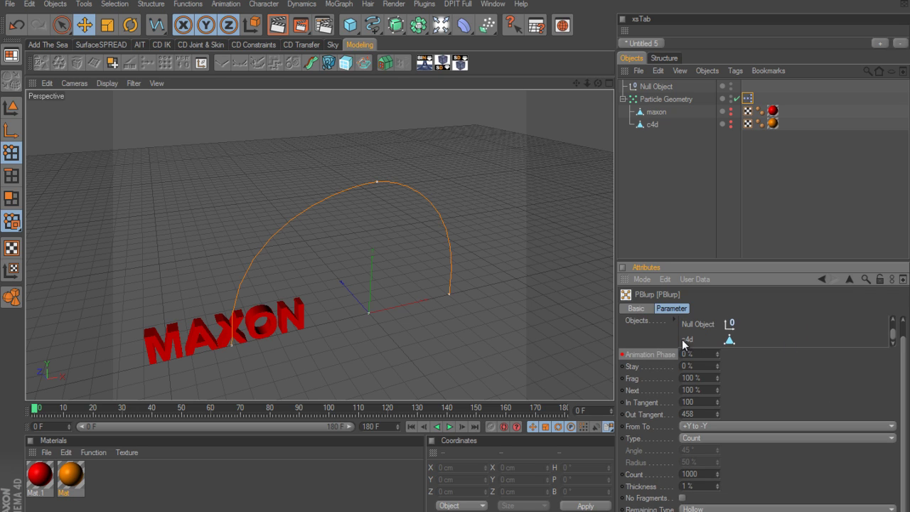
{"action": "left_click", "coordinate": [693, 474]}
{"action": "type", "text": "2100"}
{"action": "left_click", "coordinate": [698, 475]}
{"action": "type", "text": "00"}
Step: Play the animation with the smaller fragments, stop it at frame 119, and examine the pieces along the arc
{"action": "middle_click_drag", "start_coordinate": [455, 253], "coordinate": [456, 254], "text": "alt"}
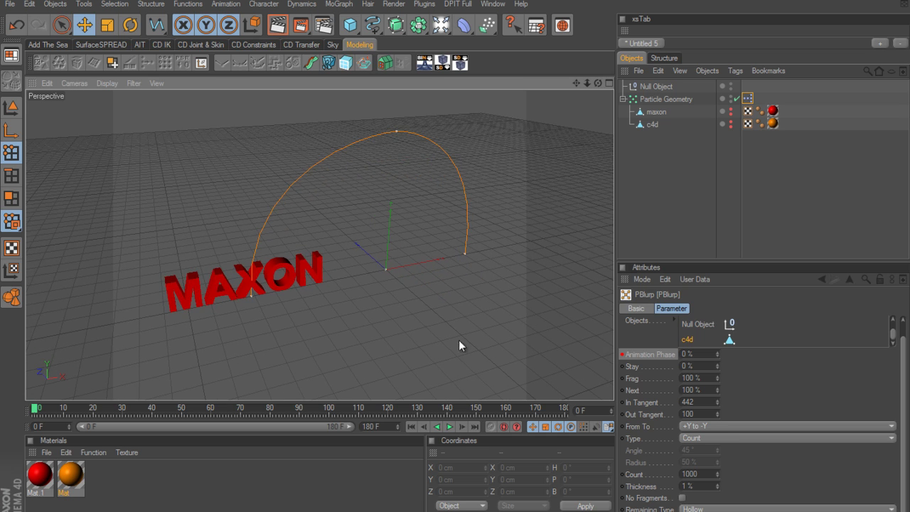
{"action": "left_click", "coordinate": [450, 427]}
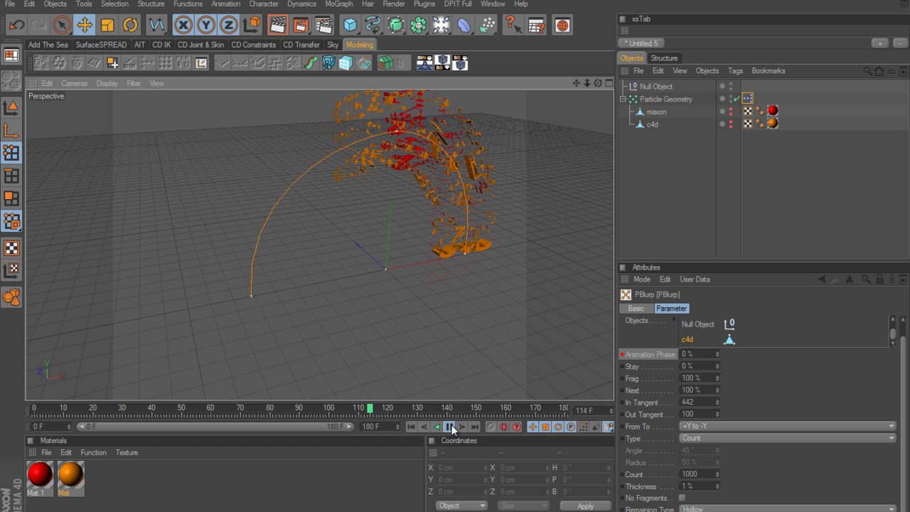
{"action": "left_click", "coordinate": [451, 427]}
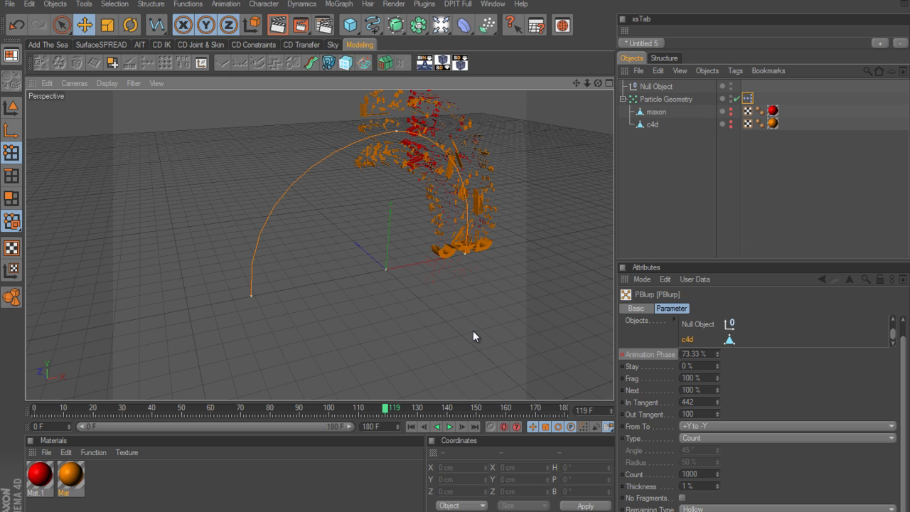
{"action": "scroll", "coordinate": [401, 267], "scroll_direction": "down", "scroll_amount": 3}
{"action": "middle_click_drag", "start_coordinate": [455, 261], "coordinate": [487, 321], "text": "alt"}
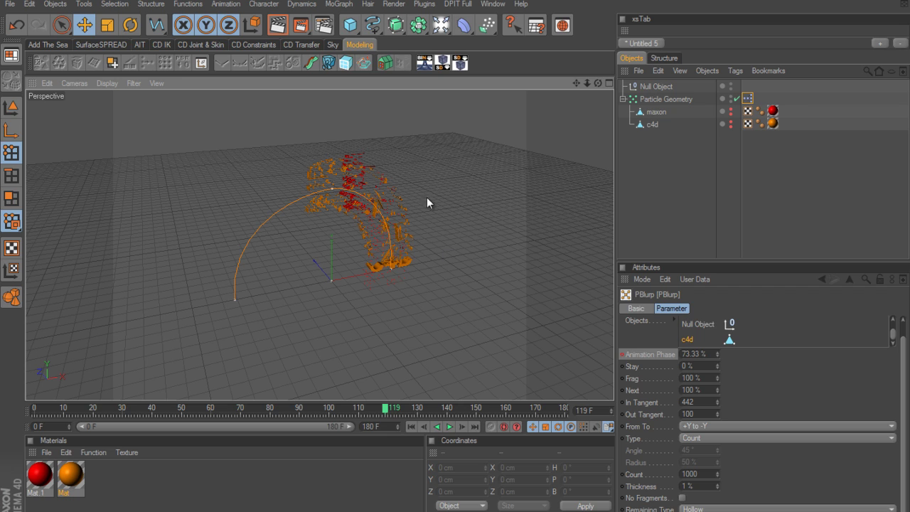